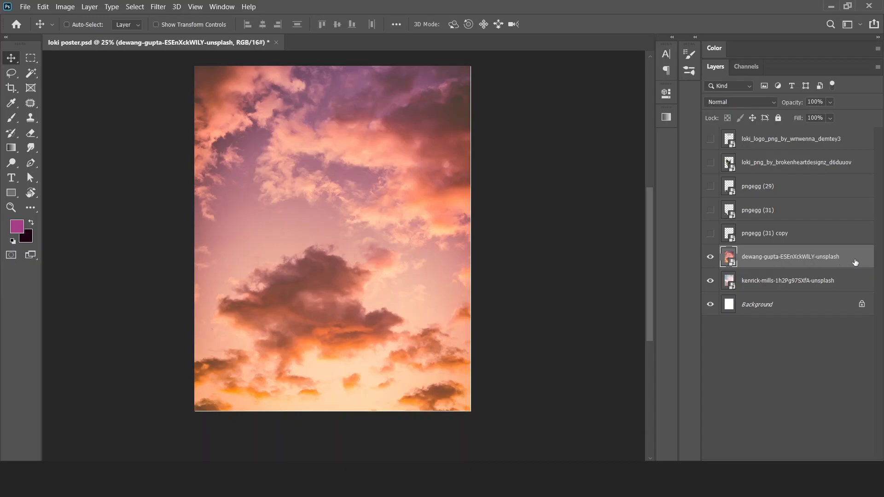
Blend the dewang-gupta sky layer into the kenrick-mills sky below it by adjusting its Blend If range.
drag(601, 319, 736, 319)
click(836, 117)
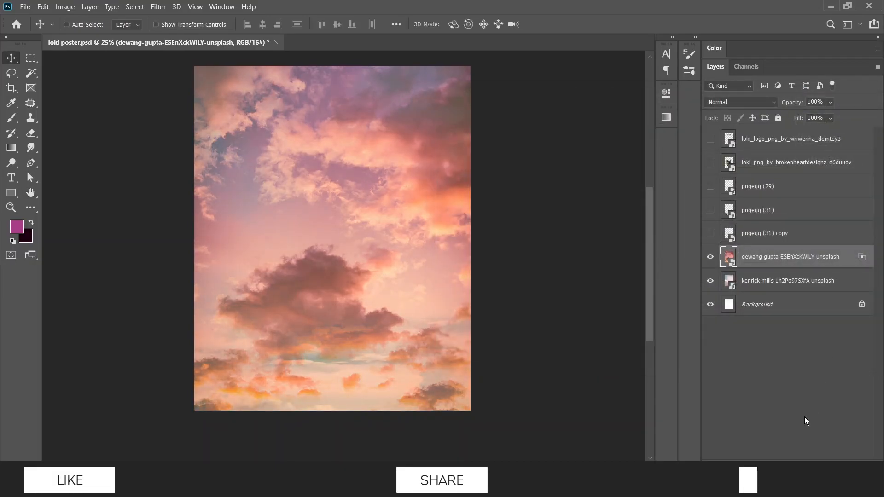
Add a Hue/Saturation adjustment clipped to the dewang-gupta sky, enable Colorize and tint the clouds cyan-blue.
click(815, 453)
click(810, 356)
click(570, 349)
drag(557, 193, 446, 213)
key(ctrl+z)
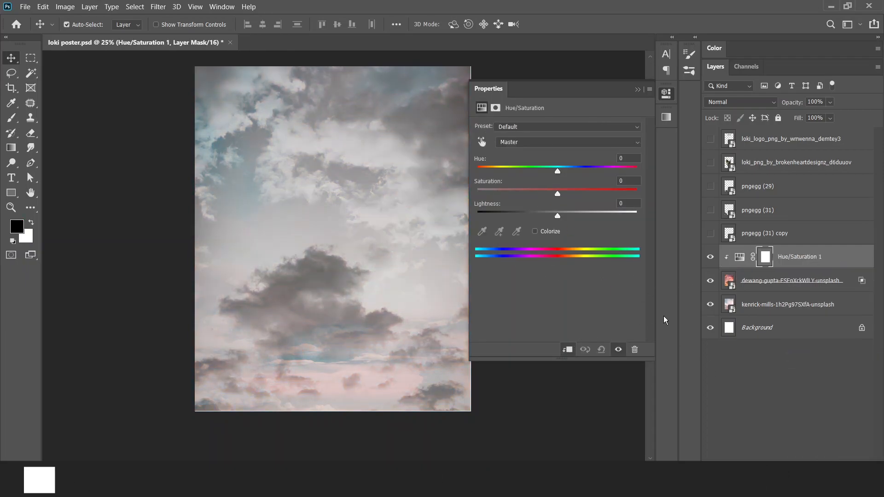
click(535, 231)
drag(530, 170, 559, 172)
mouse_move(552, 211)
mouse_down()
mouse_move(518, 223)
mouse_move(551, 219)
mouse_up()
Group the dewang-gupta sky with its Hue/Saturation adjustment and set the group's opacity to 50%.
shift+click(739, 281)
key(ctrl+g)
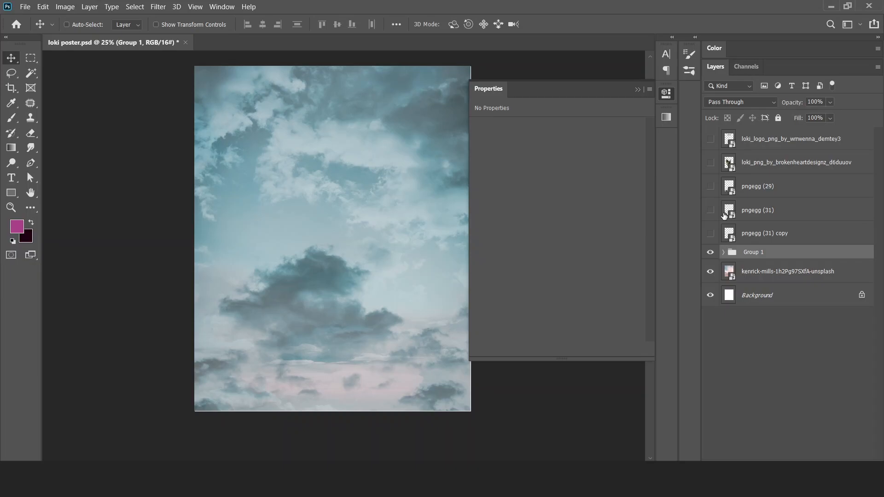
key(5)
drag(413, 279, 399, 277)
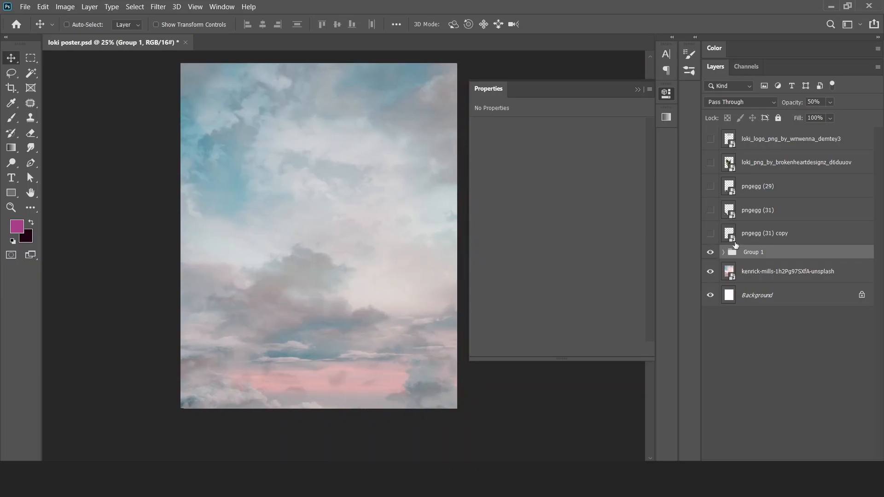
click(718, 244)
click(719, 244)
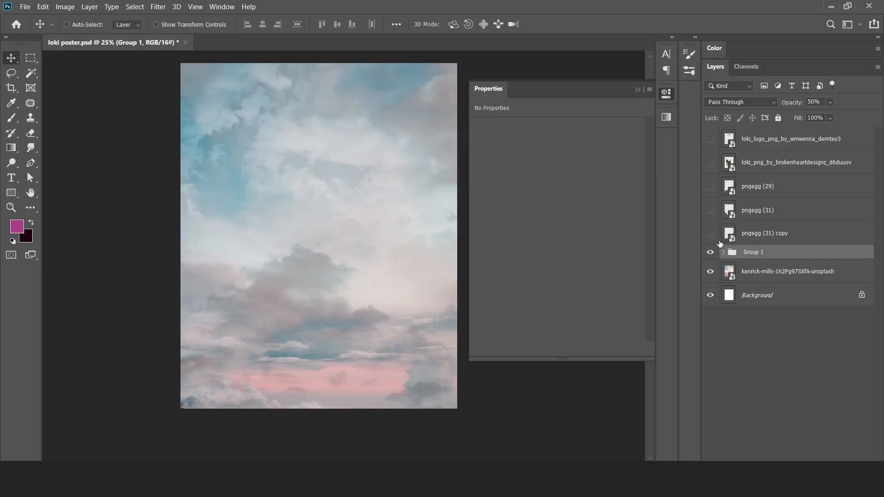
Group the kenrick-mills sky layer together with Group 1.
click(746, 266)
ctrl+click(748, 266)
ctrl+click(752, 264)
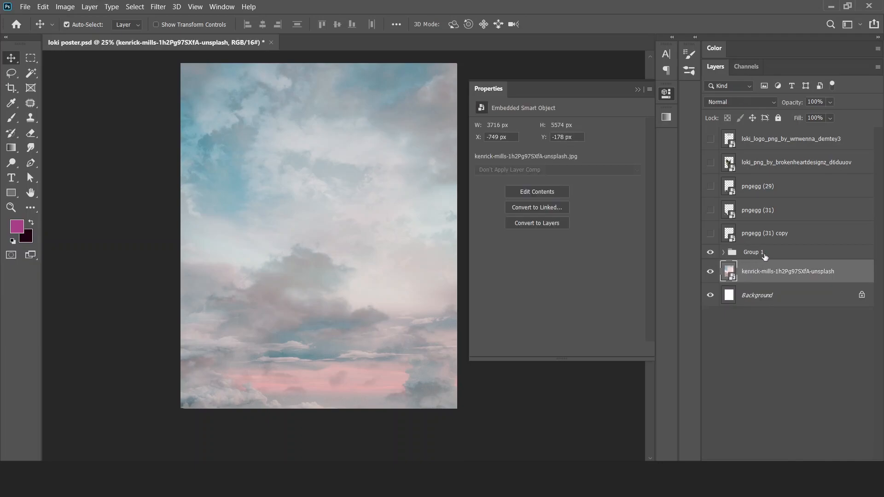
ctrl+click(765, 256)
key(ctrl+g)
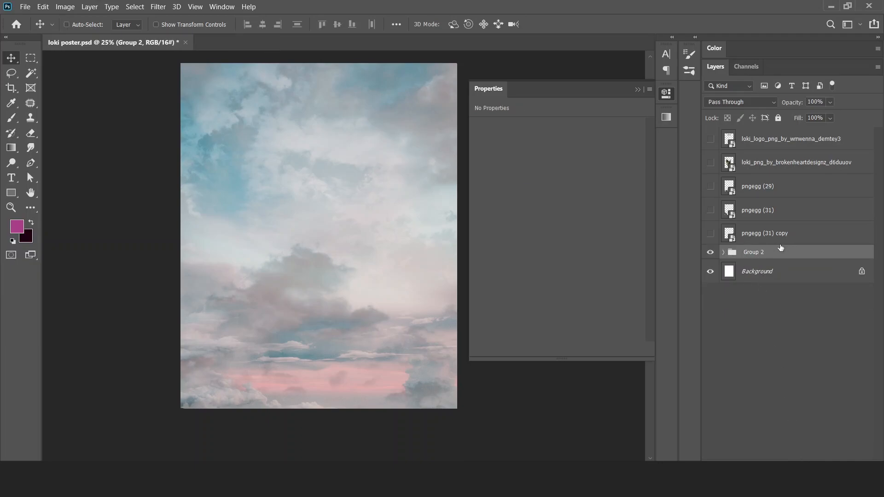
Clip a Curves adjustment to the combined sky group, lowering the shadows and adding a point at input 166, output 157.
click(817, 460)
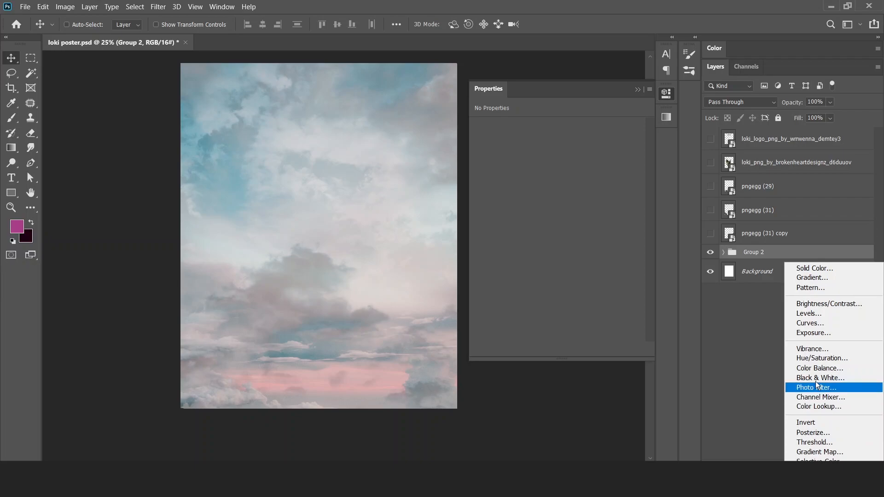
click(813, 326)
click(567, 349)
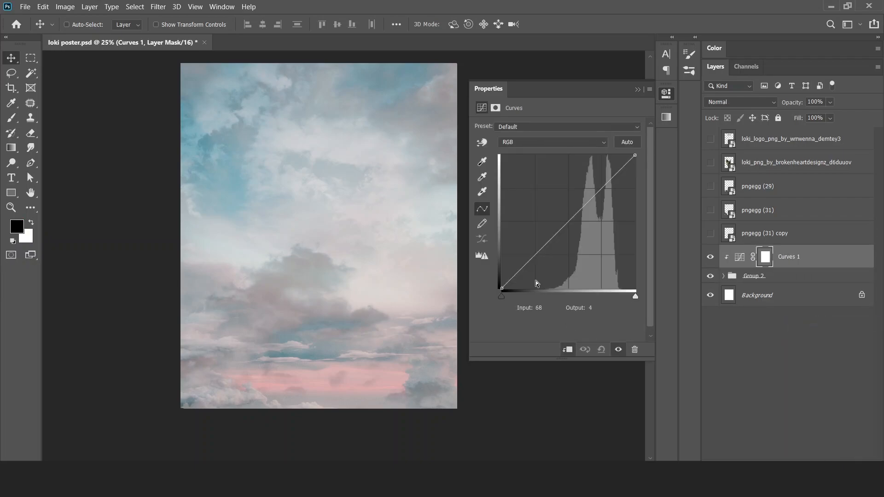
drag(520, 272, 521, 276)
drag(590, 215, 588, 206)
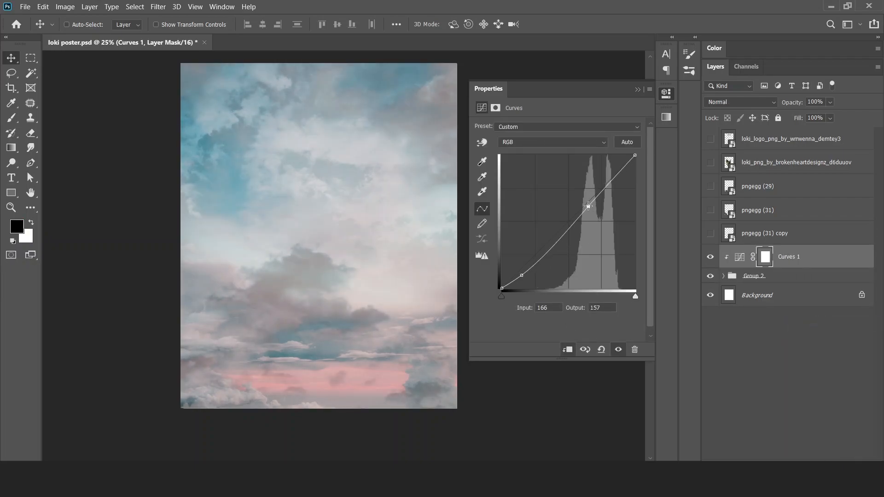
click(710, 262)
click(710, 261)
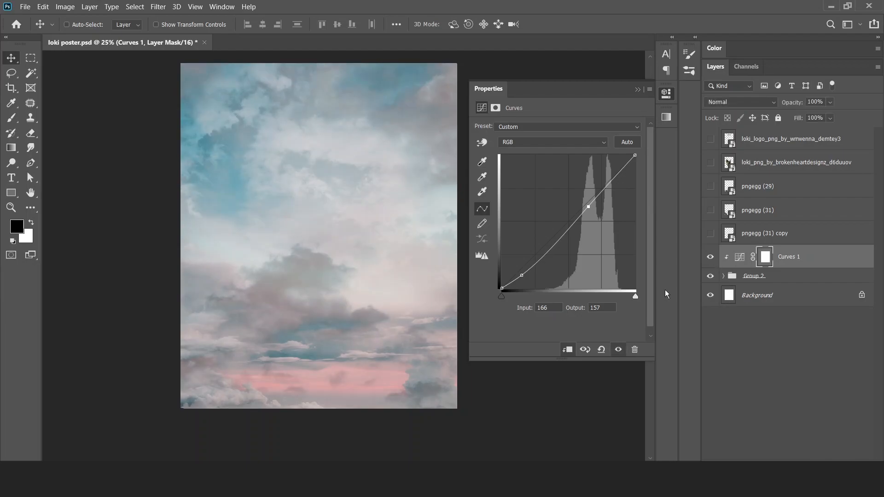
Add a clipped Color Balance adjustment above the Curves and shift the sky's midtones towards cyan, green and yellow.
click(800, 447)
click(806, 363)
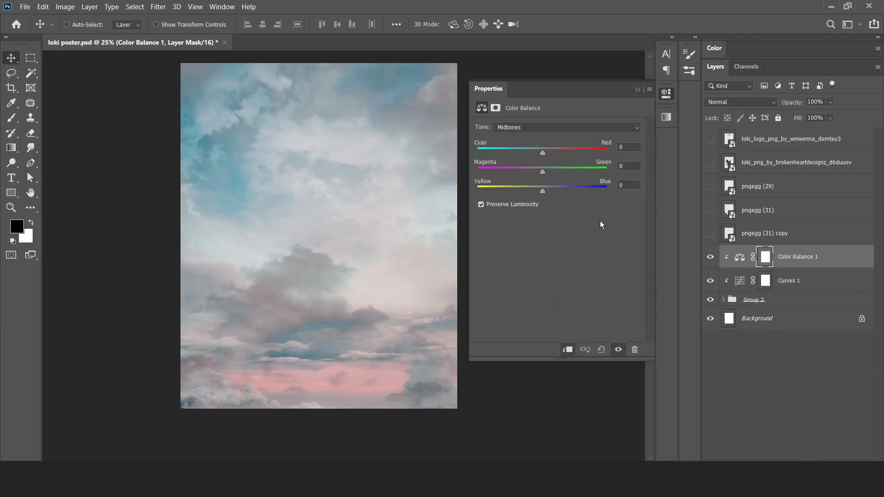
drag(526, 148, 535, 148)
drag(542, 171, 515, 150)
mouse_move(550, 185)
mouse_down()
mouse_move(575, 190)
mouse_move(533, 190)
mouse_up()
Add an Exposure adjustment clipped to the sky group and set its exposure to -1.20.
click(817, 460)
click(801, 333)
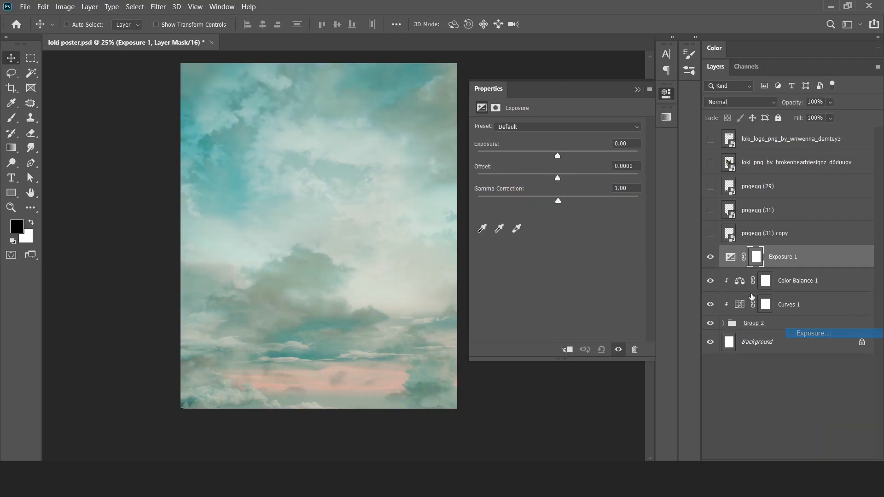
click(568, 349)
mouse_move(558, 153)
mouse_down()
mouse_move(539, 159)
mouse_move(545, 152)
mouse_up()
Show the pngegg (31) copy cliff and paint black on the Exposure mask with a huge soft brush, brightening the sky's right edge.
click(709, 233)
key(b)
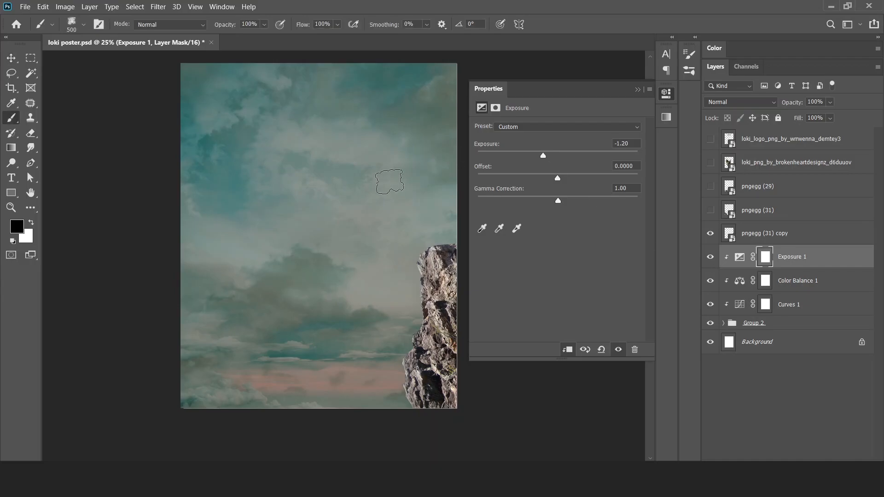
right_click(373, 203)
double_click(350, 233)
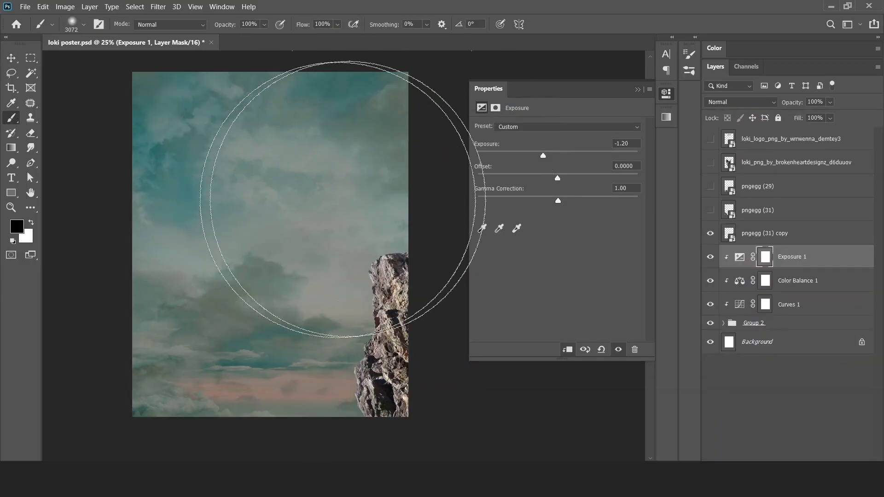
mouse_move(446, 278)
mouse_down()
mouse_move(432, 242)
mouse_move(439, 168)
mouse_move(450, 211)
mouse_move(468, 227)
mouse_move(439, 205)
mouse_move(433, 178)
mouse_up()
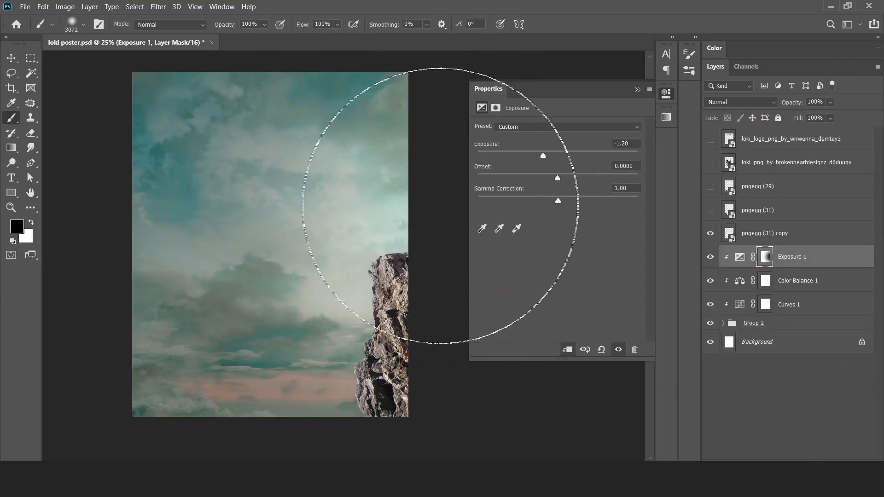
key(v)
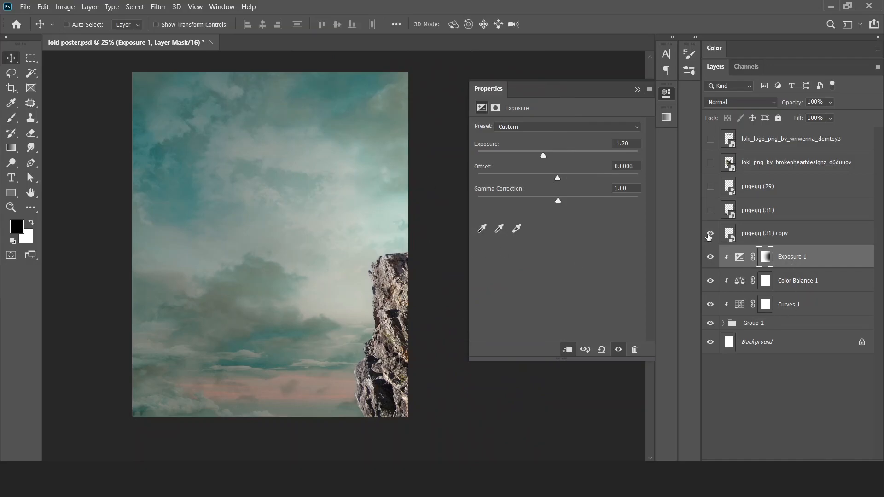
Make the pngegg (31) cliff, the pngegg (29) rocks and the Loki figure layers visible.
click(749, 232)
click(711, 211)
click(759, 219)
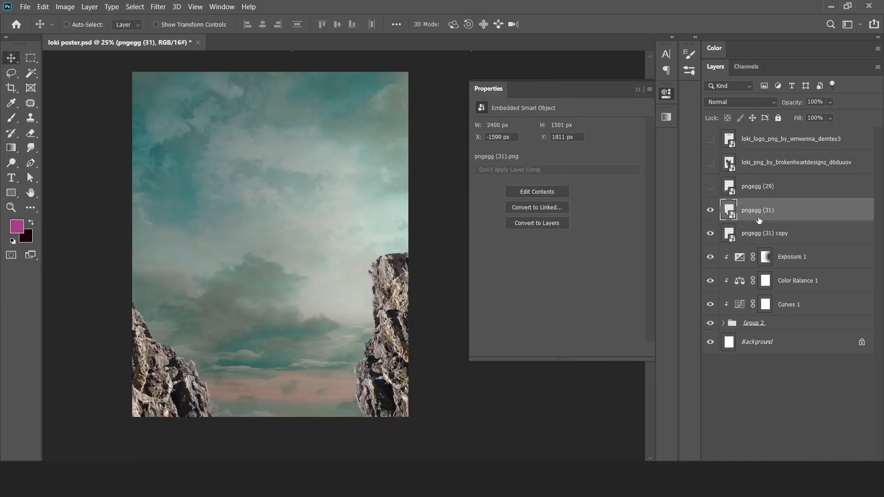
click(709, 186)
click(709, 162)
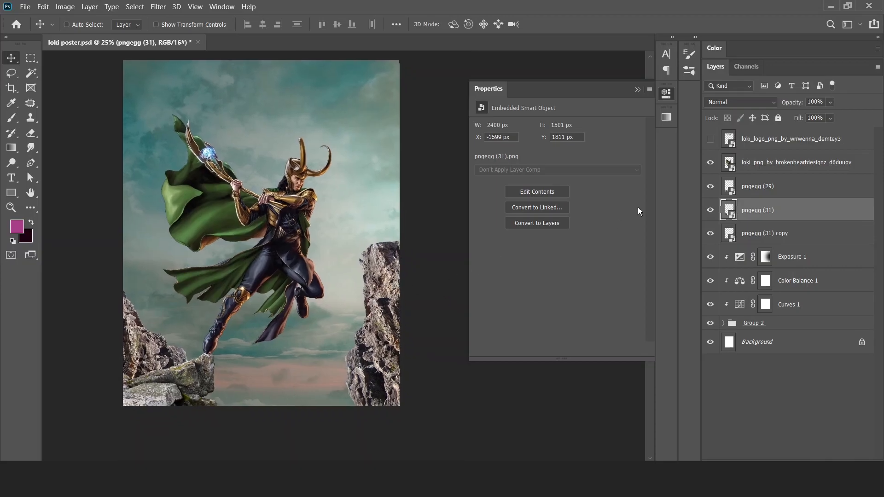
Clip a Hue/Saturation adjustment to the pngegg (31) copy cliff with hue +14, saturation -21 and lightness -41.
click(776, 236)
click(710, 234)
click(710, 233)
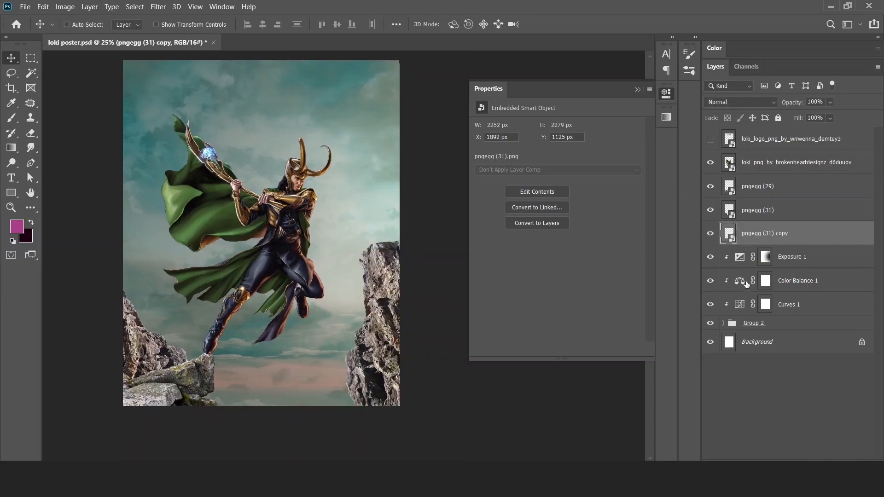
click(823, 455)
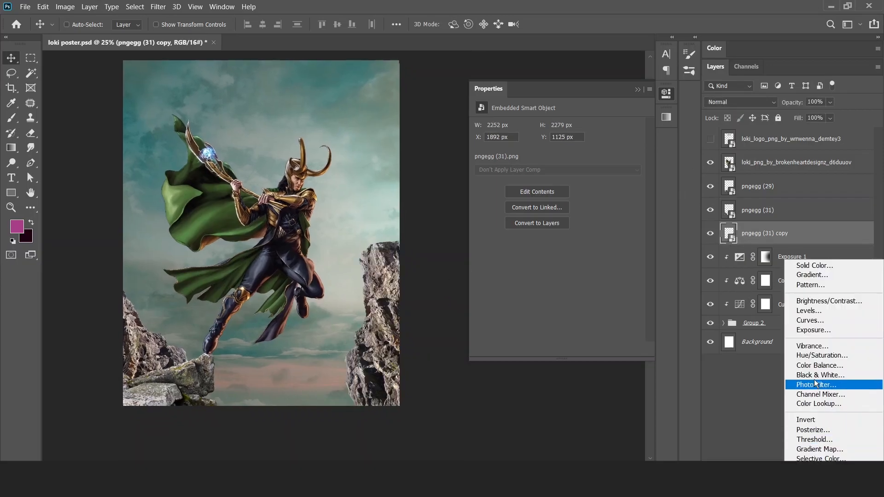
click(810, 355)
drag(556, 172, 569, 171)
drag(538, 195, 525, 220)
Clip a Color Balance adjustment to the right cliff with midtones at cyan-red -14, magenta-green +10 and yellow-blue +4.
click(792, 460)
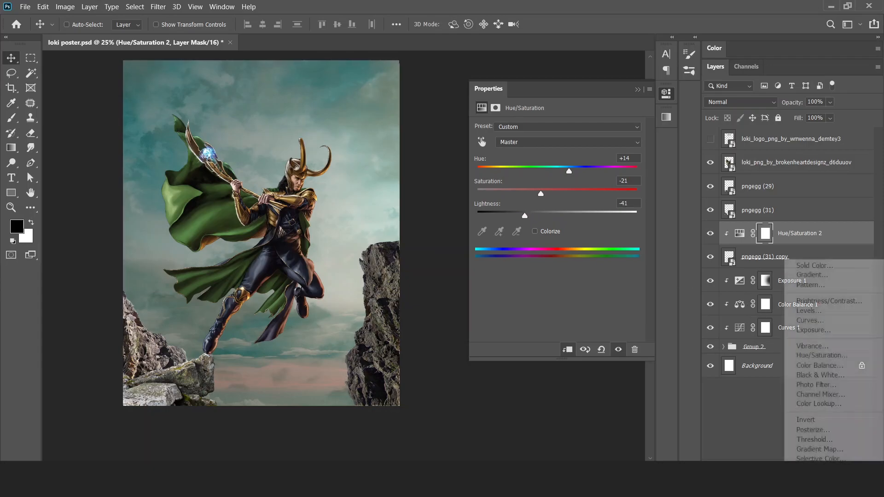
click(798, 364)
click(567, 349)
drag(541, 190, 533, 153)
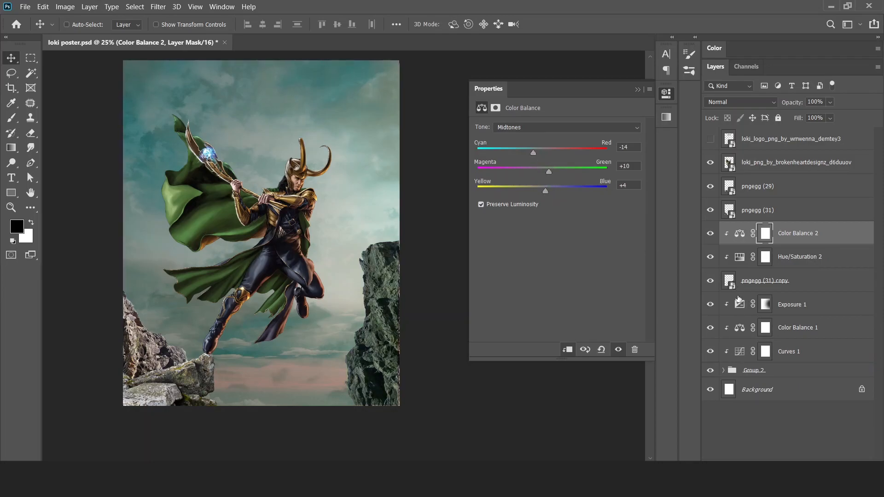
Duplicate the right cliff's Color Balance and Hue/Saturation adjustments above the pngegg (31) cliff and clip them to it.
ctrl+click(791, 264)
drag(793, 266, 778, 217)
alt+click(778, 242)
alt+click(784, 221)
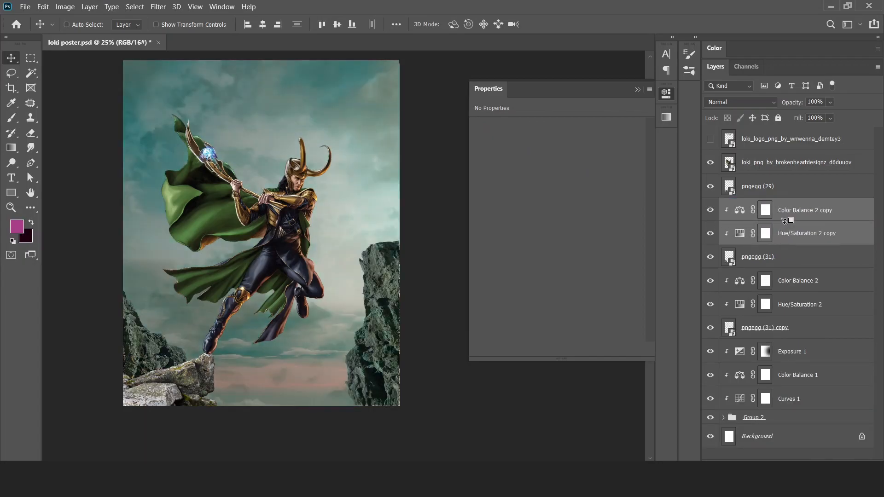
Add a solid colour fill of #3da982 above the Exposure adjustment and set its blend mode to Vivid Light.
click(790, 357)
click(820, 460)
click(824, 270)
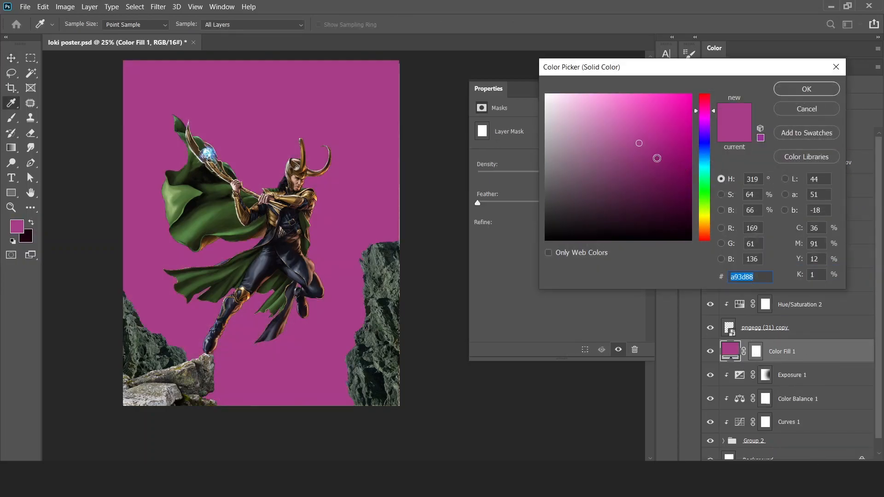
mouse_move(706, 178)
mouse_down()
mouse_move(705, 166)
mouse_move(707, 182)
mouse_move(713, 179)
mouse_up()
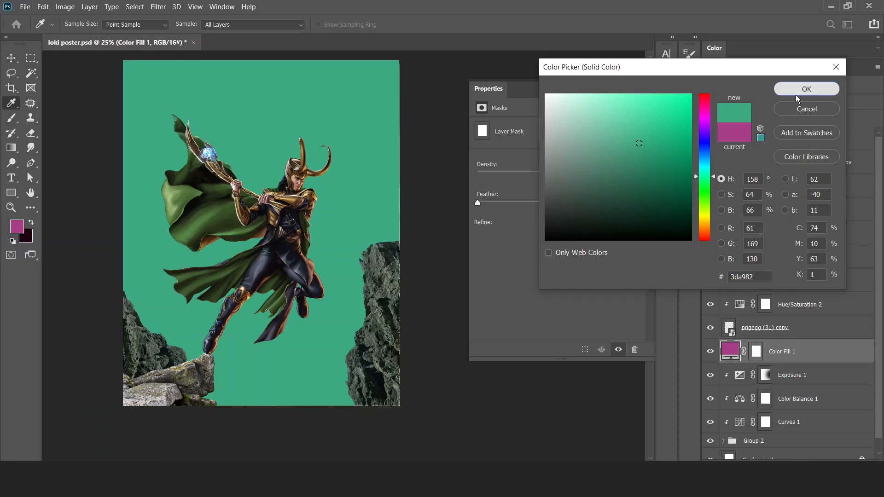
click(805, 89)
click(739, 102)
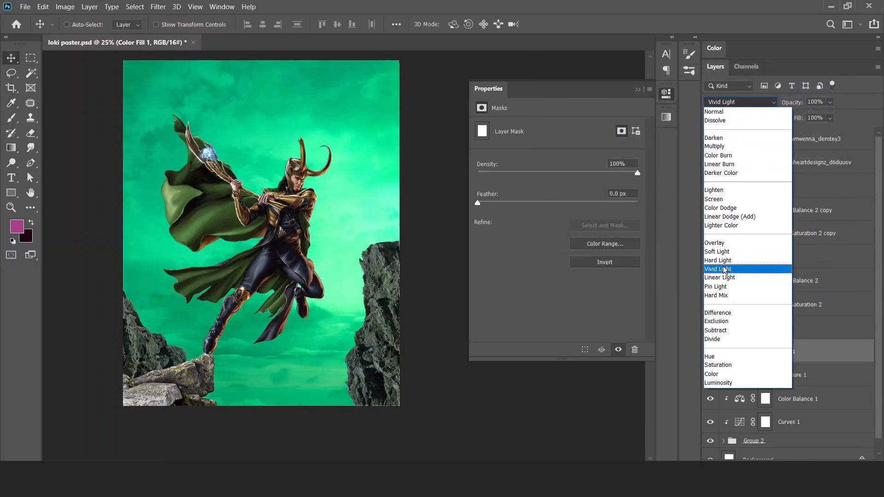
click(724, 270)
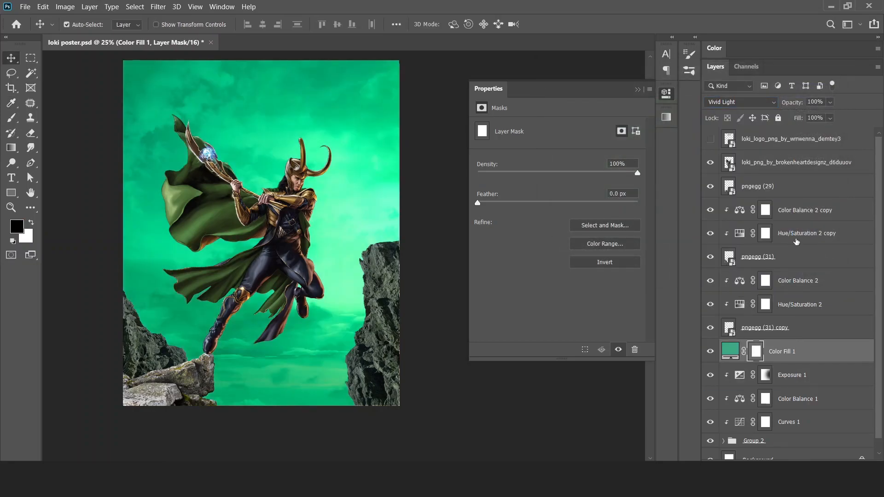
Invert the green fill's mask, brush the green back in over the sky's left side and duplicate the fill layer.
key(ctrl+i)
key(b)
key(x)
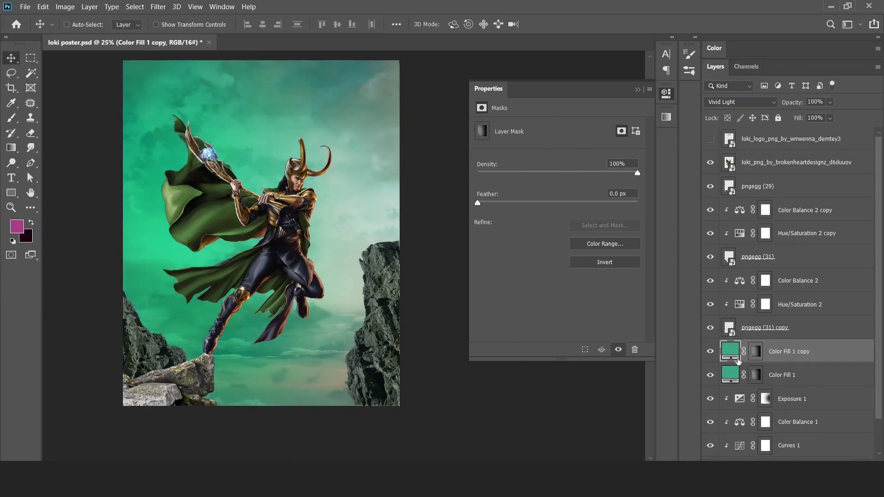
Change the duplicated fill layer's colour to magenta #a93d96.
double_click(730, 351)
click(703, 121)
drag(703, 121, 707, 117)
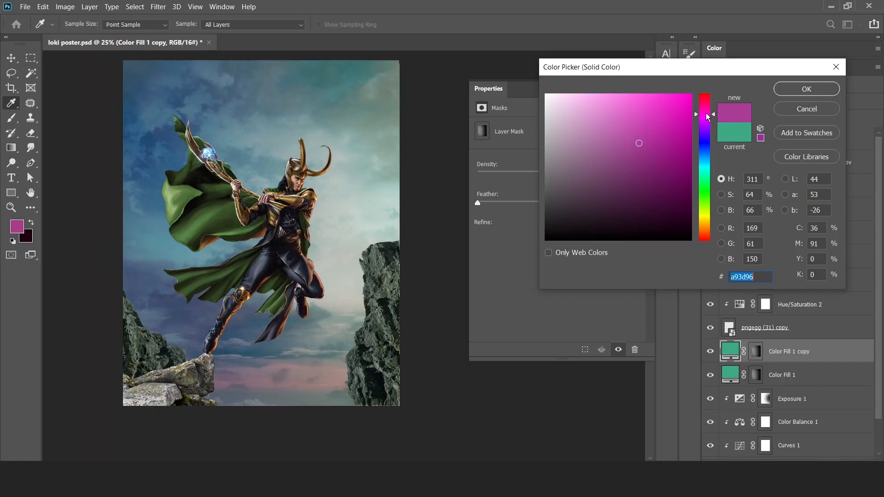
click(806, 89)
Reset the magenta fill's mask and repaint it so the colour shows over the right side of the sky.
click(755, 351)
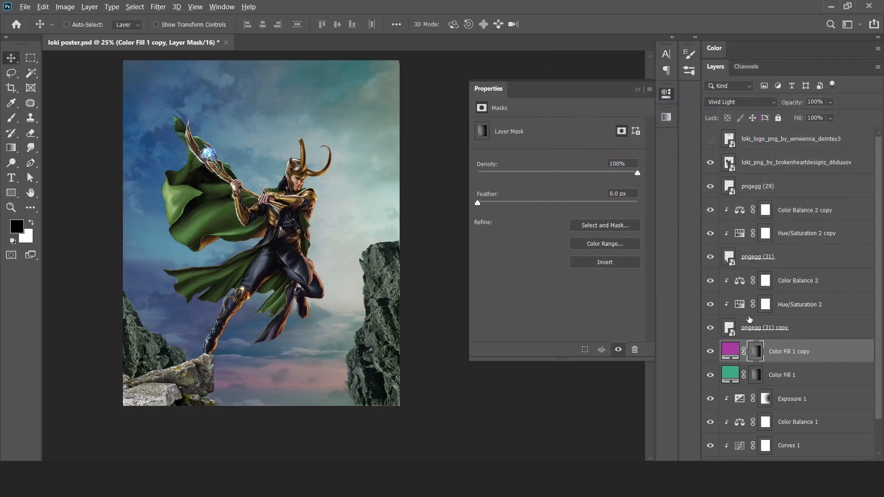
key(ctrl+BackSpace)
key(b)
key(x)
key(x)
drag(331, 113, 245, 371)
key(x)
Refine the green fill's mask with a large soft brush so green covers the left and upper sky.
key(alt+[)
alt+right_click(259, 152)
key(x)
mouse_move(154, 249)
mouse_down()
mouse_move(312, 46)
mouse_move(331, 46)
mouse_up()
key(x)
key(v)
alt+click(283, 238)
ctrl+click(224, 239)
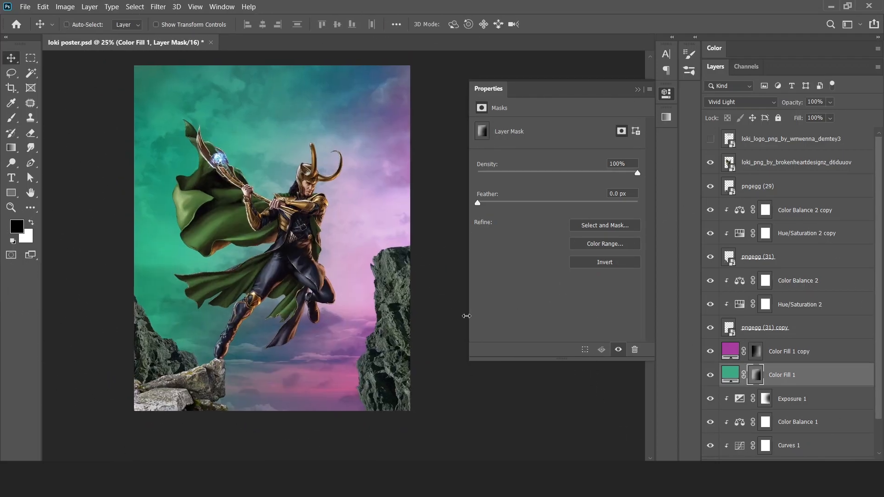
Set the right cliff's Color Balance magenta-green value to -31 and fine-tune the lightness of its Hue/Saturation adjustment.
click(739, 327)
click(739, 304)
click(738, 282)
click(738, 282)
drag(541, 170, 522, 172)
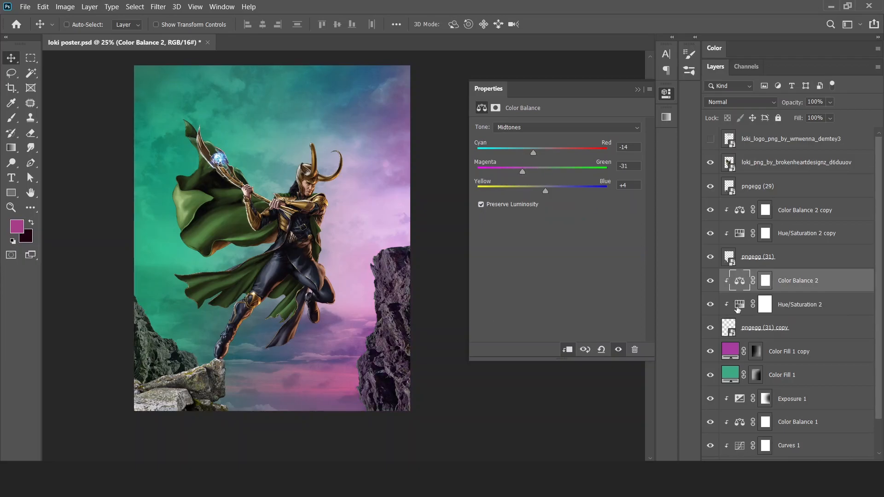
click(737, 308)
drag(527, 212, 528, 213)
Set the left cliff's Color Balance midtones to cyan-red -43 and magenta-green +23.
ctrl+click(209, 355)
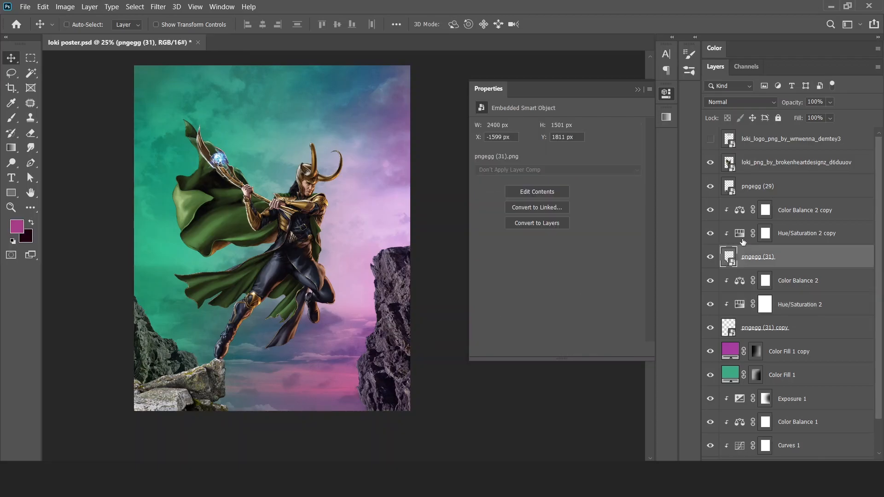
click(741, 234)
click(742, 211)
drag(568, 170, 514, 152)
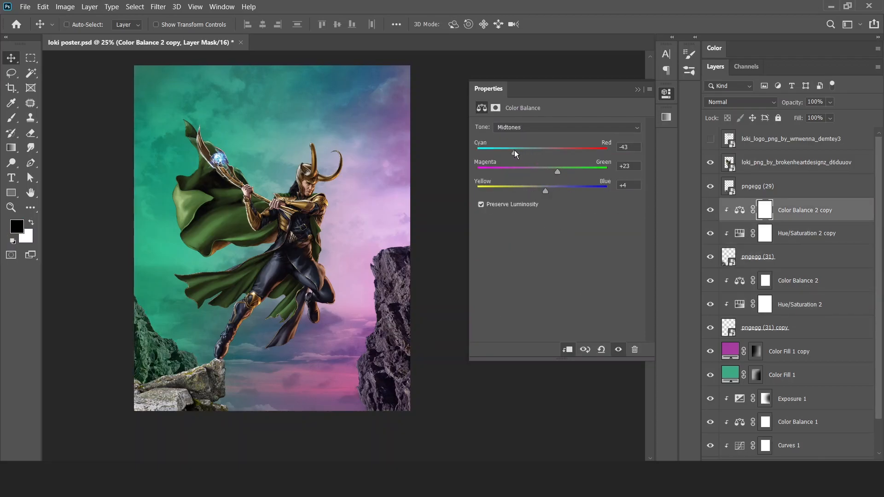
Add a Hue/Saturation adjustment clipped to the foreground rock and set its lightness to -32.
ctrl+alt+click(272, 283)
ctrl+click(283, 308)
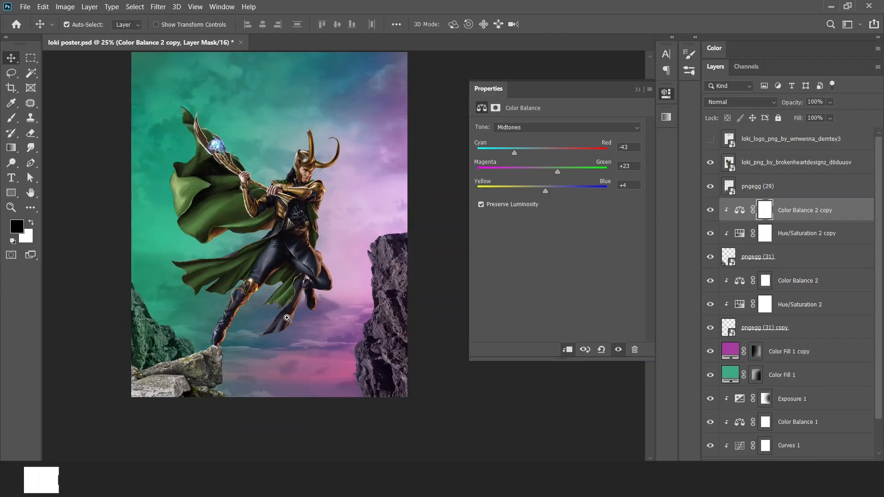
ctrl+click(294, 312)
drag(247, 350, 292, 323)
click(219, 357)
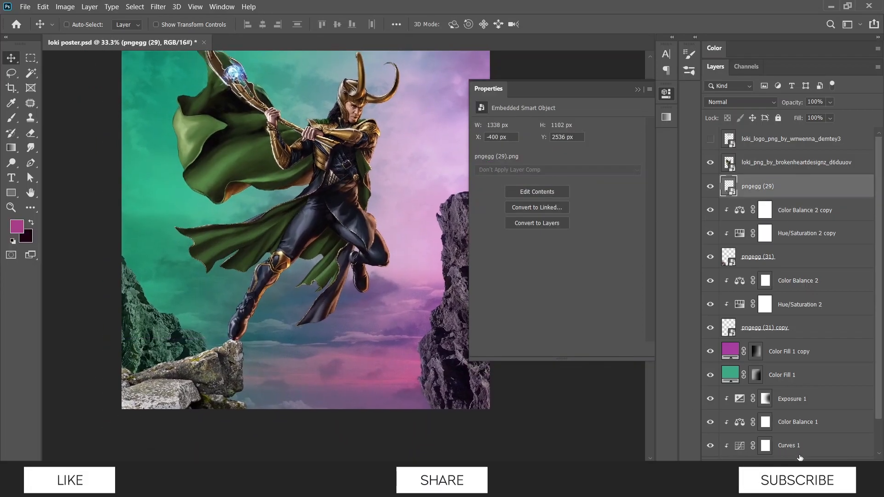
click(801, 457)
click(808, 354)
drag(556, 213, 531, 210)
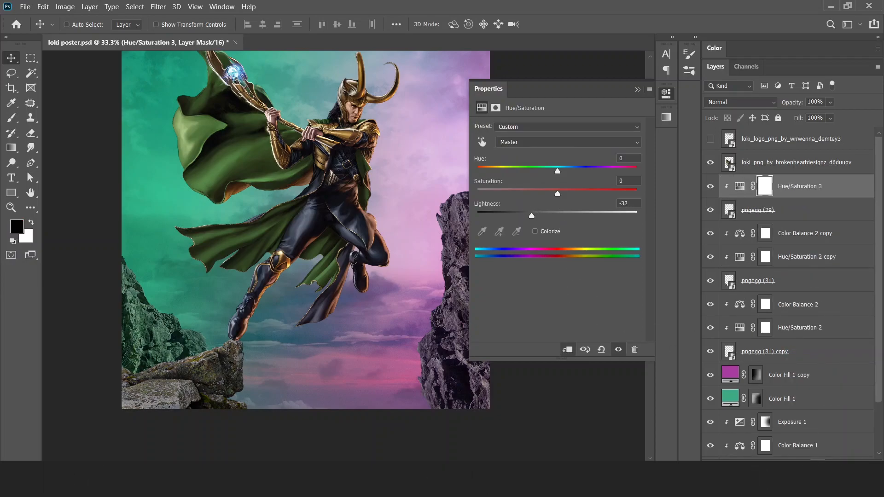
Add a Color Balance adjustment clipped to the foreground rock and shift its midtones toward cyan and green.
click(816, 460)
click(556, 169)
drag(539, 171, 562, 167)
click(816, 459)
click(808, 368)
click(567, 349)
drag(542, 153, 554, 170)
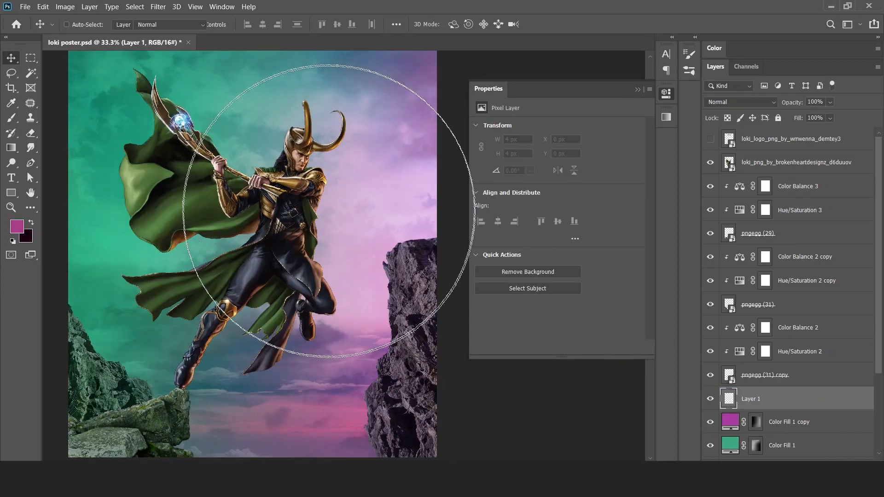
Paint a bright yellow glow on Layer 1 at the right edge of the sky with a large soft brush.
drag(368, 233, 325, 233)
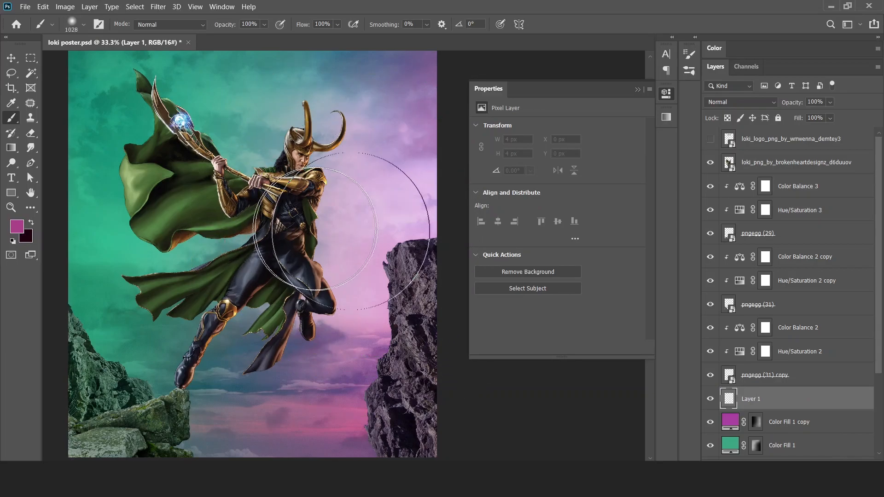
key(d)
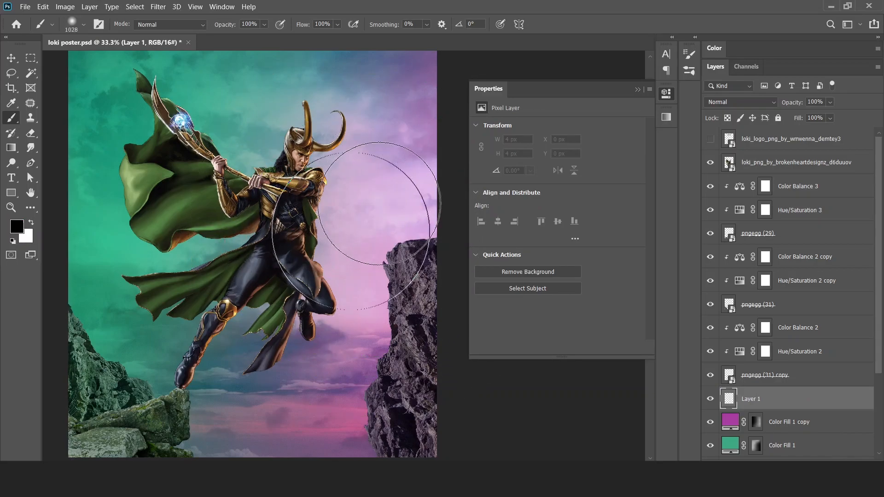
click(17, 227)
drag(711, 225, 711, 220)
click(679, 95)
click(788, 92)
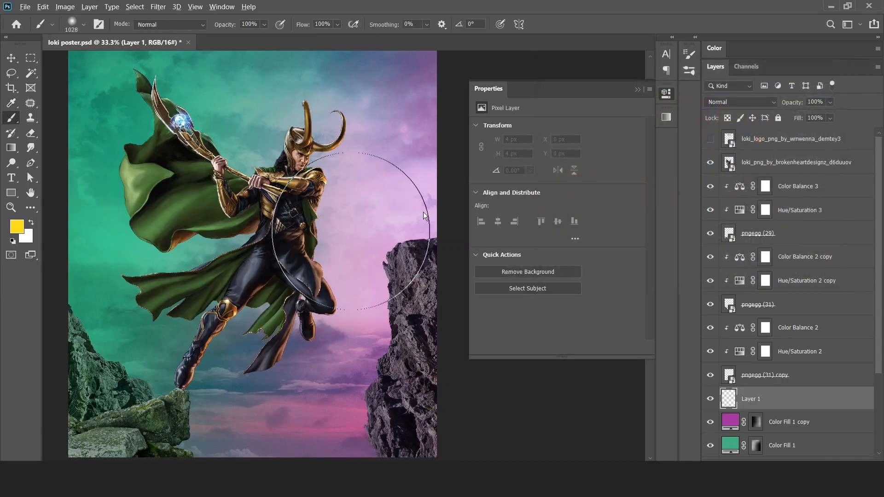
click(426, 189)
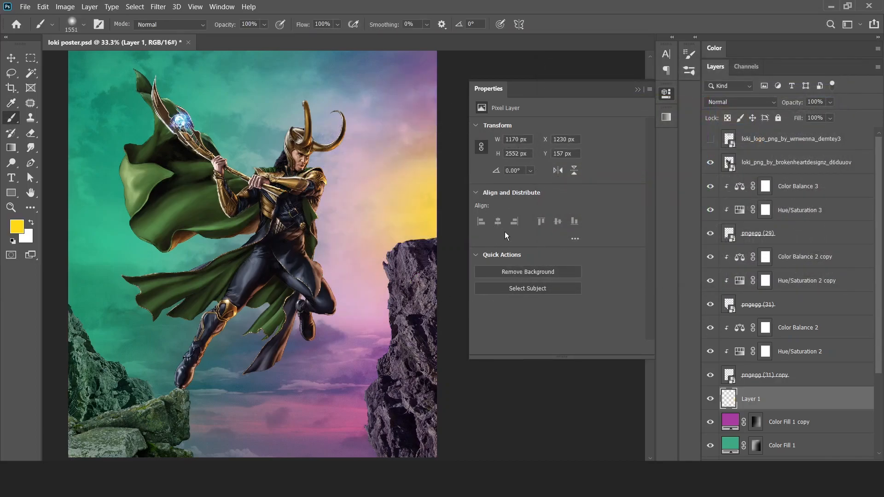
key(v)
Change the magenta fill to bright yellow by sampling the painted glow and brightening the colour.
click(733, 418)
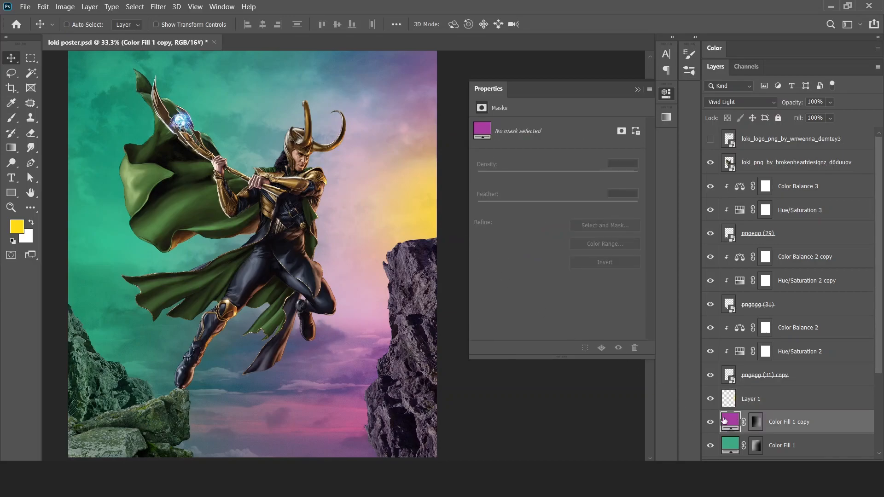
double_click(735, 425)
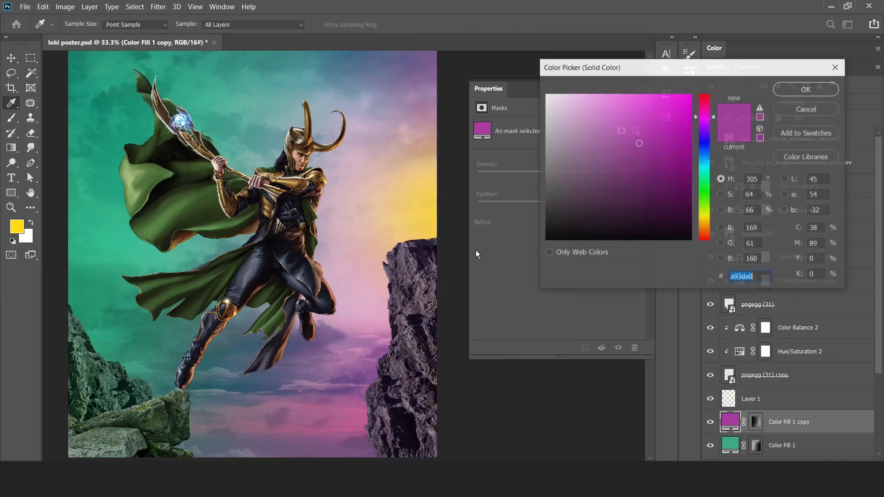
click(428, 202)
key(ctrl+minus)
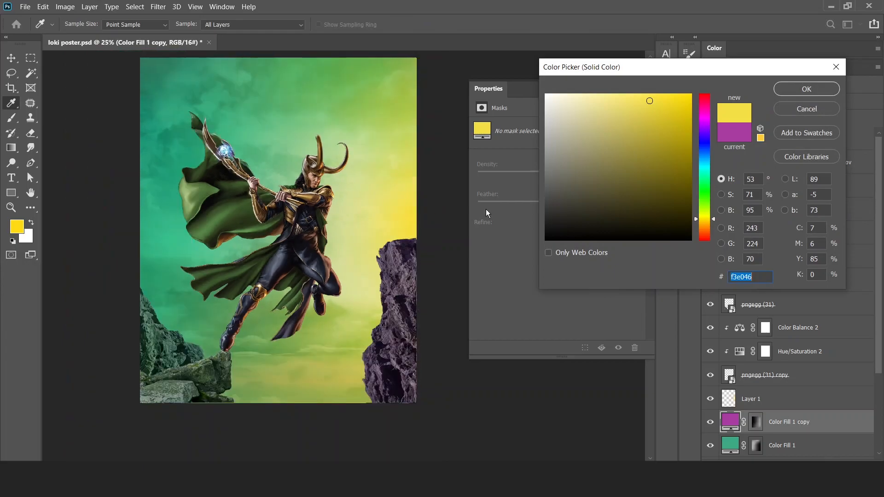
click(639, 94)
click(805, 89)
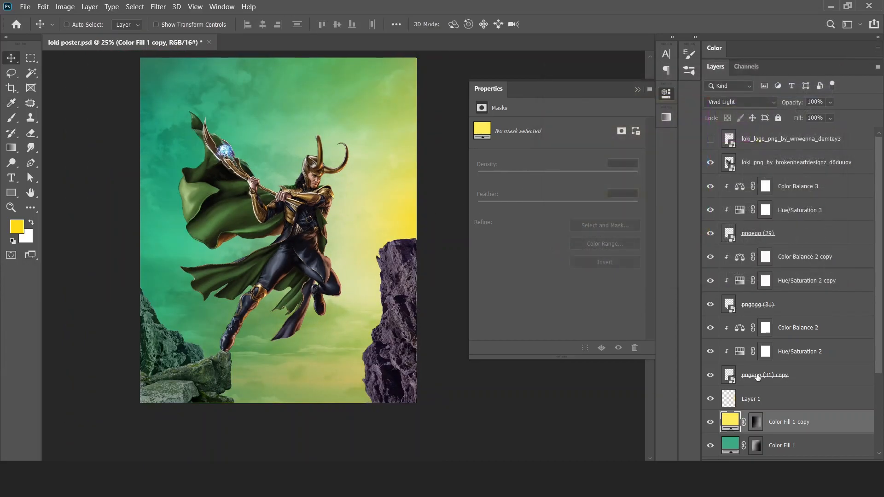
Touch up the yellow fill's layer mask over the sky with a large soft black brush.
click(756, 422)
key(b)
key(d)
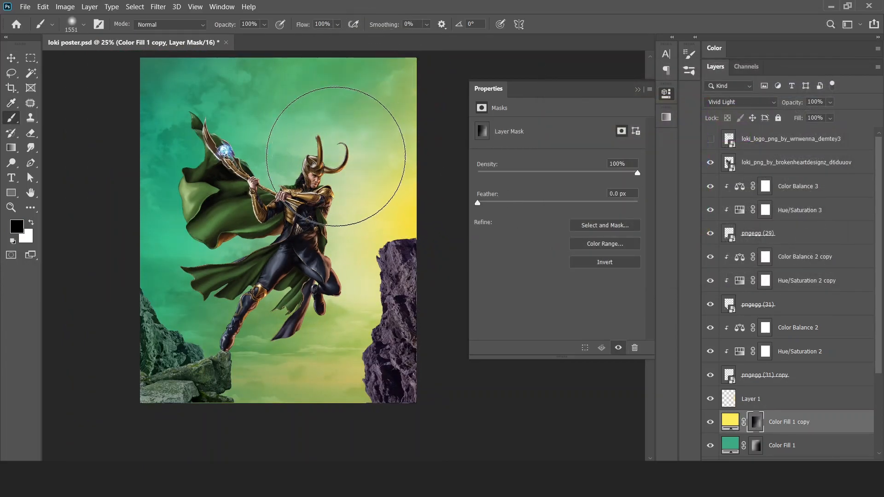
key(v)
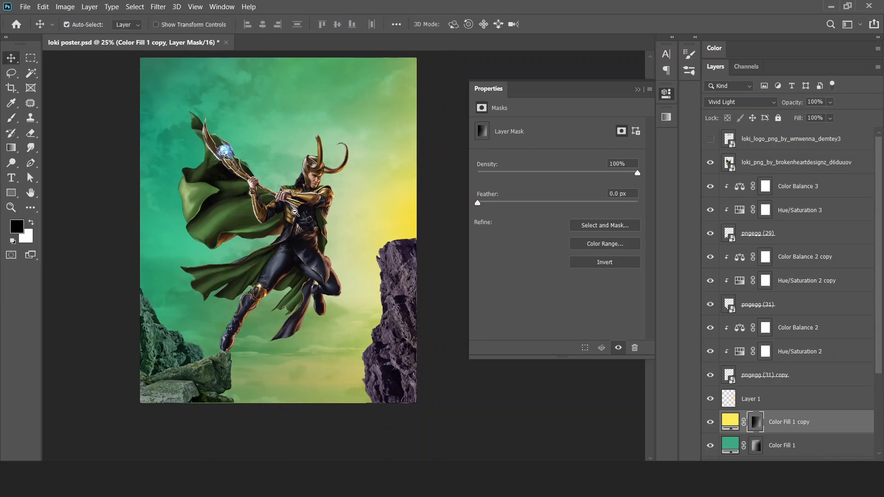
ctrl+alt+click(297, 213)
ctrl+click(321, 260)
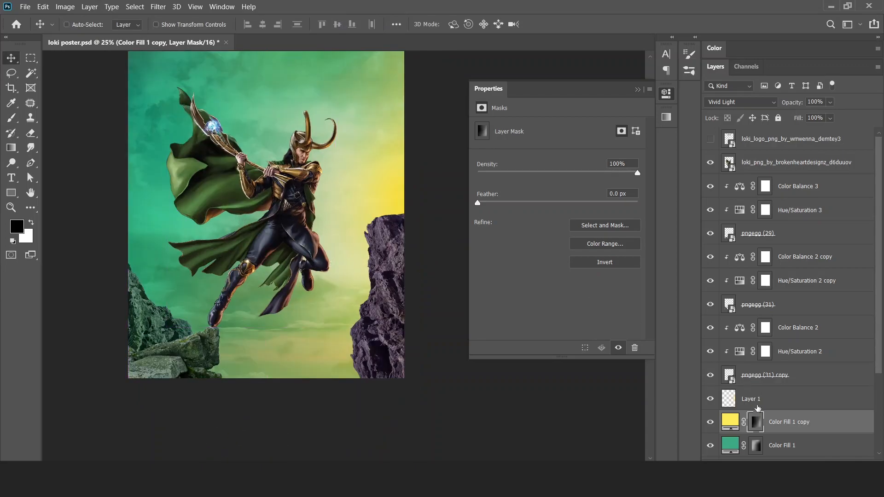
Set the blend mode of the painted yellow glow on Layer 1 to Overlay.
click(756, 396)
click(753, 103)
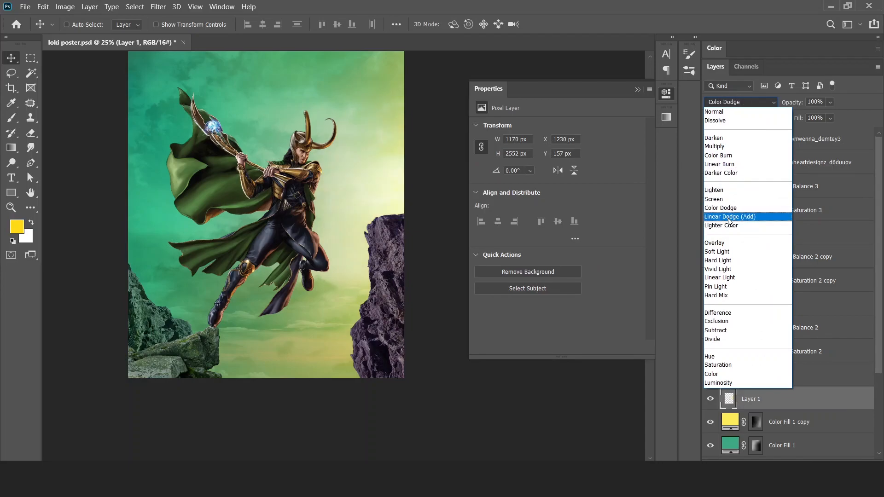
click(731, 243)
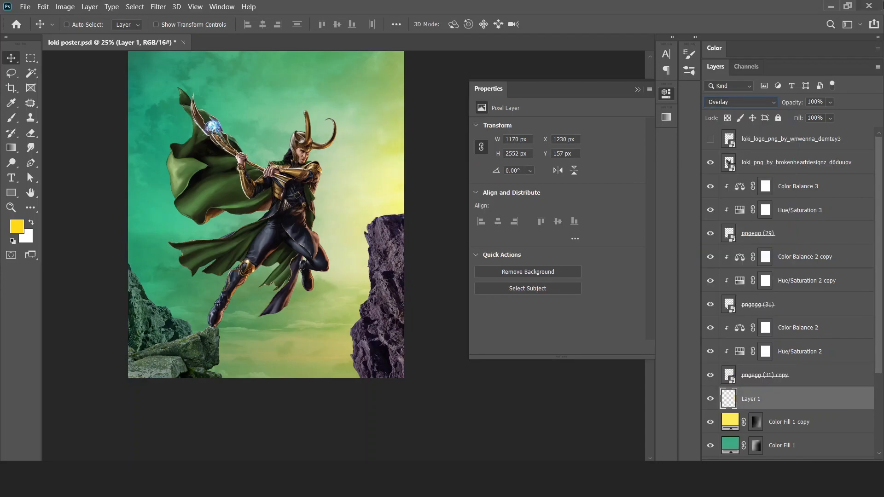
Duplicate the yellow glow layer, enlarge the copy to about 145% and set its blend mode to Color Dodge.
key(ctrl+j)
key(ctrl+t)
drag(266, 341, 209, 410)
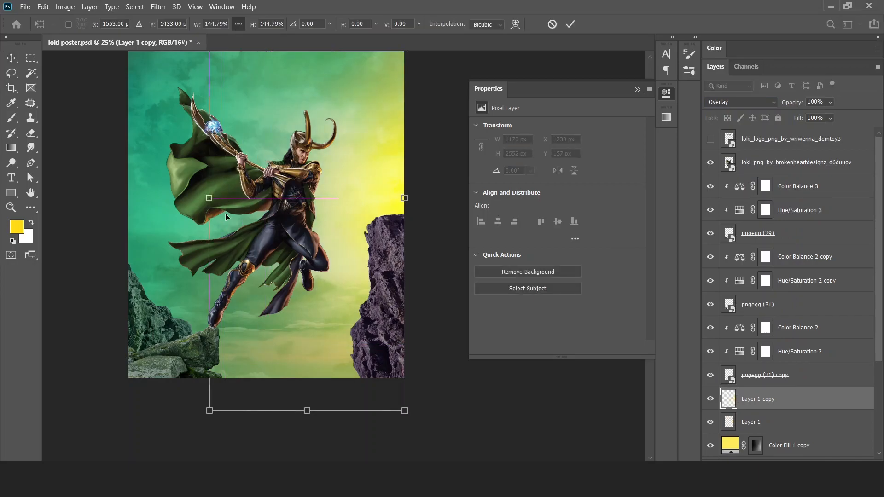
key(Return)
click(742, 98)
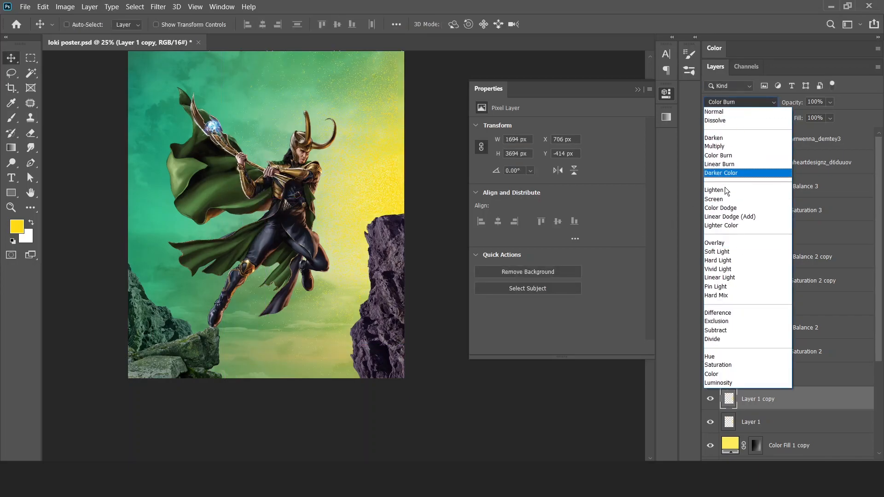
click(730, 209)
Set the right cliff's Color Balance midtones to cyan-red -10, magenta-green -14 and yellow-blue -78.
drag(353, 249, 329, 279)
drag(360, 326, 396, 325)
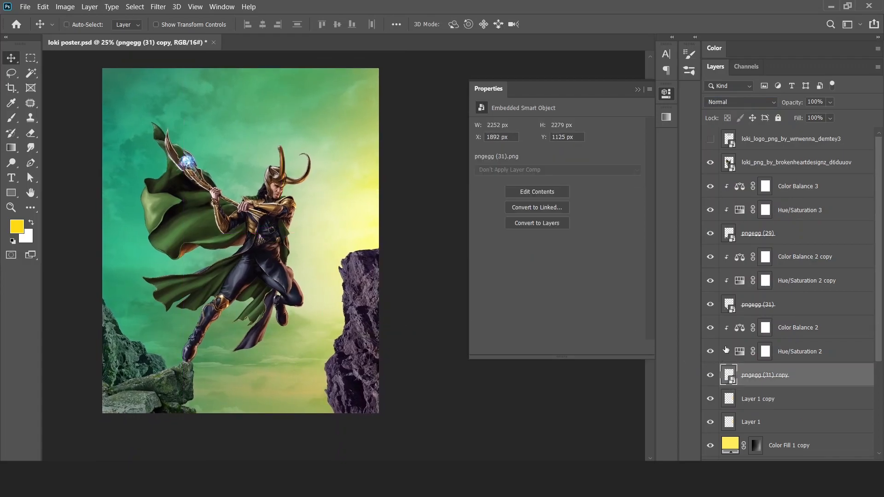
click(765, 327)
drag(545, 192, 493, 190)
drag(532, 152, 534, 171)
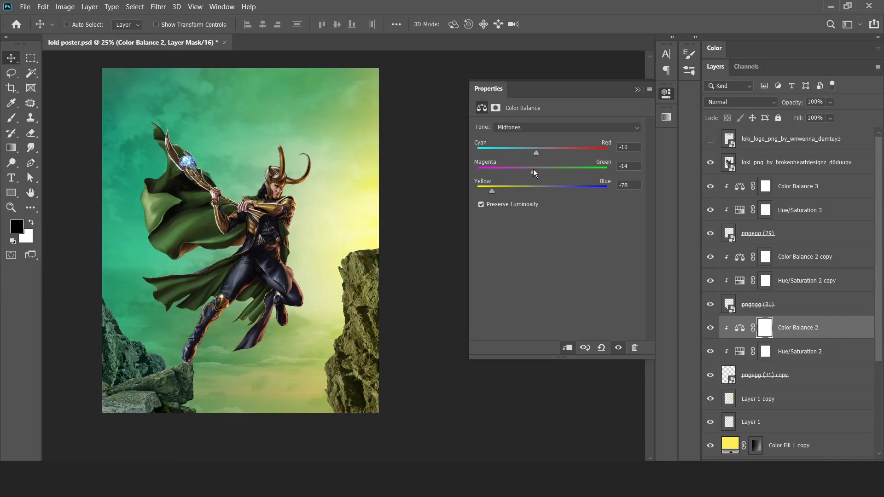
Change the green fill's colour to teal blue 49a3b3.
drag(879, 331, 879, 373)
double_click(736, 404)
drag(697, 180, 703, 164)
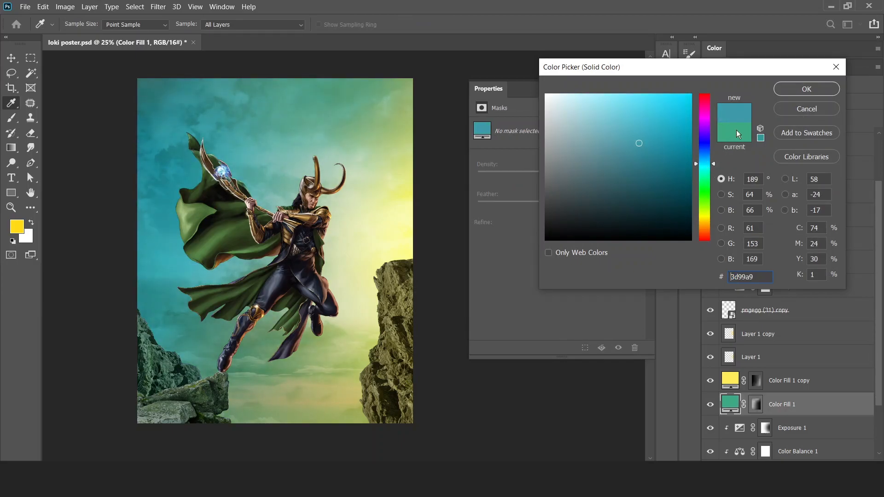
drag(635, 125, 633, 135)
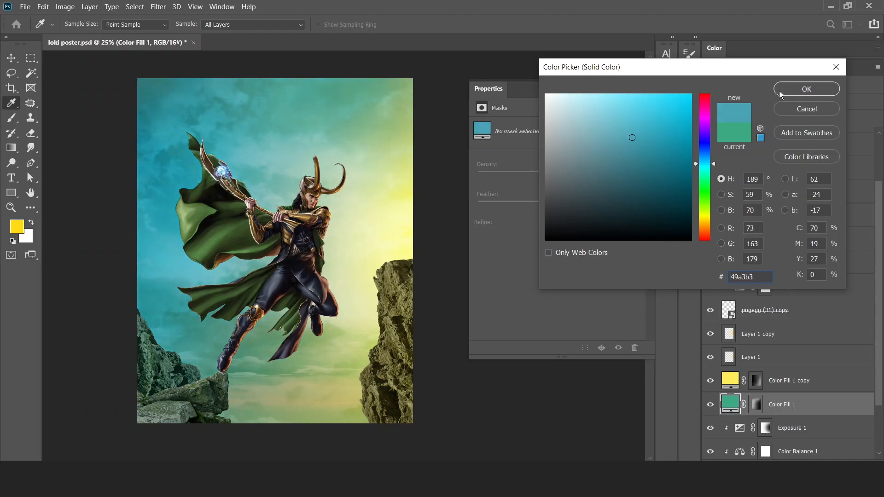
click(806, 88)
Duplicate the yellow fill above the left cliff's Color Balance and clip the copy to the cliff.
scroll(326, 292, down, 1)
click(796, 192)
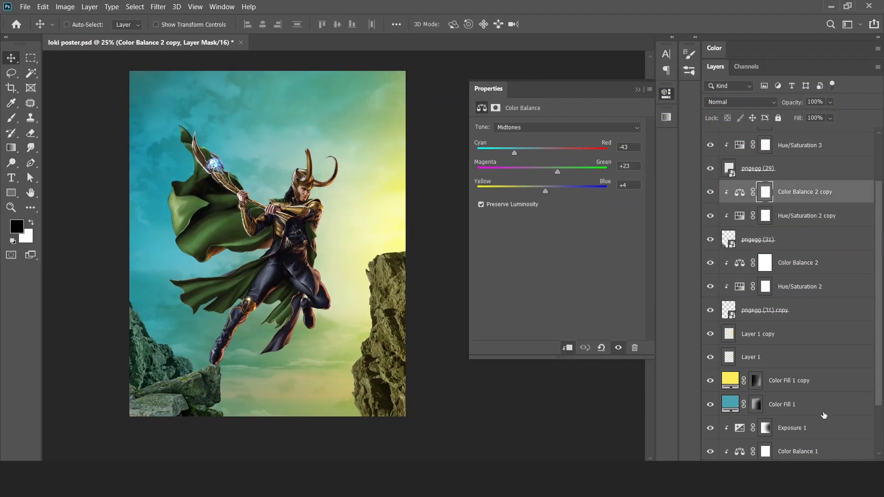
click(816, 458)
click(771, 388)
drag(778, 382, 790, 189)
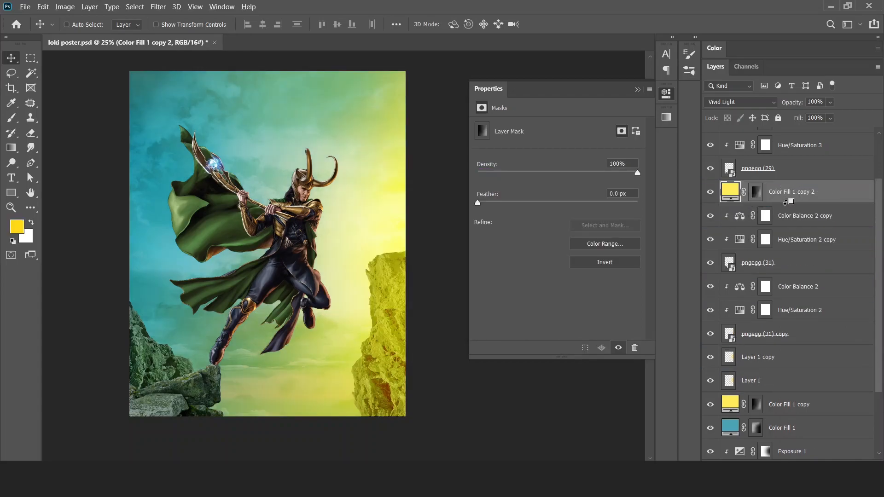
alt+click(785, 202)
Fill the clipped yellow fill's mask with white and set the layer's blend mode to Normal.
click(764, 197)
key(alt+BackSpace)
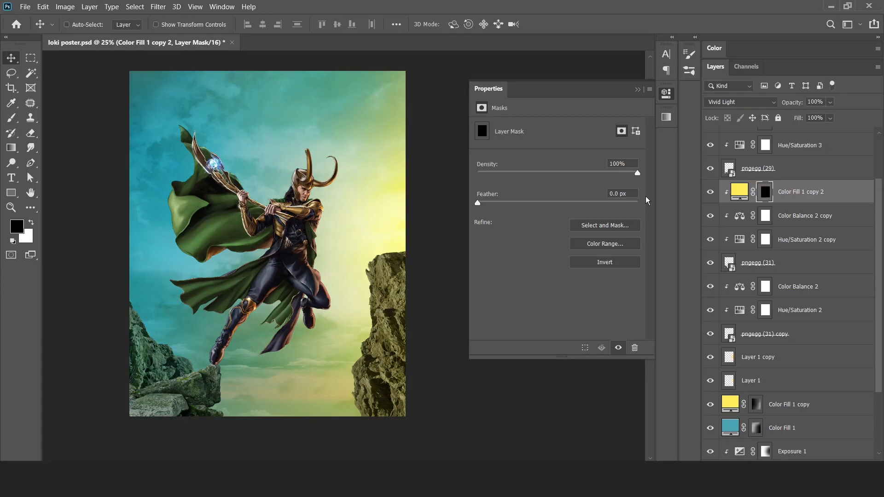
key(ctrl+BackSpace)
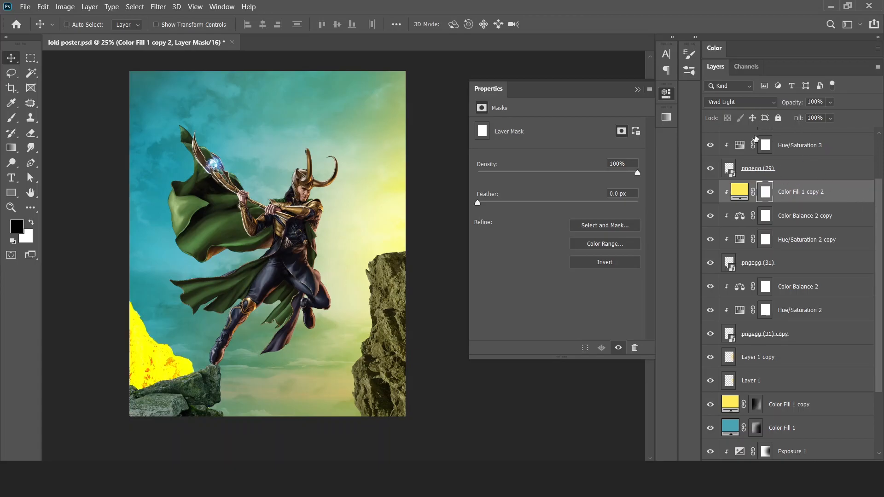
click(729, 107)
click(720, 111)
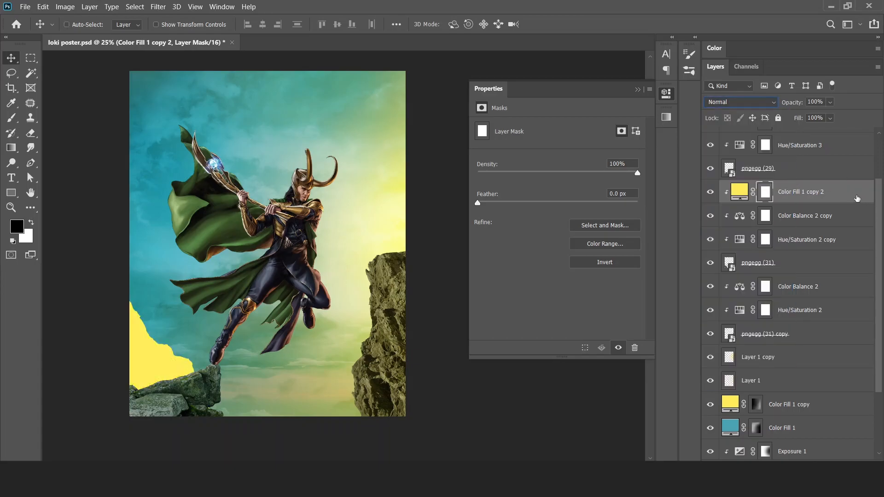
Split the yellow fill's Blend If black point for the underlying layer to 0/130 so the rock's shadows stay dark.
double_click(856, 198)
drag(604, 322, 659, 326)
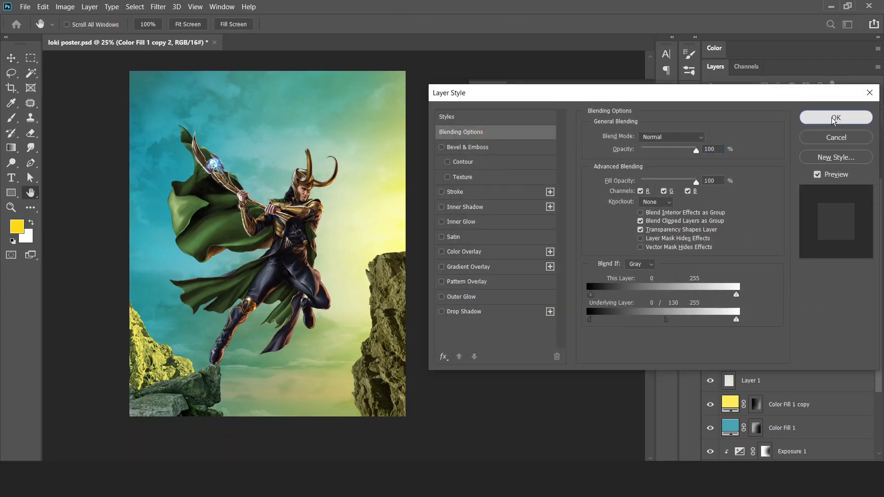
click(834, 118)
Invert the yellow fill's mask and paint white with a small soft brush to add yellow highlights along the left cliff's edges.
key(ctrl+i)
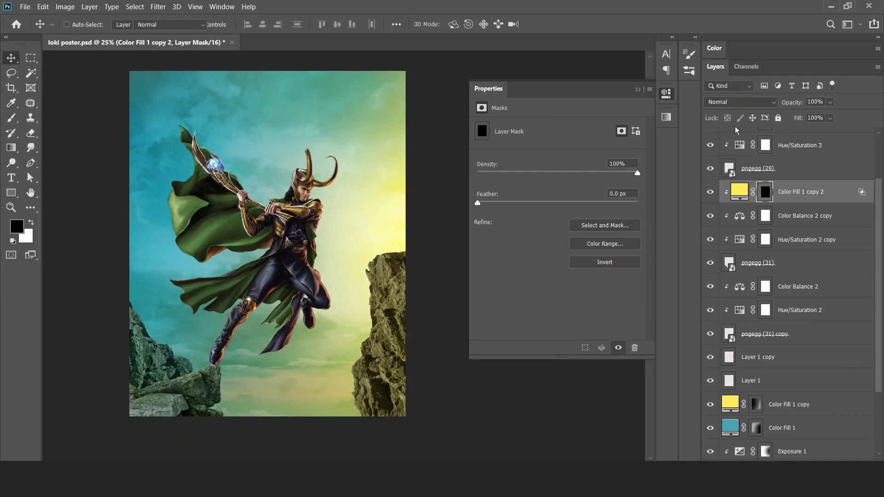
key(b)
right_click(303, 328)
drag(187, 334, 263, 320)
drag(277, 267, 210, 284)
key(x)
drag(180, 205, 158, 209)
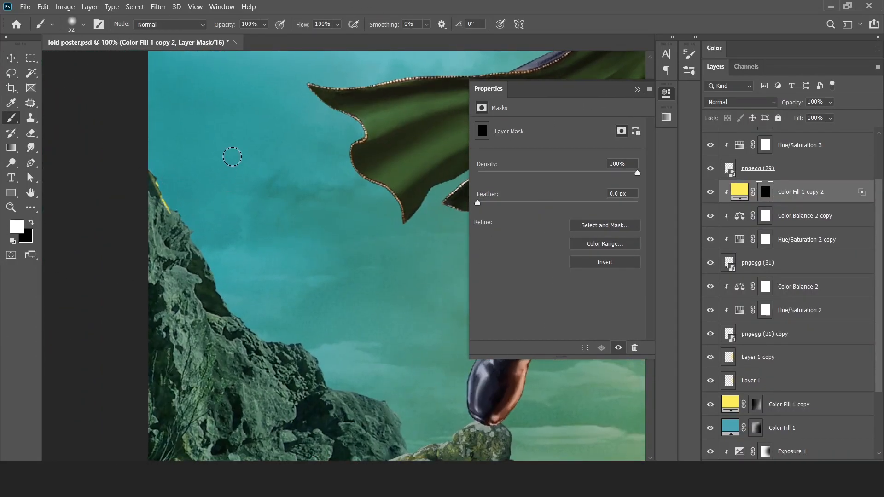
mouse_move(157, 243)
mouse_down()
mouse_move(191, 280)
mouse_move(170, 275)
mouse_move(178, 283)
mouse_move(152, 255)
mouse_up()
drag(250, 331, 213, 203)
mouse_move(167, 302)
mouse_down()
mouse_move(224, 342)
mouse_move(170, 328)
mouse_up()
mouse_move(304, 295)
mouse_down()
mouse_move(350, 331)
mouse_move(247, 339)
mouse_move(170, 382)
mouse_up()
drag(193, 258, 239, 285)
Duplicate the teal fill above the right cliff's Color Balance and clip the copy to the cliff.
key(v)
key(ctrl+minus)
key(ctrl+minus)
key(ctrl+minus)
key(ctrl+minus)
drag(414, 276, 335, 268)
ctrl+click(317, 239)
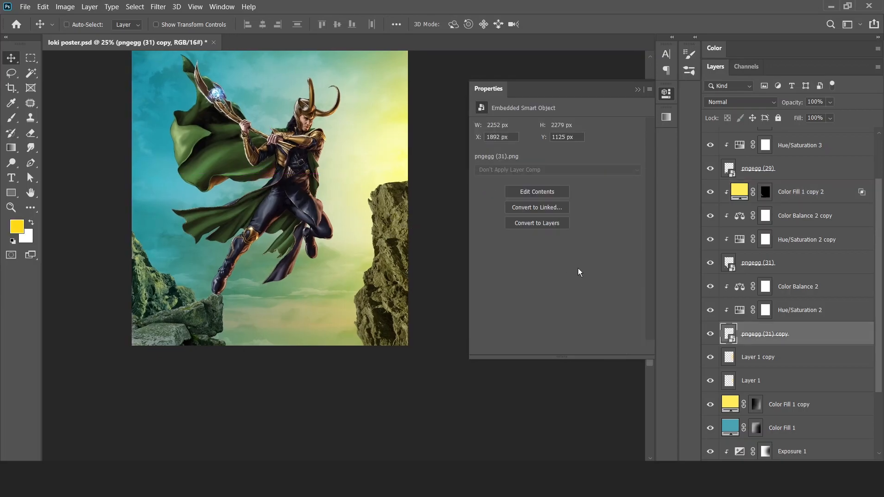
click(790, 282)
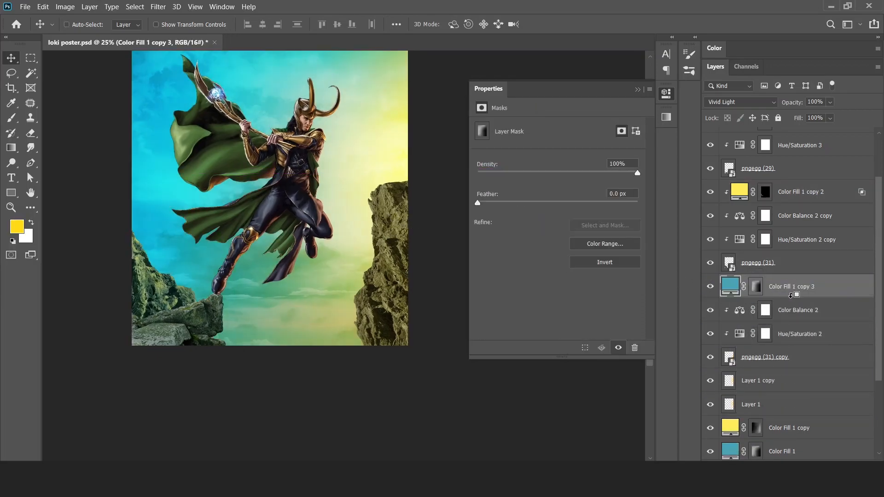
alt+click(792, 297)
Set the clipped teal fill's blend mode to Normal and fill its mask with white.
click(740, 100)
click(726, 112)
click(764, 286)
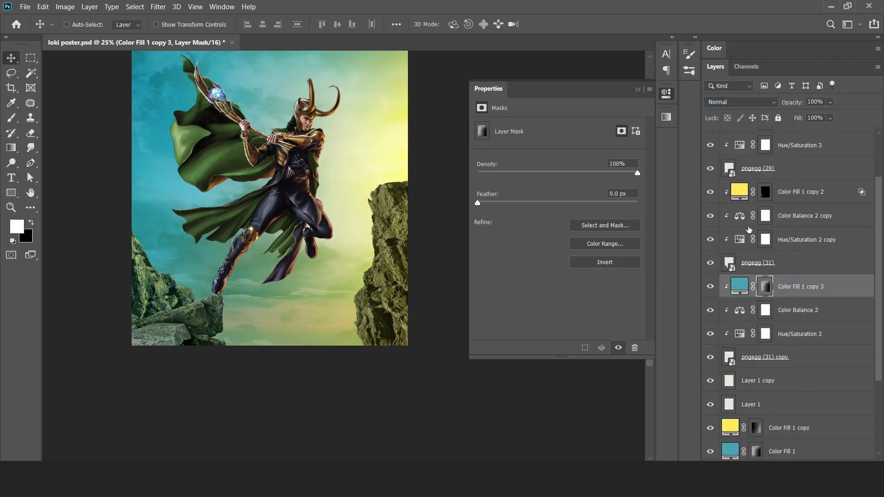
key(alt+BackSpace)
Split the clipped teal fill's Blend If black point for the underlying layer to 0/157 and recolour the fill to a brighter cyan.
double_click(840, 286)
drag(590, 319, 673, 318)
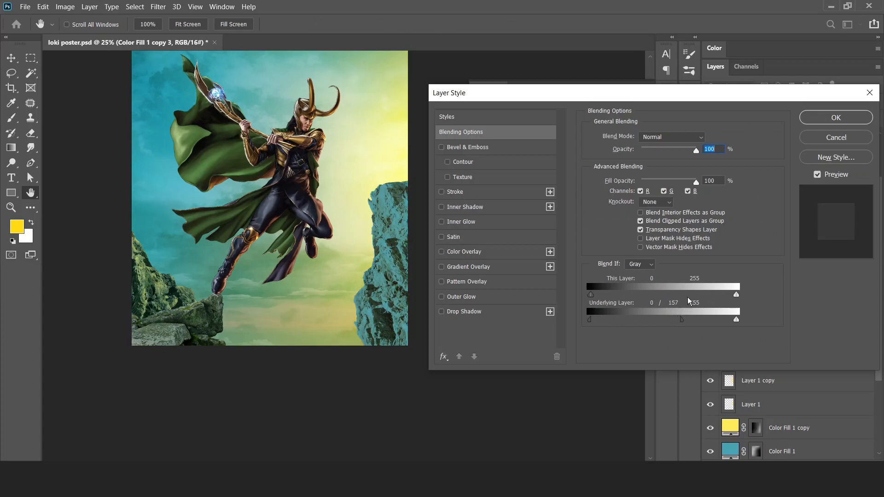
click(835, 117)
double_click(740, 286)
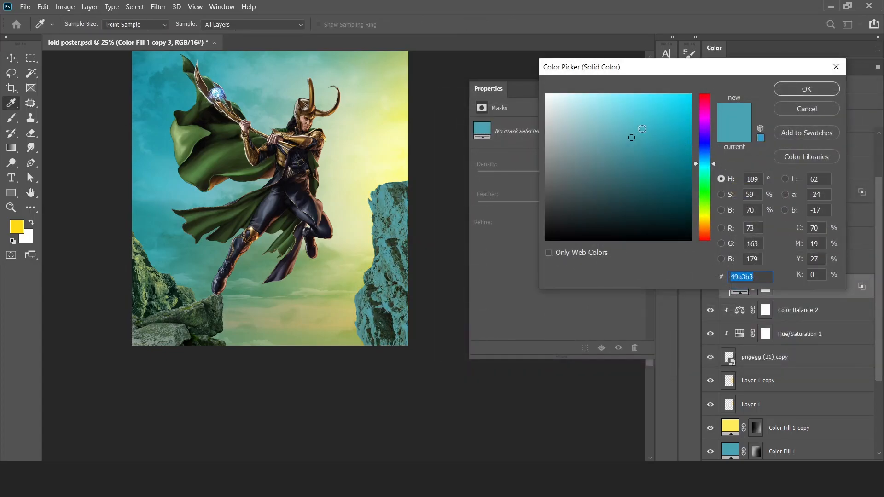
click(639, 100)
click(792, 86)
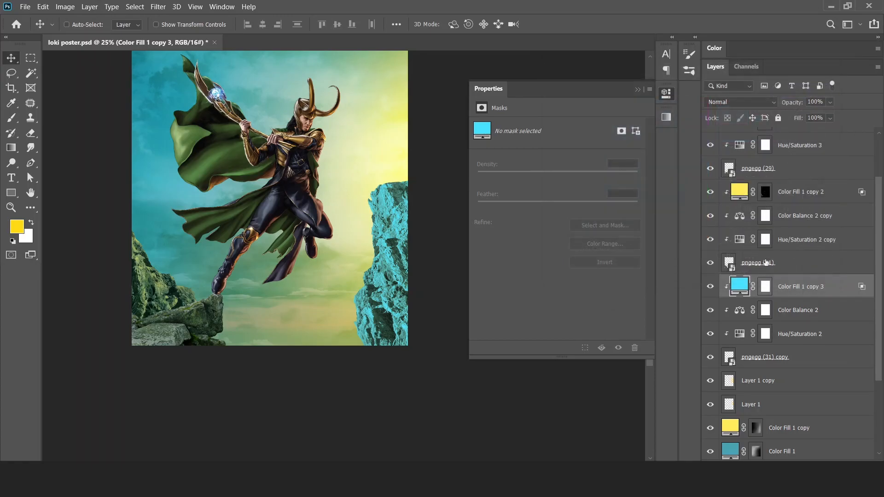
Invert the cyan fill's mask and paint white with a small soft brush to add cyan highlights along the right cliff's edges and ridges.
click(765, 287)
key(ctrl+i)
key(b)
scroll(405, 197, up, 6)
scroll(323, 198, down, 3)
mouse_move(282, 194)
mouse_down()
mouse_move(313, 264)
mouse_move(226, 245)
mouse_up()
drag(336, 285, 368, 145)
mouse_move(280, 190)
mouse_down()
mouse_move(333, 240)
mouse_move(322, 294)
mouse_up()
drag(342, 405, 329, 315)
drag(381, 242, 377, 148)
mouse_move(272, 312)
mouse_down()
mouse_move(284, 342)
mouse_move(321, 307)
mouse_up()
mouse_move(343, 394)
mouse_down()
mouse_move(341, 329)
mouse_move(293, 286)
mouse_up()
drag(355, 266, 362, 101)
drag(258, 154, 246, 196)
drag(251, 249, 297, 377)
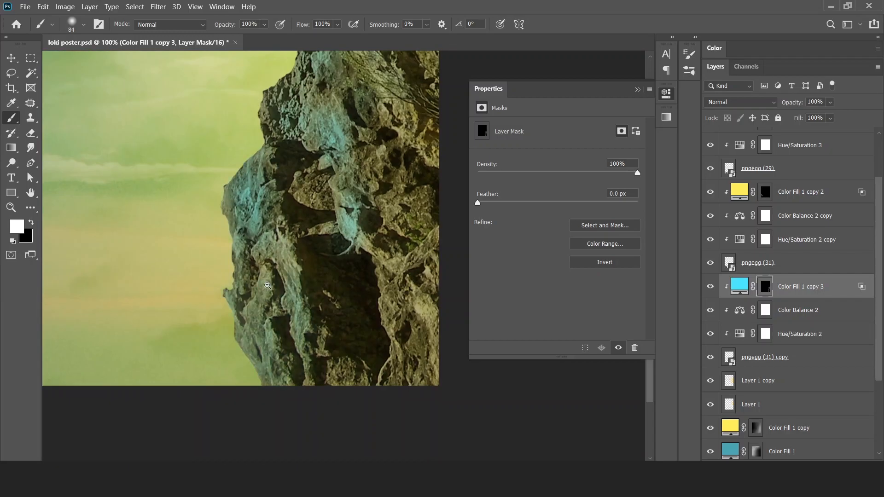
scroll(282, 291, down, 3)
drag(368, 289, 370, 351)
scroll(304, 230, down, 4)
scroll(324, 214, up, 1)
key(v)
Group both background cliffs with their clipped adjustments and toggle the group's visibility to compare.
click(801, 192)
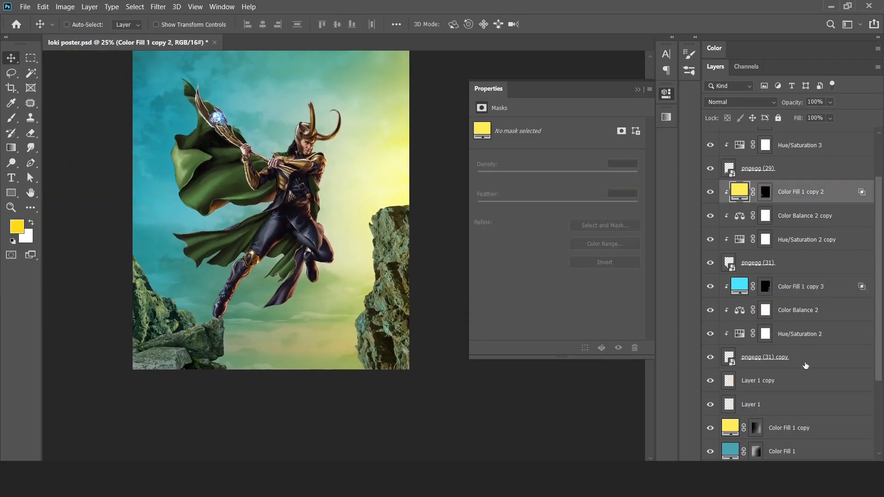
shift+click(785, 357)
key(ctrl+g)
click(710, 248)
click(710, 248)
Duplicate the yellow and teal colour fills that sit below the cliffs and place the copies directly above the cliff group.
click(811, 460)
click(777, 315)
click(783, 316)
click(788, 342)
shift+click(786, 317)
drag(786, 317, 778, 240)
Set the copied yellow fill to Normal, turn its mask black and paint yellow haze over the right cliff with a 1262 px textured brush.
click(754, 256)
click(756, 102)
click(736, 116)
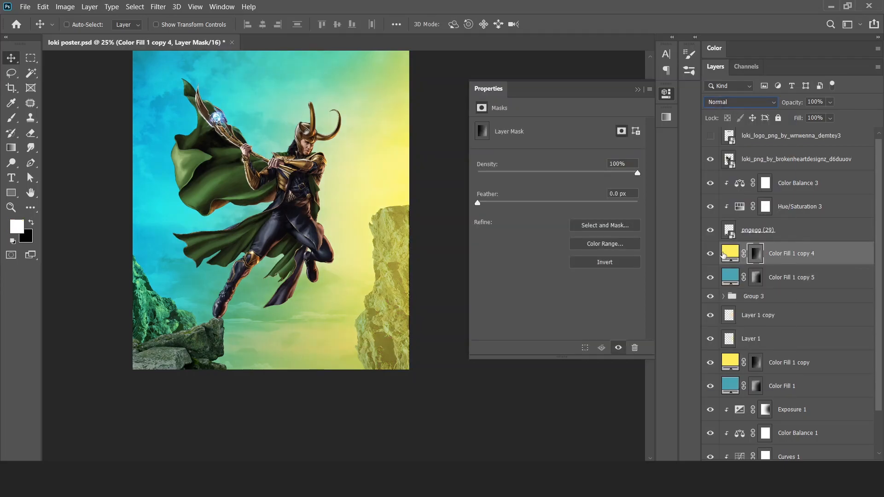
key(alt+BackSpace)
key(ctrl+i)
key(b)
alt+right_click(391, 259)
right_click(373, 251)
double_click(753, 257)
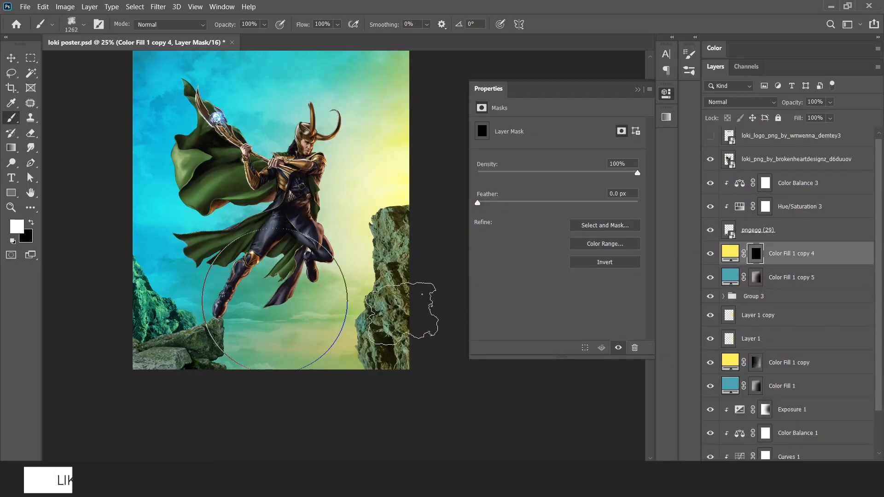
Turn the copied teal fill's mask black, set its blend mode to Normal and paint teal haze over the left cliff.
key(v)
click(746, 279)
key(ctrl+BackSpace)
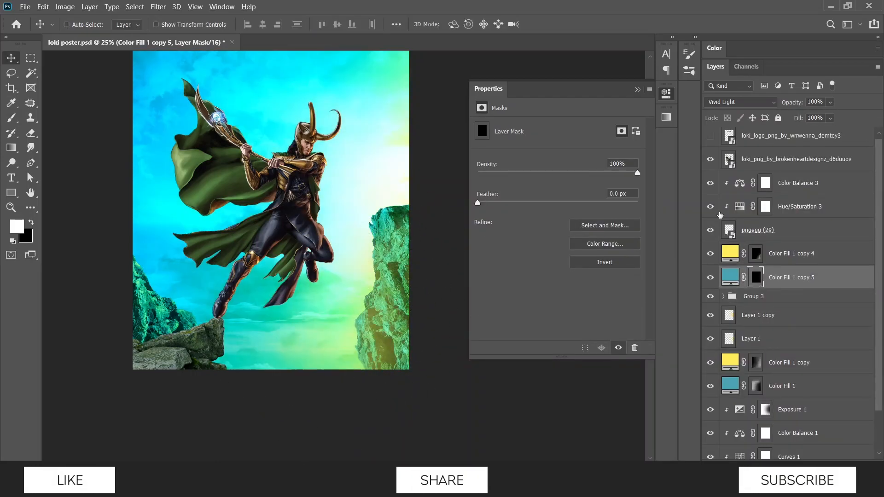
key(b)
click(168, 291)
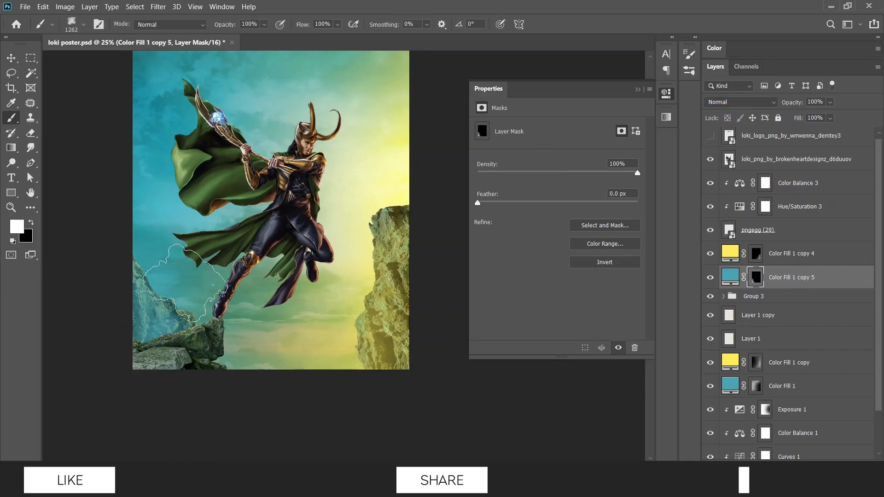
click(189, 307)
key(x)
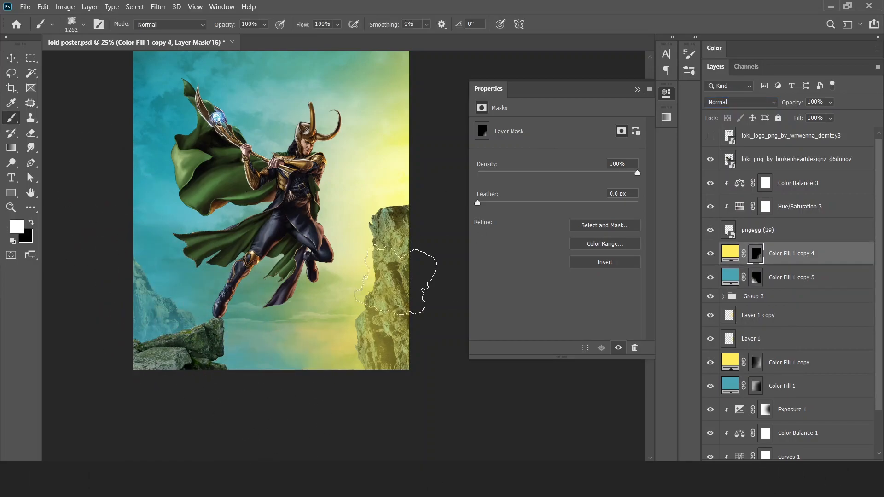
Recolour the yellow haze fill above the cliff group to a paler, less saturated yellow.
key(alt+bracketright)
key(v)
double_click(730, 253)
mouse_move(598, 111)
mouse_down()
mouse_move(588, 138)
mouse_move(597, 99)
mouse_up()
click(805, 89)
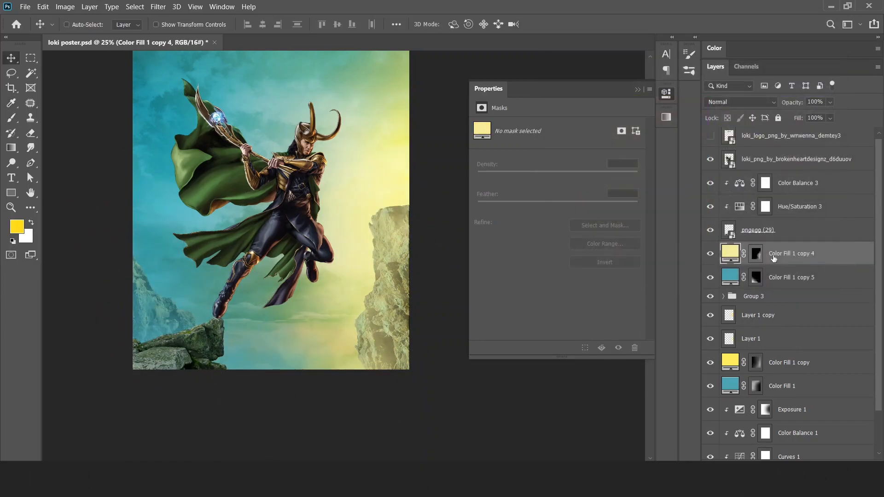
Add a clipped, colorized Hue/Saturation layer to the foreground rock with hue 51, saturation 71 and lightness +42, stacked above its Color Balance.
click(730, 277)
scroll(295, 290, down, 1)
scroll(294, 305, up, 1)
drag(294, 305, 306, 304)
click(757, 229)
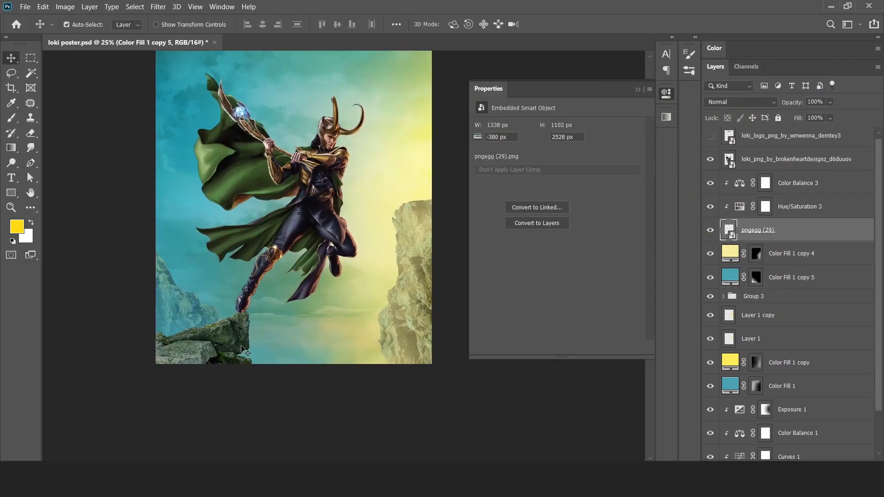
click(788, 467)
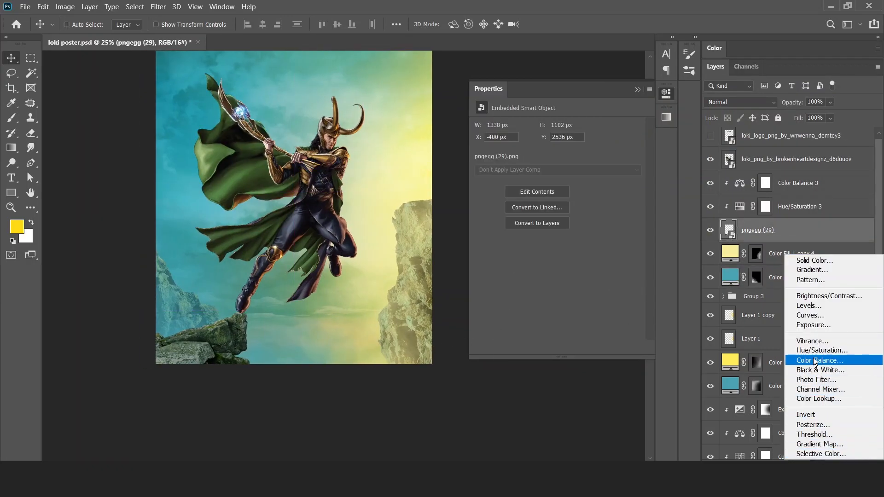
click(813, 358)
click(535, 232)
drag(518, 194, 592, 192)
drag(557, 216, 591, 214)
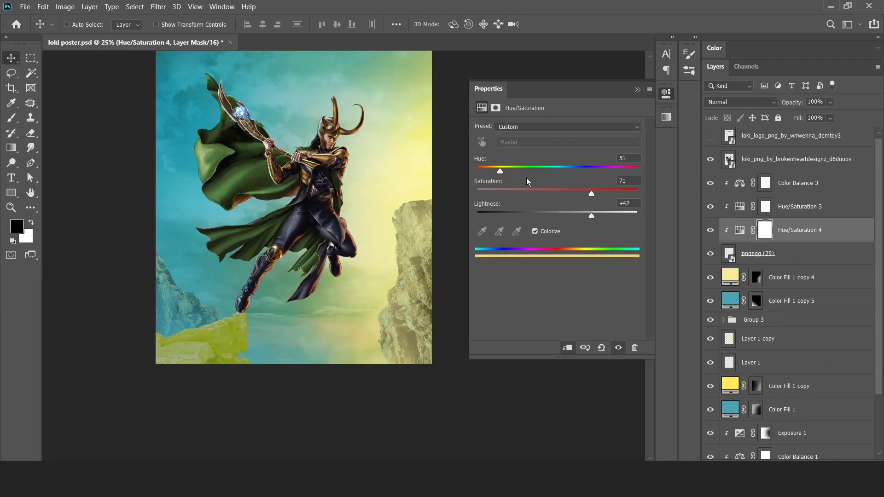
drag(765, 229, 762, 172)
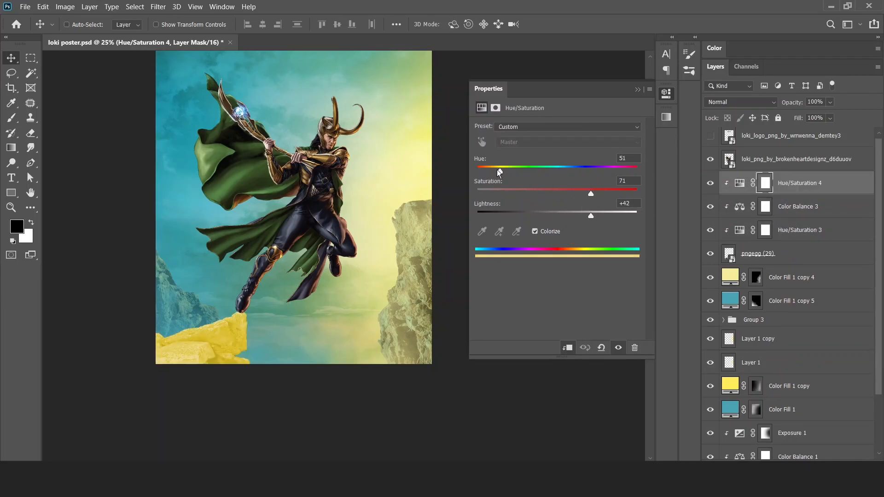
Split the colorized Hue/Saturation layer's Blend If black point for the underlying layer so the foreground rock's shadows stay dark.
click(847, 186)
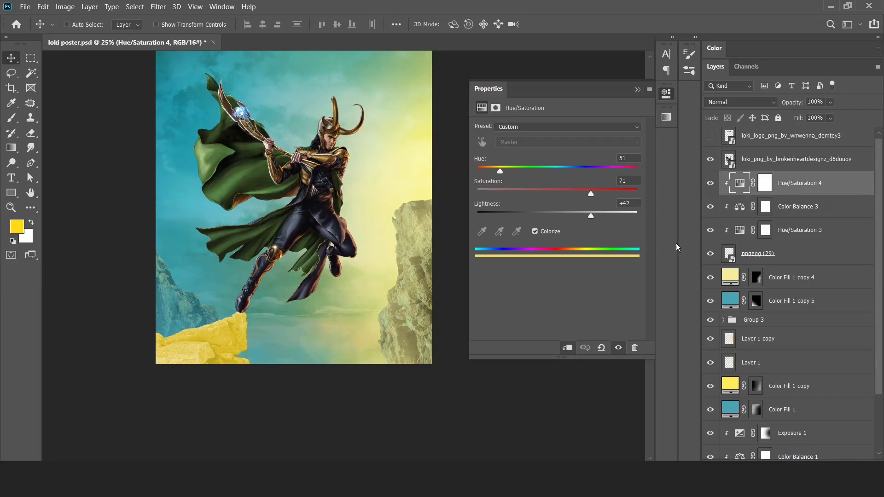
double_click(855, 190)
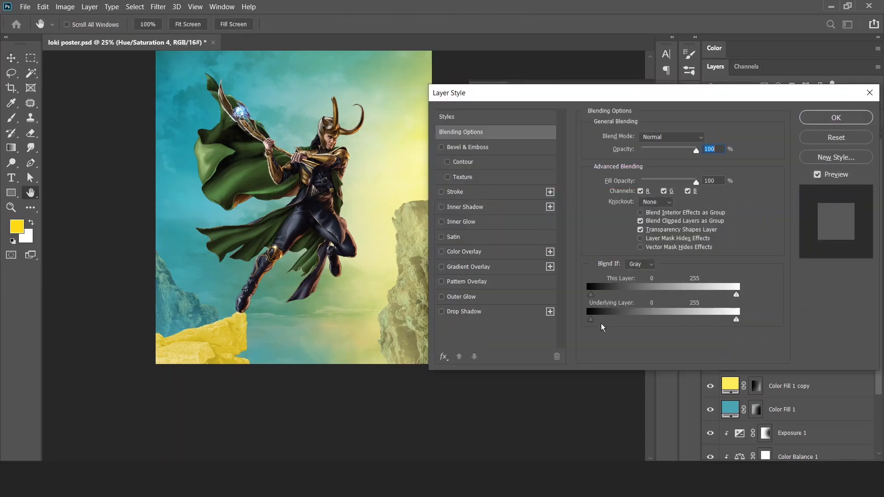
drag(605, 324, 639, 318)
key(Return)
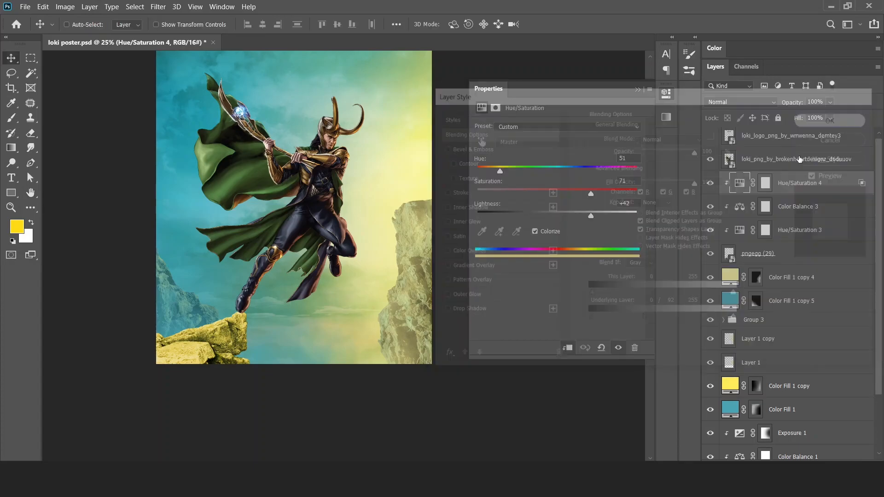
Invert the colorized layer's mask and paint yellow highlights on the foreground rock's lit edges with a soft 285 px brush, erasing excess with black.
click(768, 188)
key(ctrl+i)
key(b)
right_click(373, 233)
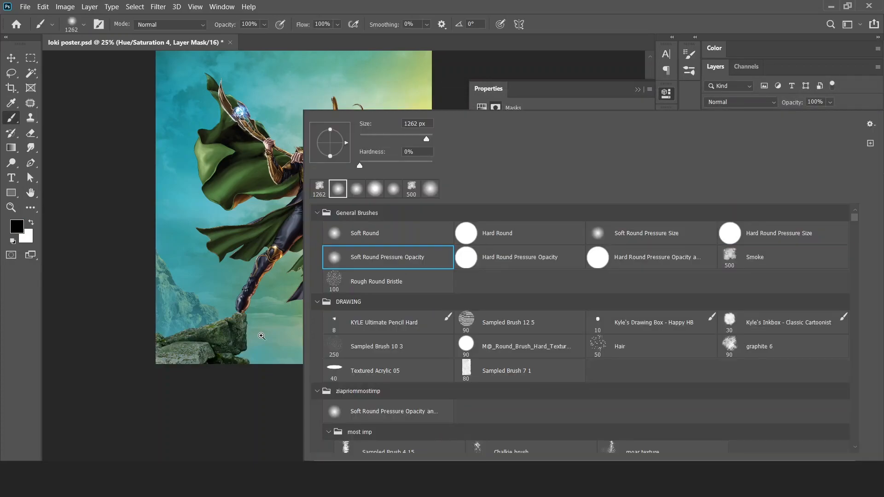
key(Return)
scroll(173, 391, up, 3)
right_click(313, 227)
alt+right_click(185, 219)
key(x)
mouse_move(133, 237)
mouse_down()
mouse_move(157, 235)
mouse_move(384, 171)
mouse_up()
key(x)
drag(216, 228, 163, 237)
key(x)
mouse_move(281, 214)
mouse_down()
mouse_move(366, 189)
mouse_move(372, 269)
mouse_up()
mouse_move(319, 216)
mouse_down()
mouse_move(332, 270)
mouse_move(363, 307)
mouse_up()
key(x)
key(x)
key(x)
key(x)
mouse_move(241, 267)
mouse_down()
mouse_move(220, 268)
mouse_move(163, 314)
mouse_move(205, 299)
mouse_up()
alt+right_click(163, 315)
key(x)
scroll(258, 245, down, 3)
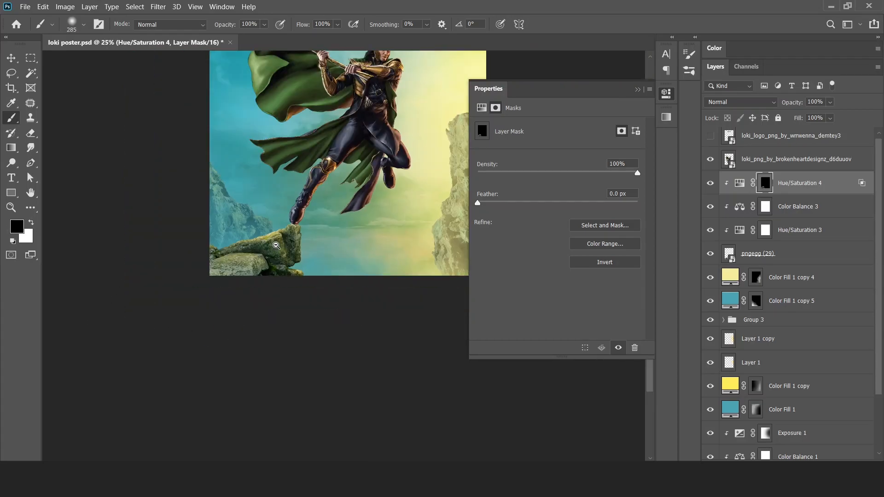
Add an Exposure layer of -1.39 clipped to the foreground rock and paint black on its mask along the rock's upper edge.
key(v)
drag(431, 160, 356, 241)
click(824, 458)
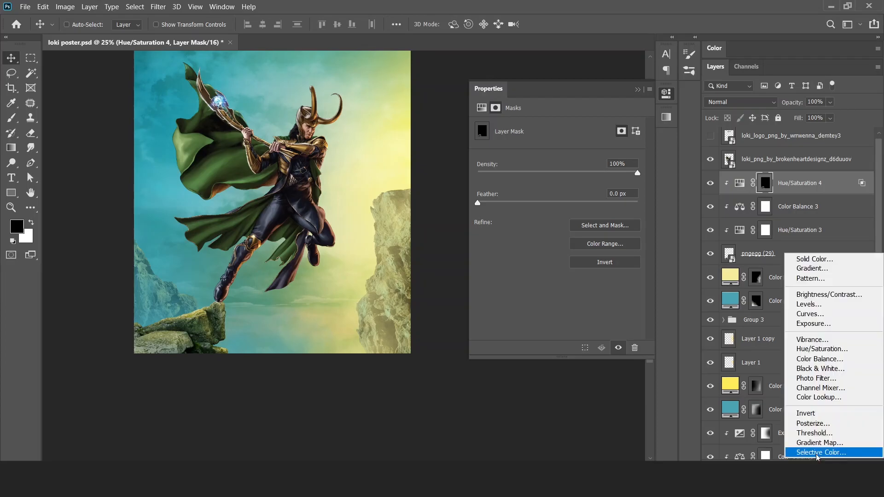
click(805, 325)
click(566, 348)
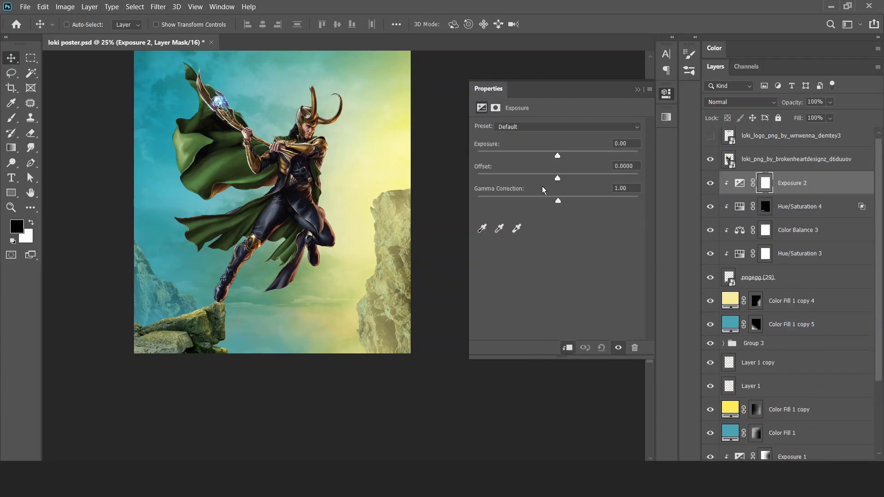
drag(552, 155, 541, 155)
key(b)
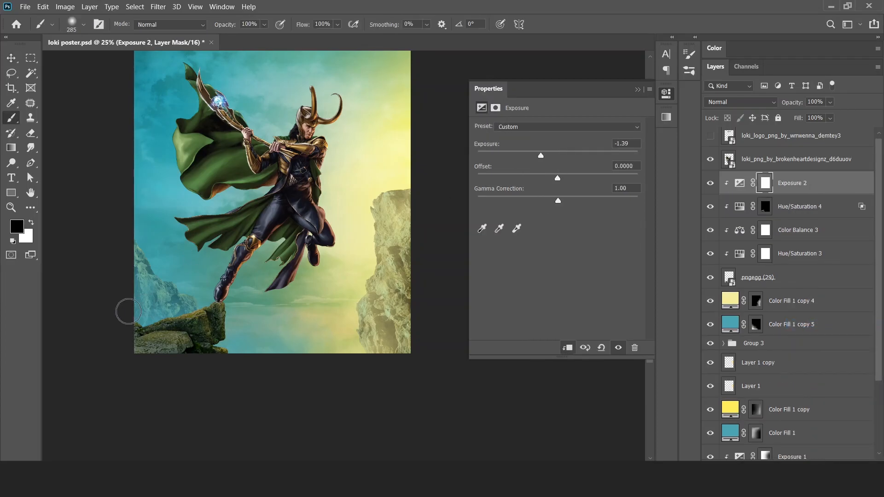
drag(133, 317, 220, 304)
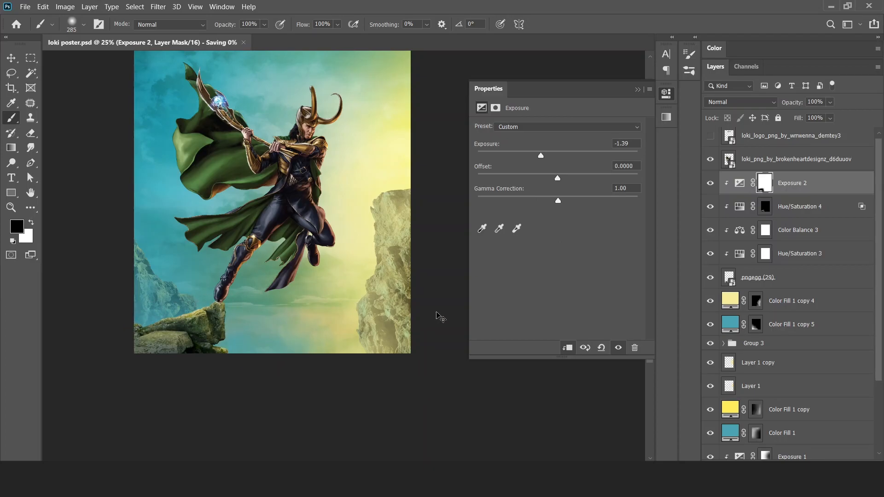
click(710, 184)
click(709, 184)
drag(315, 265, 300, 293)
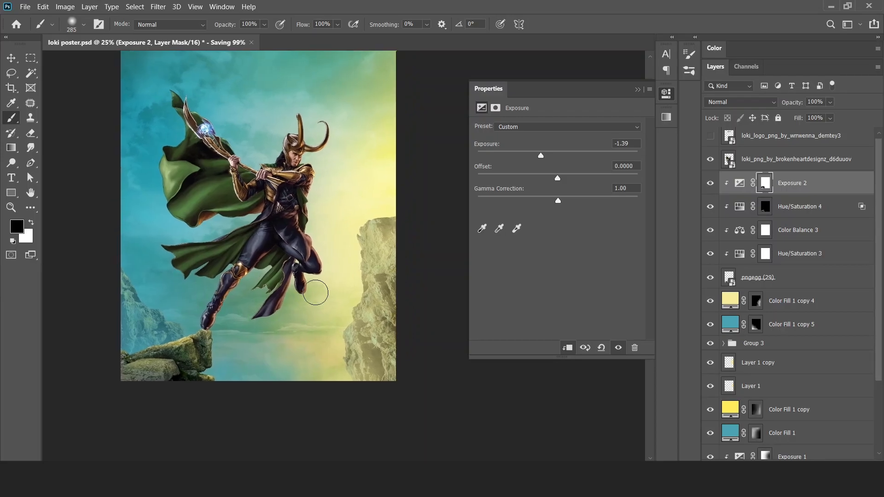
Lower the foreground rock's Exposure adjustment further to deepen its shadows.
click(740, 181)
drag(541, 156, 530, 156)
drag(326, 261, 311, 291)
Add a Hue/Saturation layer clipped to the Loki character with saturation -14 and lightness +6.
key(v)
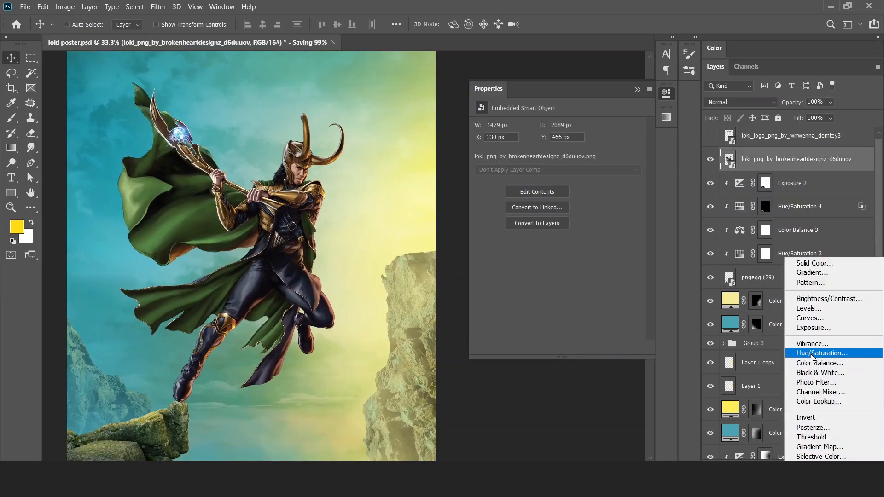
click(812, 353)
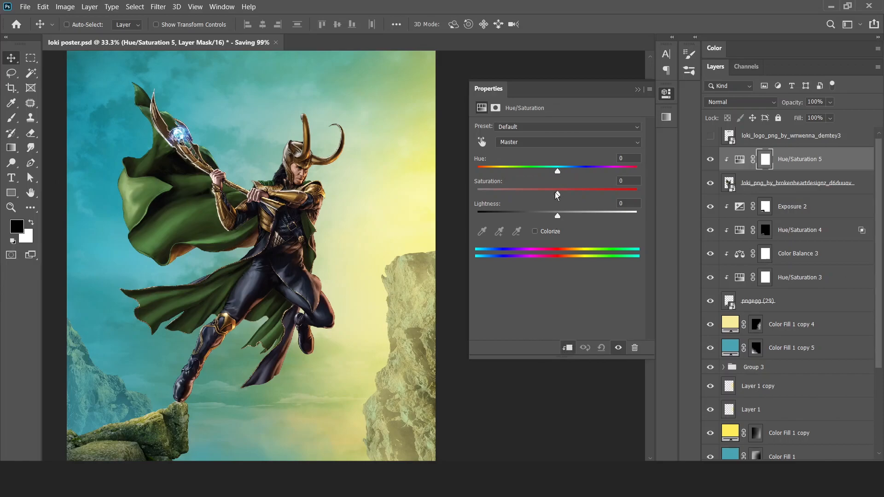
drag(557, 215, 562, 215)
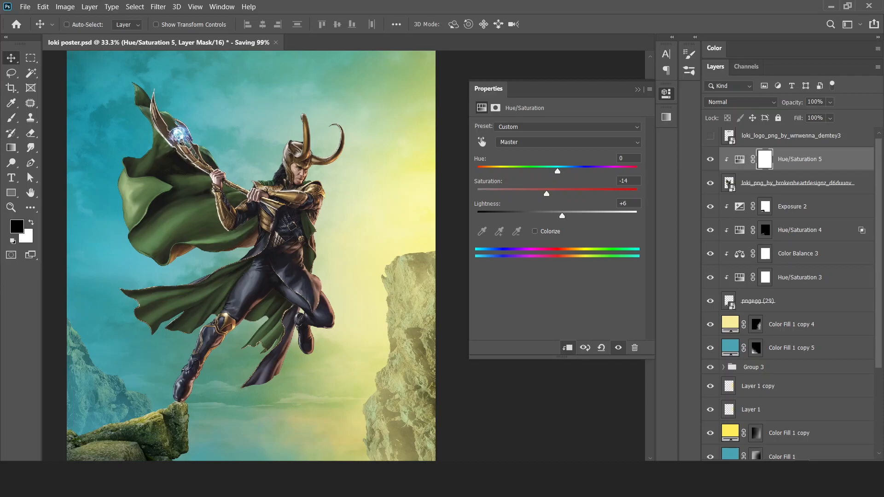
Add a Color Balance layer clipped to the Loki character with midtones cyan-red -22, magenta-green +9 and yellow-blue +21.
click(787, 465)
click(806, 366)
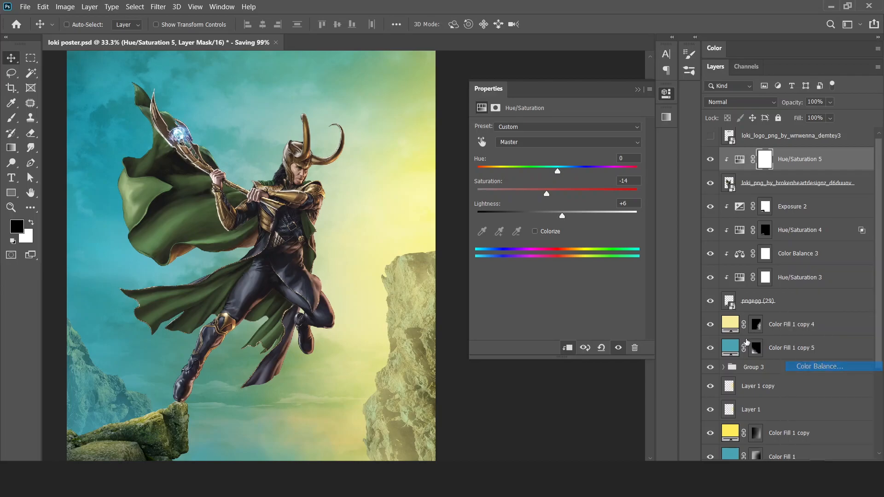
click(568, 348)
drag(544, 170, 528, 153)
drag(543, 188, 557, 189)
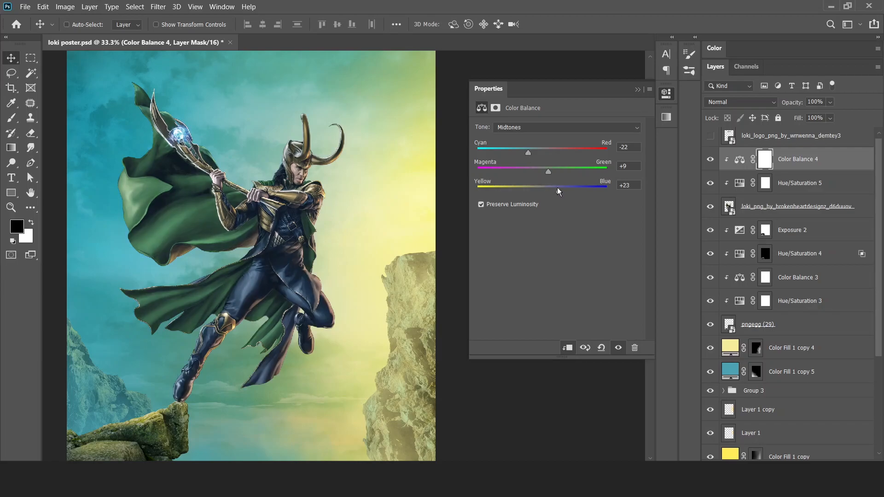
click(709, 160)
scroll(318, 282, down, 2)
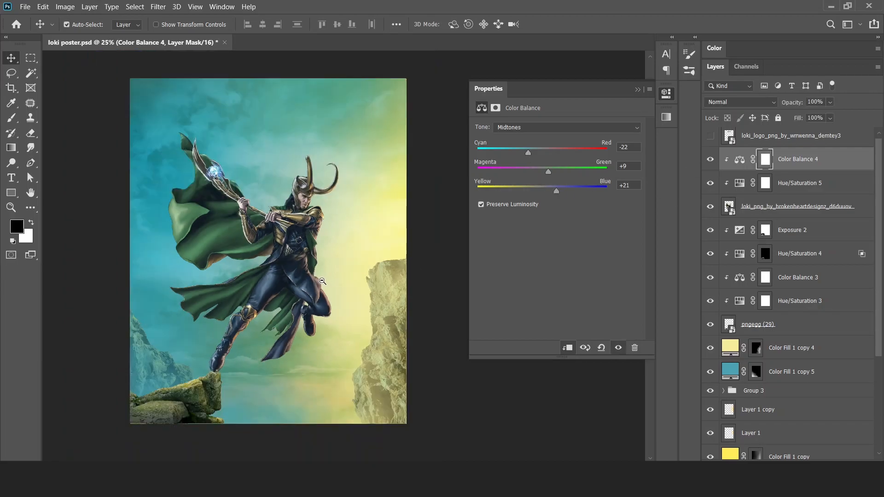
scroll(318, 269, up, 2)
drag(318, 270, 329, 264)
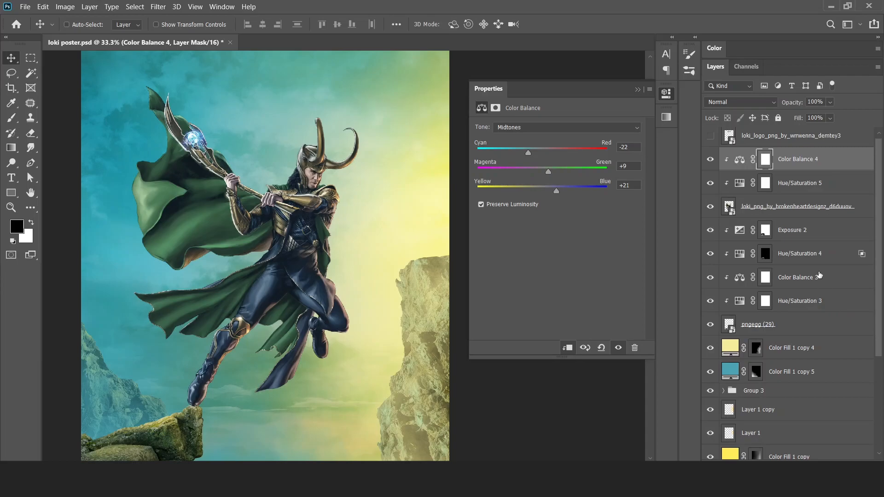
Duplicate the rock's colorized Hue/Saturation layer above the character's Color Balance, clip it to the character and fill its mask with black.
drag(789, 254, 790, 167)
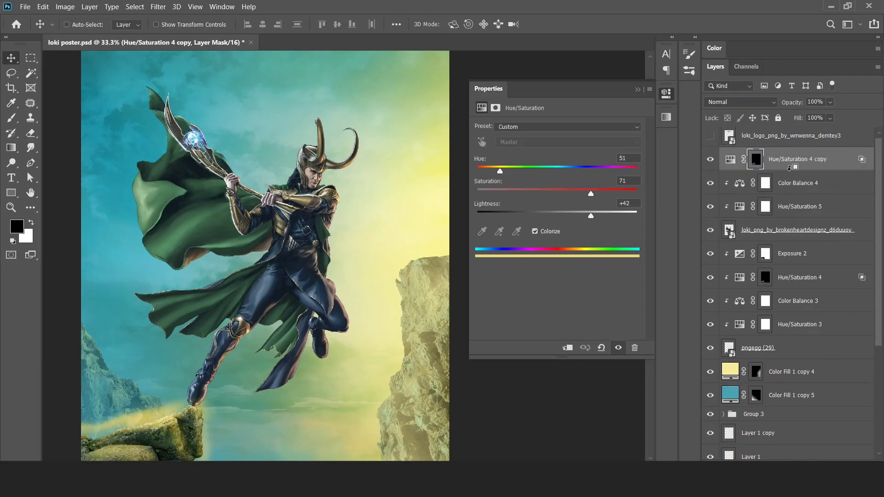
alt+click(787, 167)
click(763, 162)
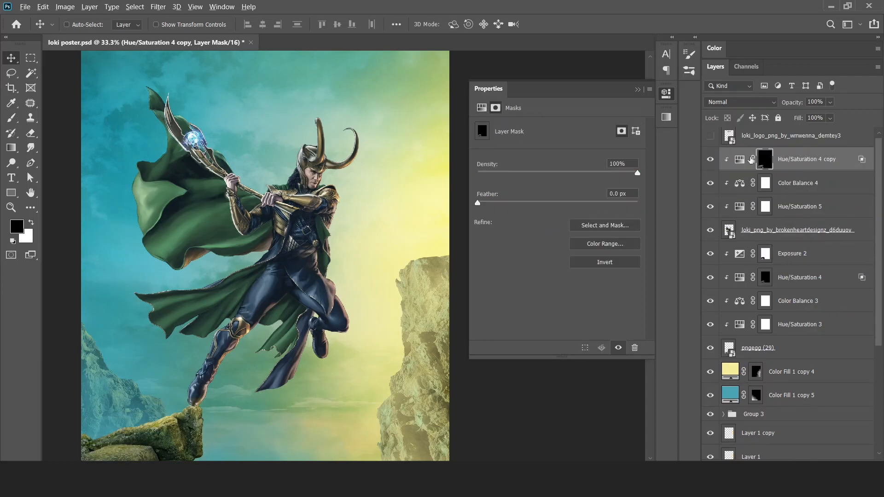
key(ctrl+BackSpace)
key(ctrl+i)
key(b)
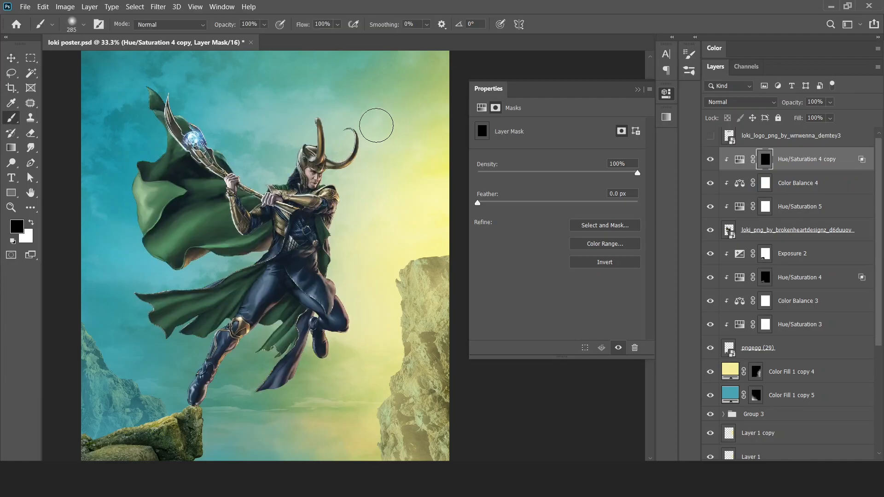
Paint white on the clipped Hue/Saturation mask to add yellow rim light to Loki's horns, helmet and face.
ctrl+drag(356, 104, 388, 145)
scroll(339, 185, down, 3)
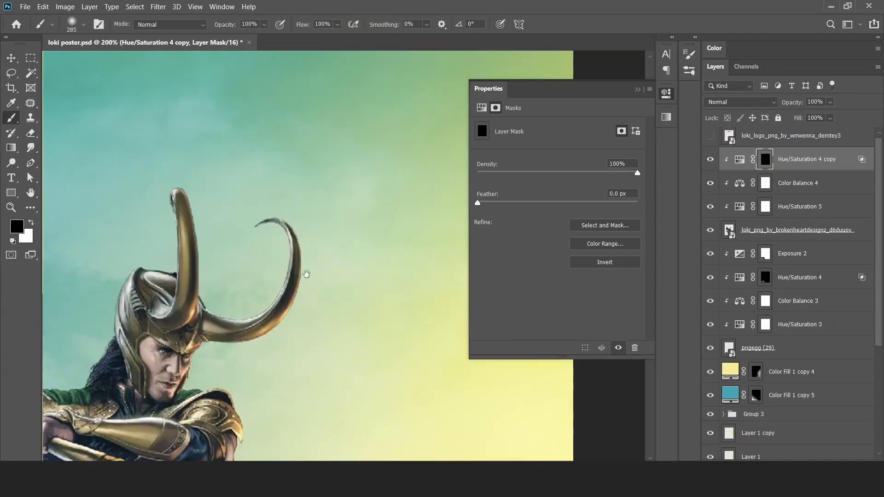
drag(308, 269, 333, 227)
alt+drag(257, 177, 186, 169)
ctrl+click(212, 205)
key(x)
mouse_move(208, 104)
mouse_down()
mouse_move(248, 214)
mouse_move(239, 318)
mouse_up()
drag(361, 173, 229, 173)
drag(272, 152, 294, 345)
drag(255, 391, 338, 268)
mouse_move(327, 260)
mouse_down()
mouse_move(379, 190)
mouse_move(314, 187)
mouse_move(204, 216)
mouse_up()
drag(205, 194, 314, 124)
drag(299, 207, 260, 294)
Continue the yellow rim light on the mask over Loki's shoulder armour and down the coat's right edge.
key(x)
mouse_move(285, 265)
alt+mouse_down()
mouse_move(272, 265)
mouse_move(246, 314)
alt+mouse_up()
drag(271, 308, 346, 308)
drag(483, 458, 449, 289)
mouse_move(333, 268)
alt+mouse_down()
mouse_move(358, 268)
mouse_move(304, 326)
alt+mouse_up()
drag(271, 200, 254, 179)
alt+drag(320, 262, 307, 261)
drag(315, 314, 348, 183)
key(x)
key(x)
drag(304, 298, 311, 412)
drag(311, 412, 336, 255)
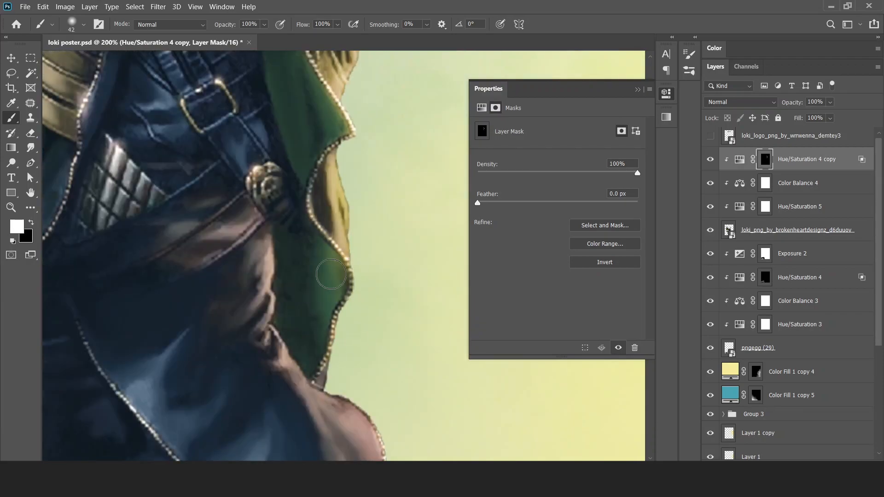
drag(332, 349, 346, 234)
drag(382, 330, 297, 169)
Paint yellow light on the mask along the coat's lower front flap and the raised thigh with a larger soft brush.
key(x)
key(x)
drag(351, 298, 381, 442)
key(ctrl+minus)
alt+drag(368, 275, 375, 274)
drag(368, 299, 378, 391)
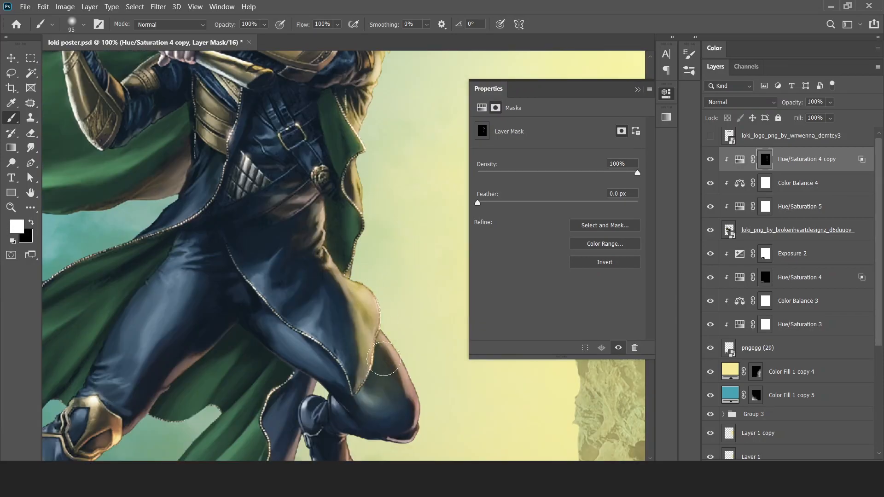
drag(394, 324, 393, 228)
Refine the yellow rim light around the bent knee with a small brush, masking back the excess in black.
alt+drag(394, 273, 377, 274)
mouse_move(386, 312)
ctrl+mouse_down()
mouse_move(413, 312)
mouse_move(349, 312)
ctrl+mouse_up()
drag(333, 256, 295, 240)
key(x)
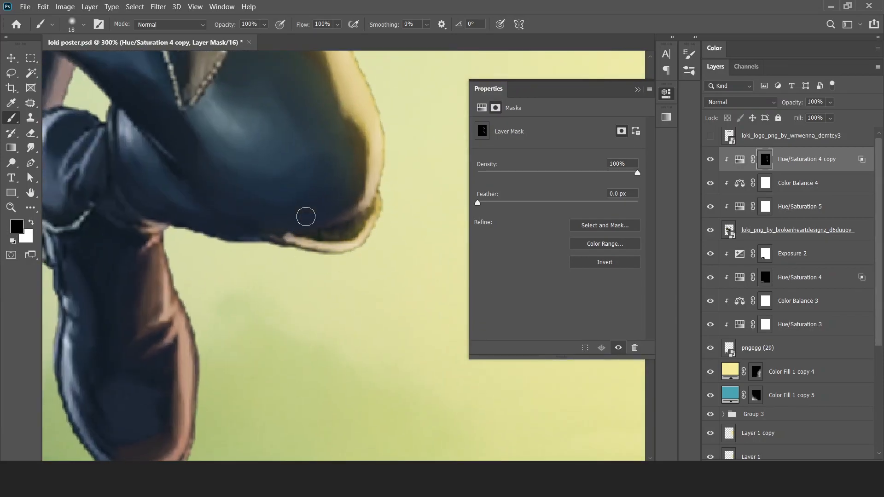
key(x)
Paint yellow rim light on the mask along the right side of Loki's rear boot.
drag(157, 251, 188, 359)
drag(192, 324, 280, 215)
ctrl+drag(297, 288, 237, 288)
alt+drag(229, 347, 256, 347)
ctrl+drag(230, 347, 262, 347)
mouse_move(235, 338)
mouse_down()
mouse_move(293, 261)
mouse_move(256, 371)
mouse_up()
mouse_move(261, 346)
mouse_down()
mouse_move(276, 266)
mouse_move(223, 386)
mouse_up()
Paint yellow rim light along the front leg, boot and hanging coat tail, and compare the character without the effect.
ctrl+drag(330, 219, 294, 218)
mouse_move(94, 377)
mouse_down()
mouse_move(200, 229)
mouse_move(186, 228)
mouse_up()
drag(176, 251, 238, 225)
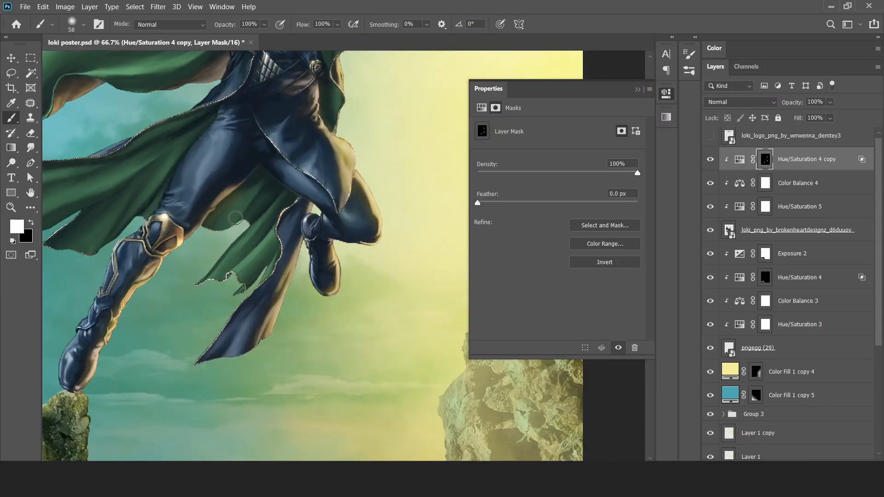
ctrl+drag(63, 250, 115, 250)
alt+drag(223, 249, 191, 250)
drag(180, 260, 231, 213)
ctrl+drag(295, 207, 221, 207)
drag(371, 175, 319, 244)
ctrl+click(319, 245)
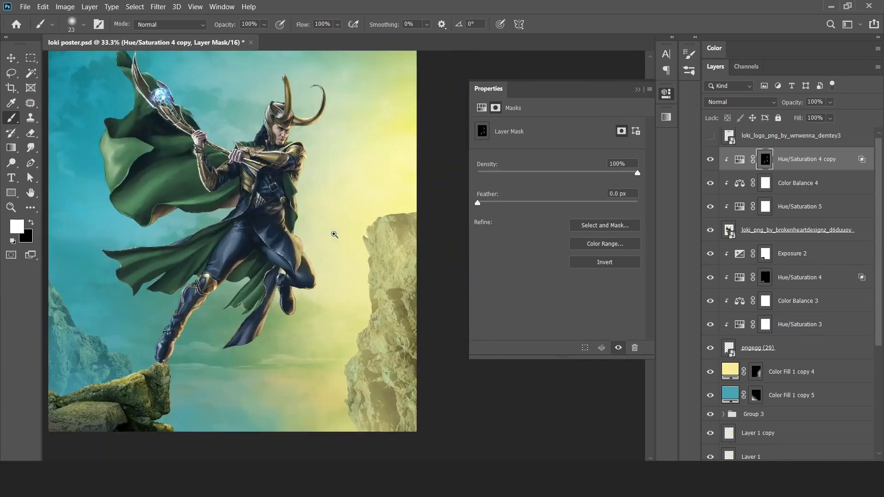
click(710, 159)
click(709, 159)
Duplicate the yellow rim-light layer beneath itself, set the copy to Overlay and feather its mask by 8.6 px.
key(v)
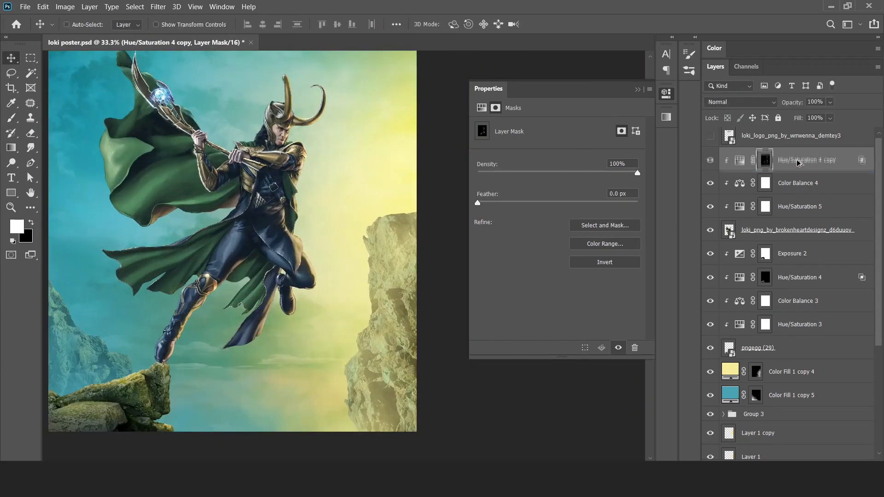
alt+drag(797, 159, 790, 173)
click(759, 106)
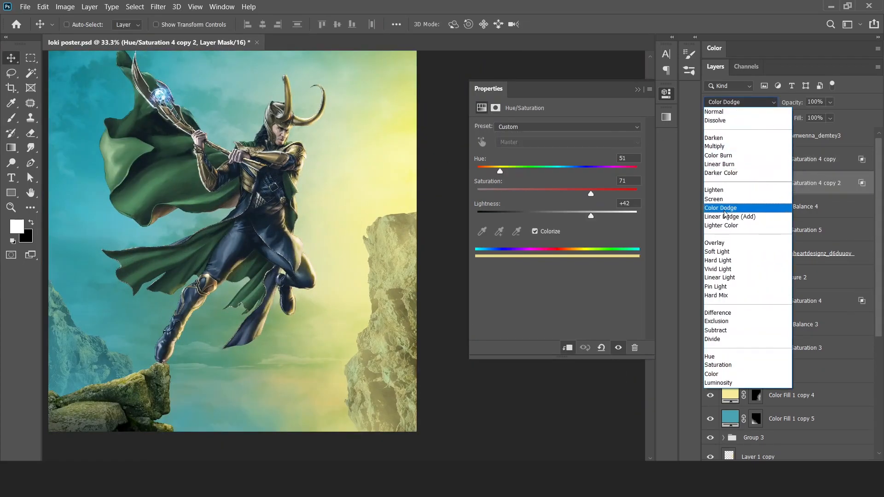
click(722, 242)
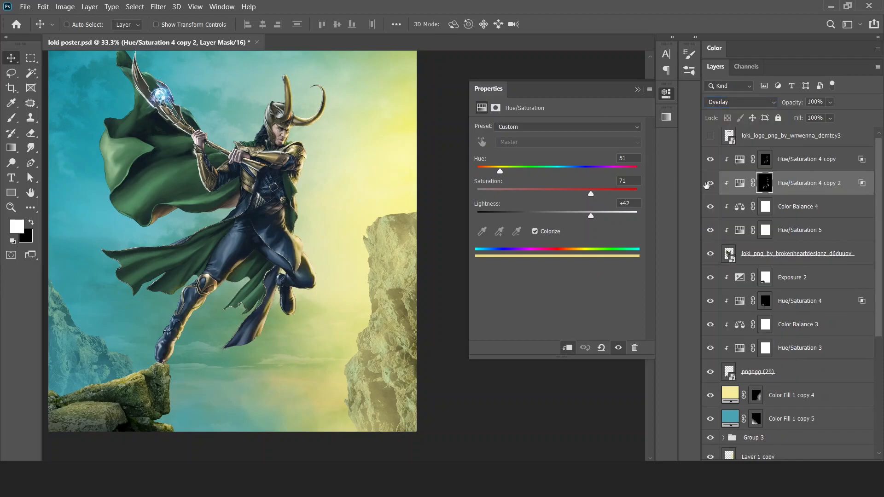
click(766, 183)
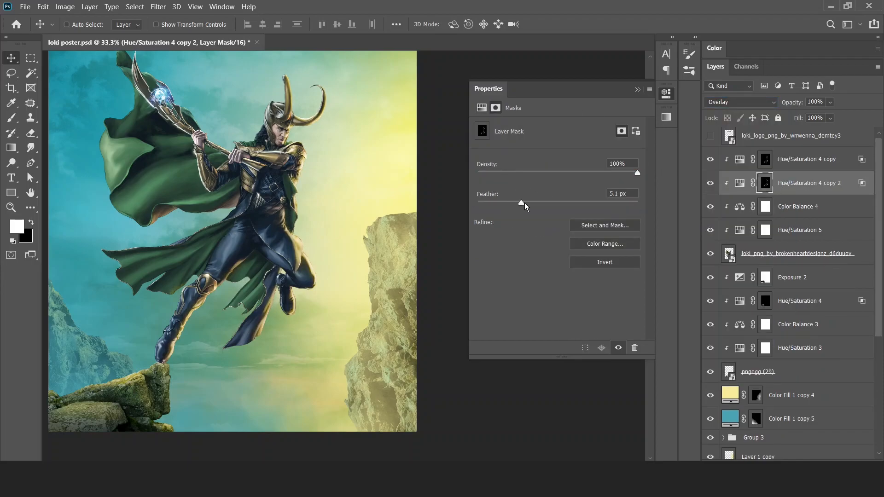
Compare the character with and without the feathered Overlay highlight, examining it up close and as a whole.
click(710, 183)
click(710, 183)
click(710, 183)
click(710, 183)
key(ctrl+space)
ctrl+click(321, 203)
ctrl+click(321, 203)
drag(291, 211, 363, 247)
alt+click(369, 229)
alt+click(369, 229)
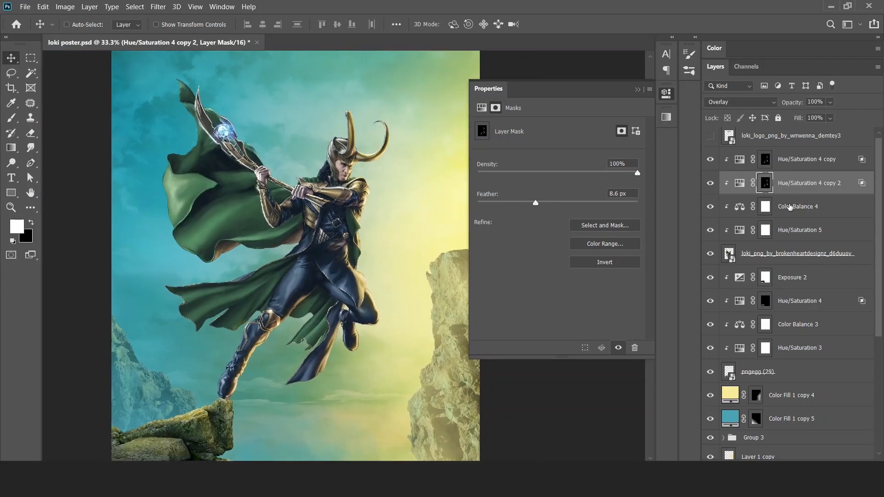
Duplicate the yellow rim-light layer above the original and invert its mask.
mouse_move(794, 161)
alt+mouse_down()
mouse_move(808, 154)
mouse_move(783, 172)
alt+mouse_up()
key(ctrl+z)
alt+click(783, 171)
click(760, 161)
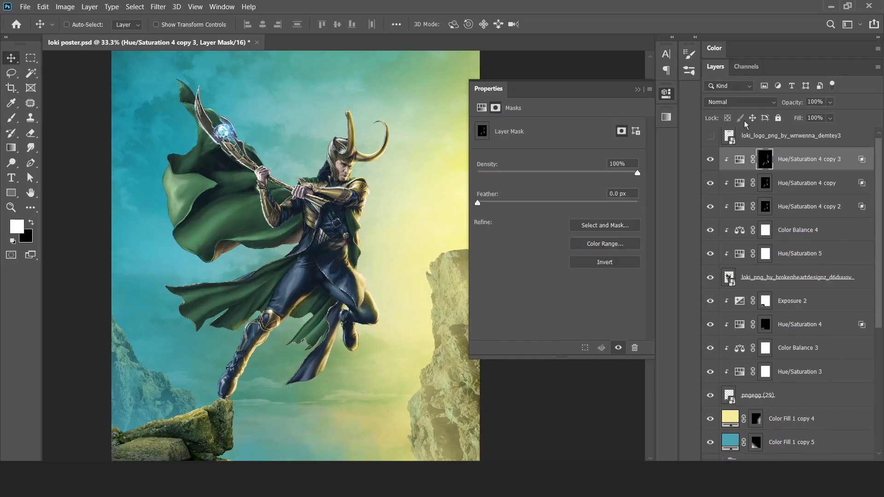
key(ctrl+i)
Recolour the new rim-light layer with hue 194 and lightness +55, and invert its mask to black.
click(739, 159)
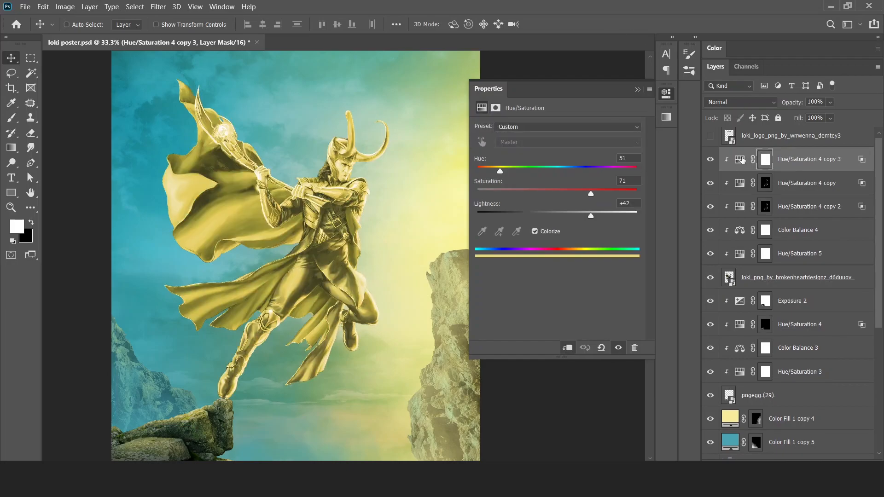
drag(549, 168, 564, 169)
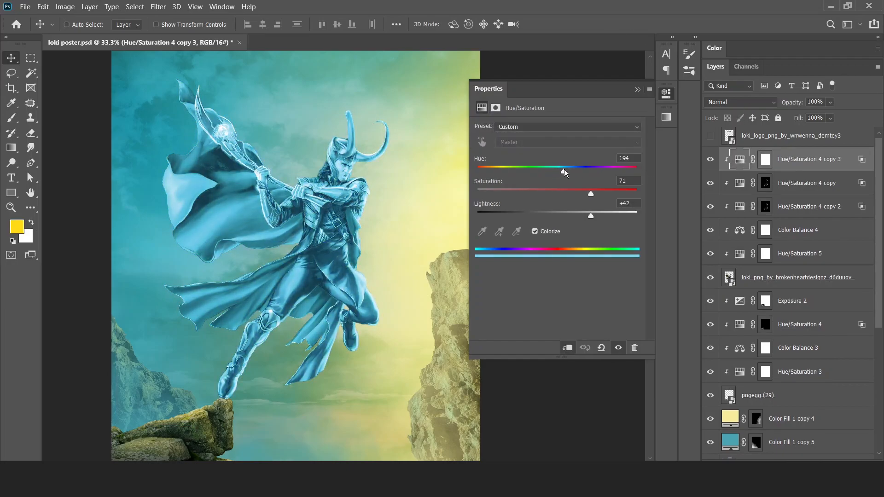
drag(585, 210, 609, 213)
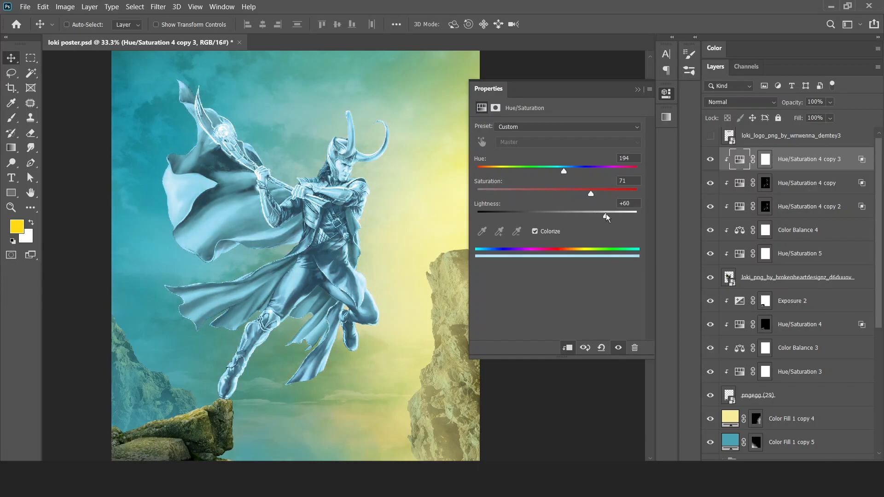
click(767, 160)
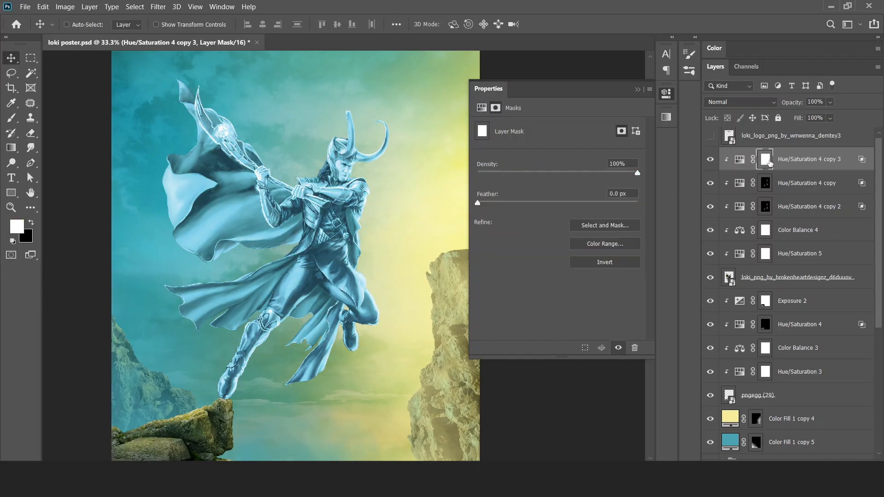
key(ctrl+i)
Paint white on the blue rim-light mask along the left side of Loki's helmet with a small soft brush.
key(b)
drag(363, 116, 416, 129)
key(x)
mouse_move(152, 217)
mouse_down()
mouse_move(288, 199)
mouse_move(221, 235)
mouse_up()
key(x)
key(bracketright)
key(bracketright)
key(bracketright)
key(bracketright)
key(bracketright)
drag(252, 173, 220, 178)
drag(262, 214, 230, 262)
drag(221, 230, 220, 324)
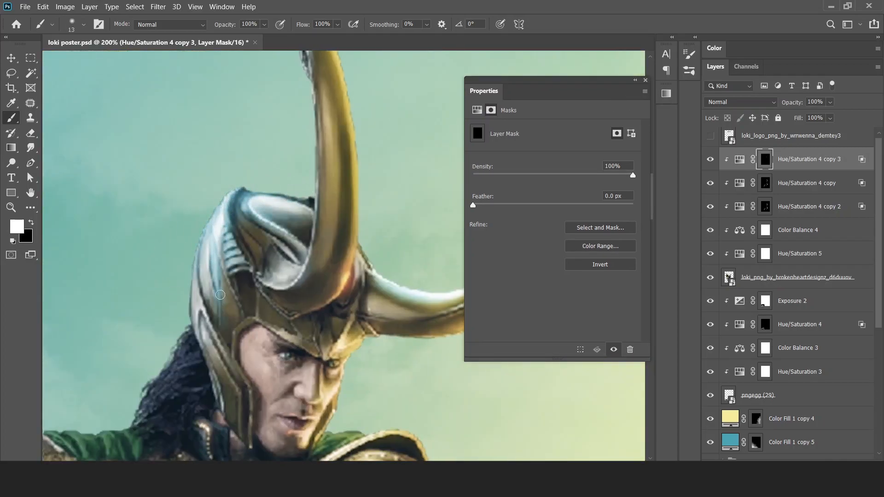
Turn on pen pressure for brush size and paint finer blue highlights on the helmet's edges and curved details.
key(x)
key(x)
key(x)
right_click(304, 110)
key(Escape)
key(x)
drag(213, 223, 240, 376)
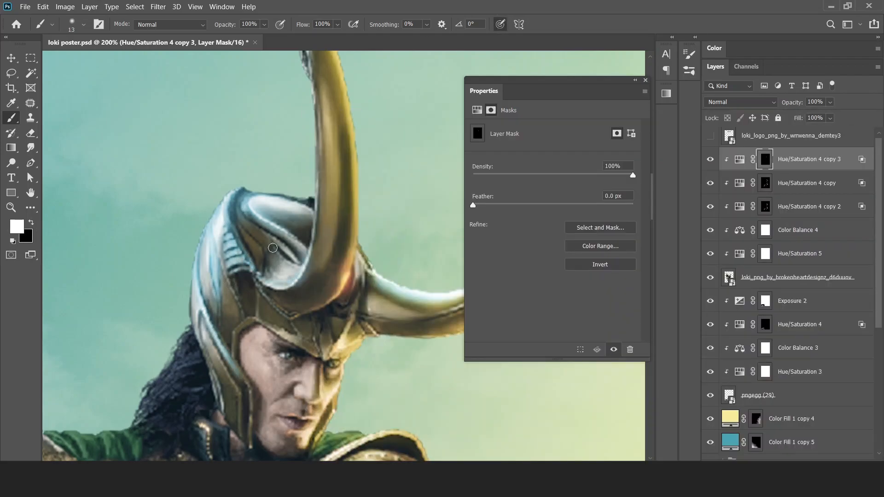
drag(274, 234, 256, 268)
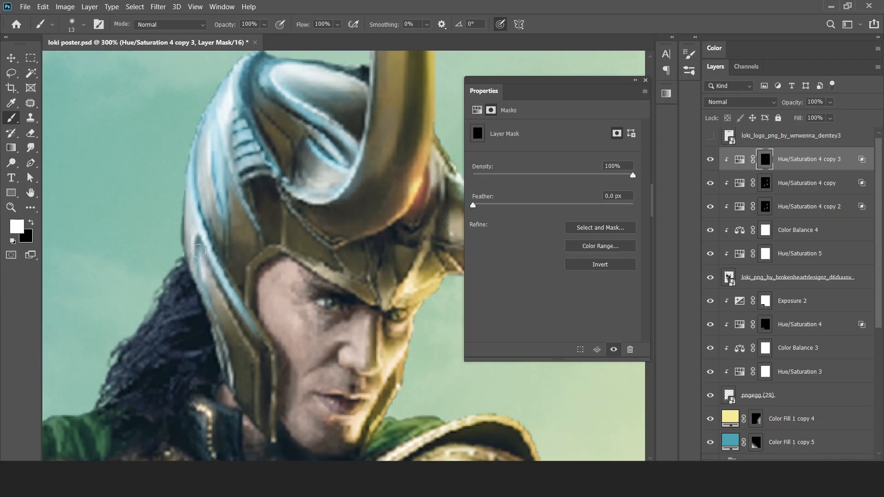
Paint blue rim light on the mask over Loki's hair and the green collar on the left shoulder.
click(500, 24)
drag(184, 262, 159, 322)
key(ctrl+minus)
drag(272, 207, 239, 260)
drag(258, 226, 197, 290)
drag(202, 281, 92, 299)
mouse_move(230, 258)
mouse_down()
mouse_move(309, 205)
mouse_move(301, 235)
mouse_move(242, 235)
mouse_move(283, 239)
mouse_up()
click(499, 23)
ctrl+click(269, 233)
mouse_move(289, 233)
mouse_down()
mouse_move(275, 233)
mouse_move(300, 234)
mouse_up()
Paint blue highlights on the sleeve and the fingers of Loki's front hand, switching mask colours to refine them.
mouse_move(204, 240)
mouse_down()
mouse_move(221, 241)
mouse_move(168, 260)
mouse_up()
key(ctrl+minus)
ctrl+click(207, 239)
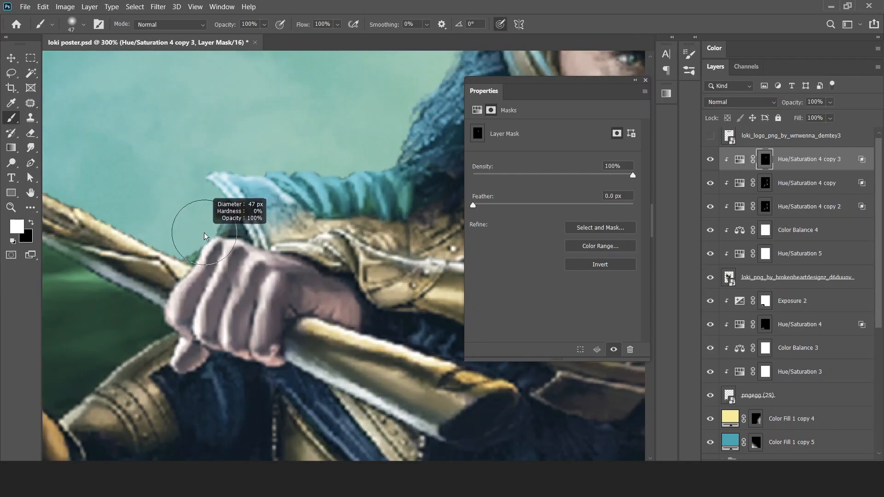
mouse_move(236, 244)
mouse_down()
mouse_move(183, 292)
mouse_move(239, 249)
mouse_move(223, 259)
mouse_up()
key(x)
mouse_move(187, 288)
mouse_down()
mouse_move(165, 327)
mouse_move(176, 320)
mouse_up()
key(x)
key(x)
mouse_move(225, 345)
mouse_down()
mouse_move(228, 310)
mouse_move(264, 282)
mouse_move(261, 353)
mouse_up()
Continue painting blue highlights on the mask over the raised arm, rear hand and staff.
alt+click(279, 271)
mouse_move(283, 263)
mouse_down()
mouse_move(211, 207)
mouse_move(184, 207)
mouse_up()
drag(254, 303, 368, 216)
drag(286, 336, 398, 235)
mouse_move(313, 327)
mouse_down()
mouse_move(383, 278)
mouse_move(432, 271)
mouse_up()
scroll(373, 324, down, 2)
key(x)
key(x)
key(x)
mouse_move(391, 306)
mouse_down()
mouse_move(371, 328)
mouse_move(419, 308)
mouse_up()
key(x)
drag(344, 341, 318, 383)
Paint blue rim light along the scepter blade and the upper folds of the cape around it.
key(x)
scroll(349, 344, down, 4)
key(x)
scroll(396, 369, up, 3)
drag(260, 247, 386, 314)
scroll(387, 317, down, 2)
drag(195, 187, 308, 212)
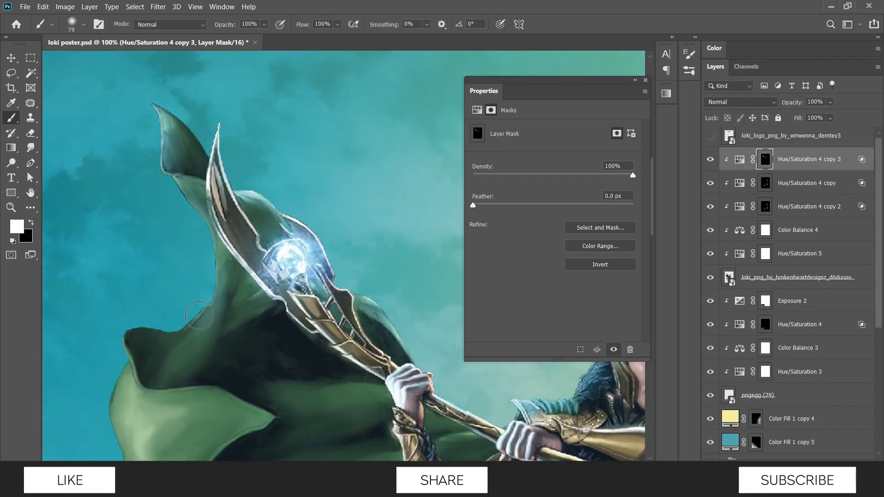
Brush broad, soft blue light onto the left edges of the green cape with a larger brush.
scroll(193, 307, down, 4)
drag(193, 322, 178, 385)
scroll(221, 378, down, 3)
key(x)
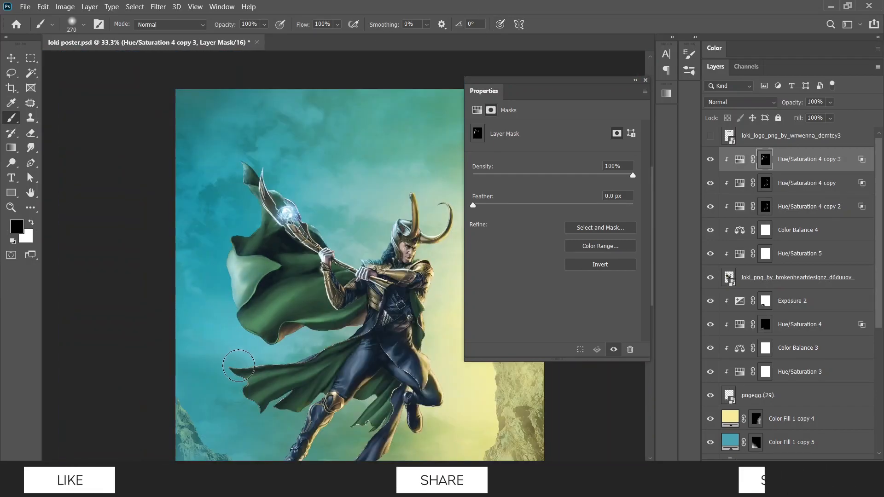
Paint blue rim light along the upper edge of the flowing coat tail and the left side of the front boot.
key(x)
scroll(322, 175, up, 15)
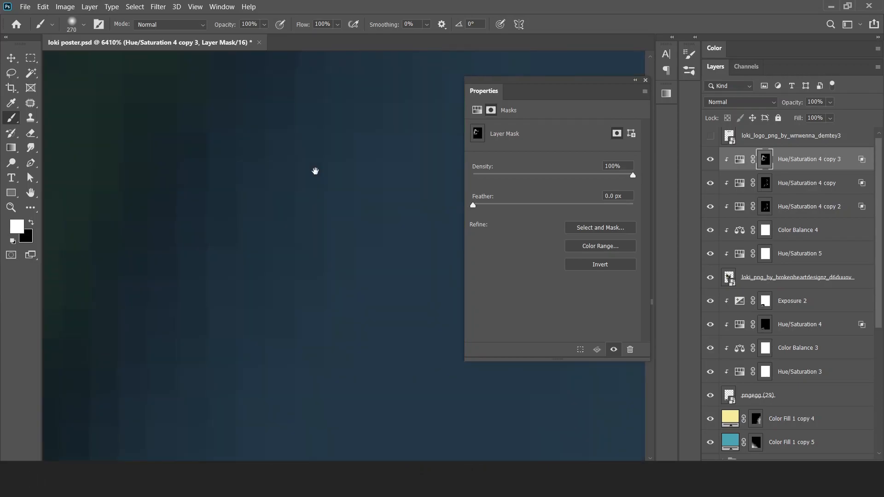
scroll(323, 175, down, 15)
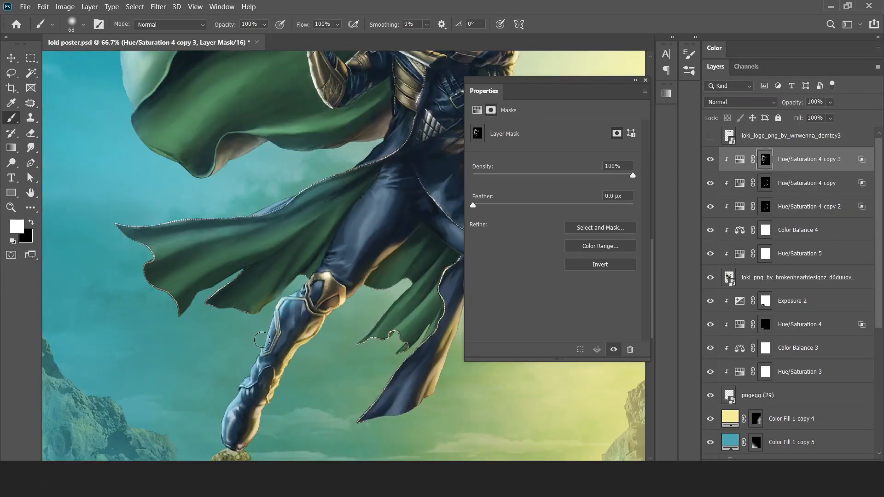
scroll(278, 336, right, 3)
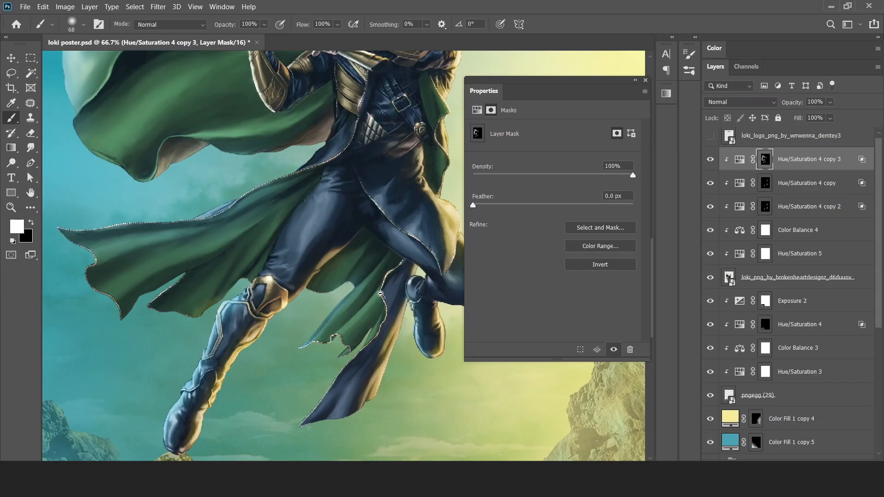
scroll(383, 298, down, 2)
Duplicate the blue rim-light layer beneath itself, set the copy to Overlay, feather its mask by 7.9 px and inspect the effect.
key(v)
drag(801, 159, 800, 172)
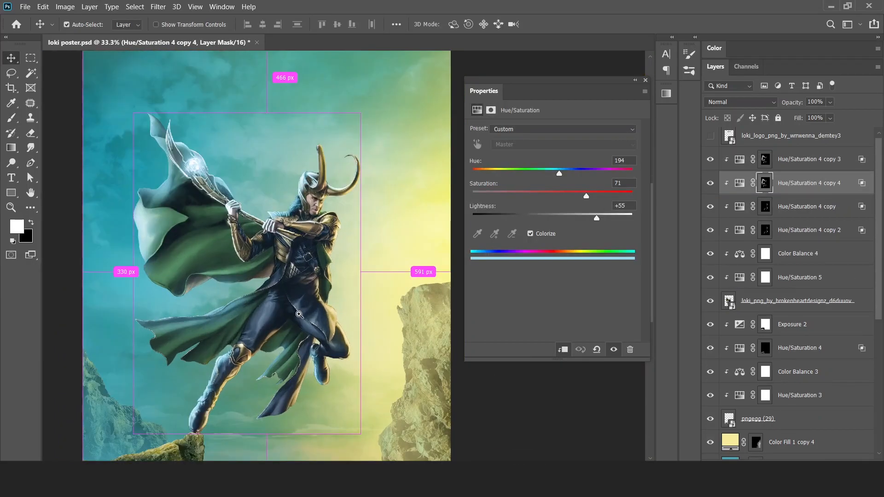
click(740, 102)
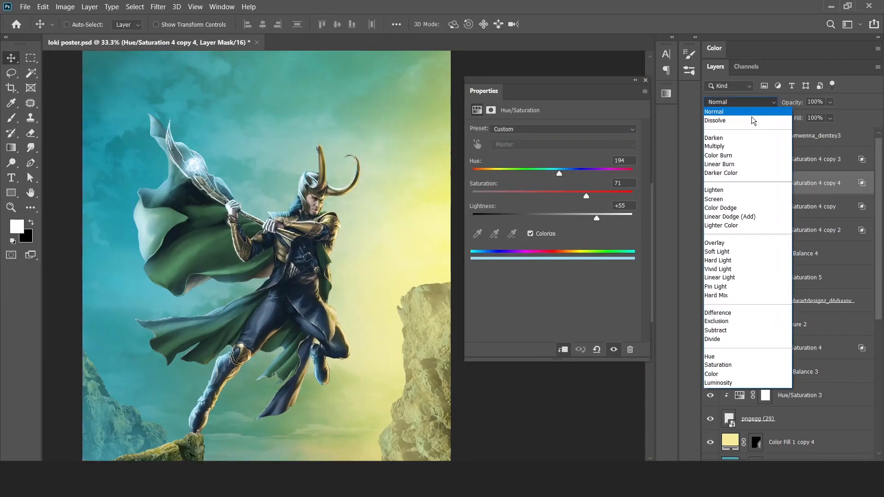
click(718, 242)
click(769, 183)
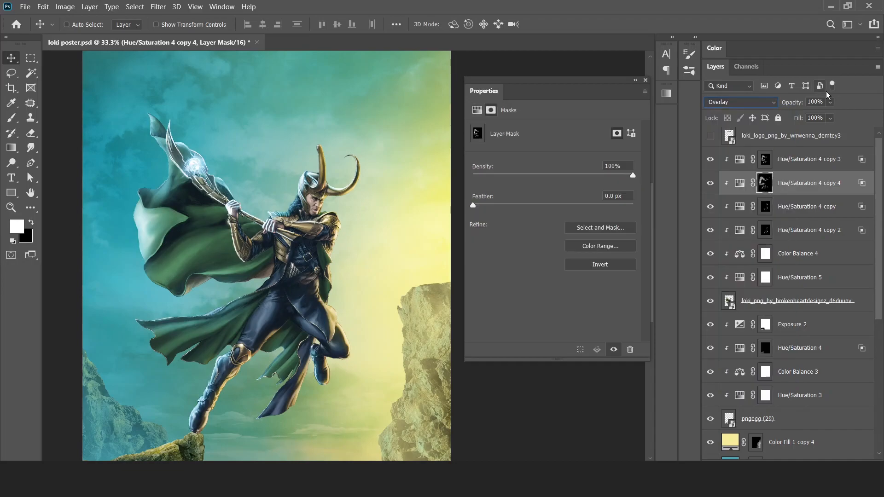
drag(509, 205, 527, 206)
click(711, 185)
click(711, 185)
click(367, 262)
click(326, 243)
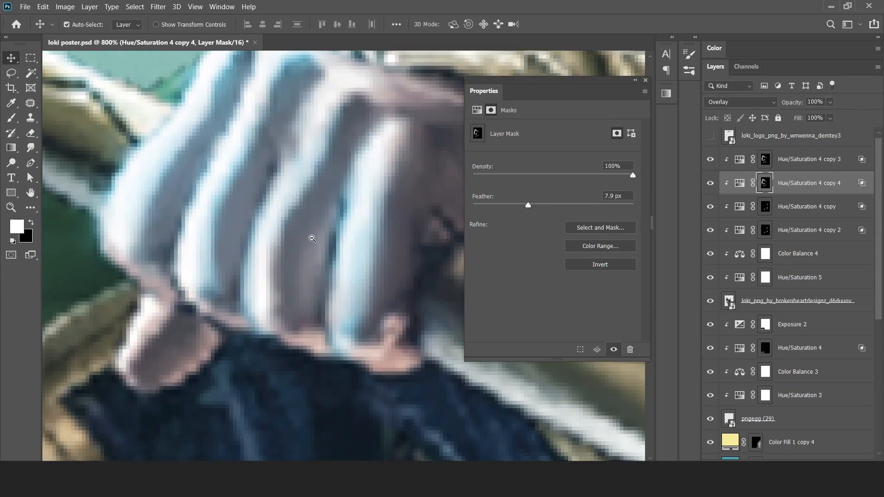
Move the duplicated blue and yellow rim-light layers above their originals, toggling visibility to compare their effect on the character.
drag(316, 250, 257, 251)
click(710, 186)
click(710, 186)
drag(786, 189, 799, 154)
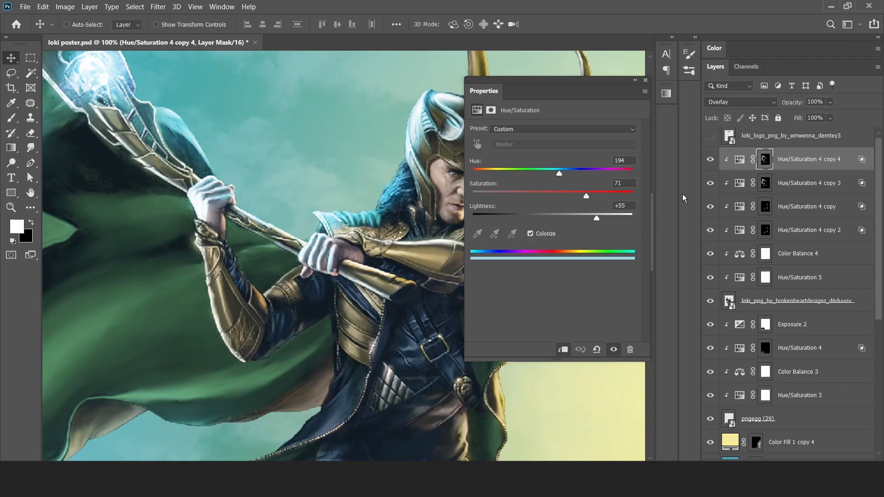
ctrl+alt+click(268, 278)
alt+click(268, 277)
alt+click(268, 277)
alt+click(268, 277)
click(711, 161)
click(711, 161)
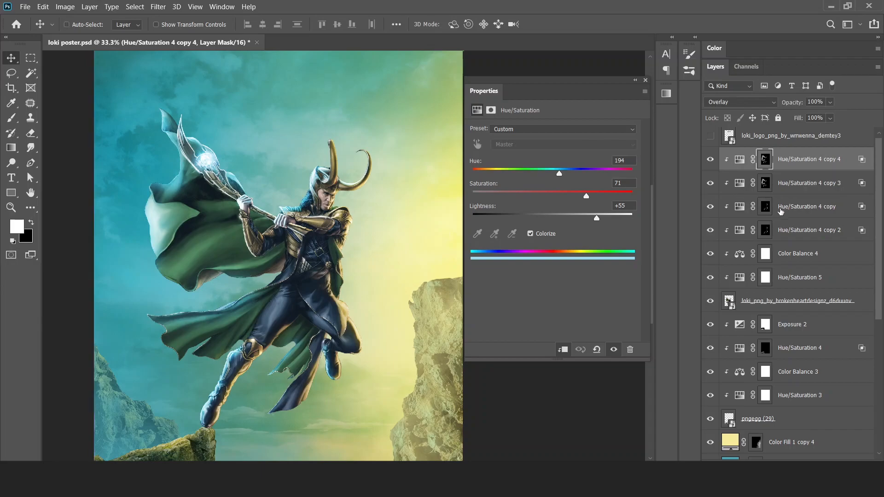
click(709, 207)
drag(792, 217, 791, 198)
Duplicate the yellow rim-light adjustment beneath the character layer and feather the copy's mask by 76.2 px.
drag(809, 235, 784, 316)
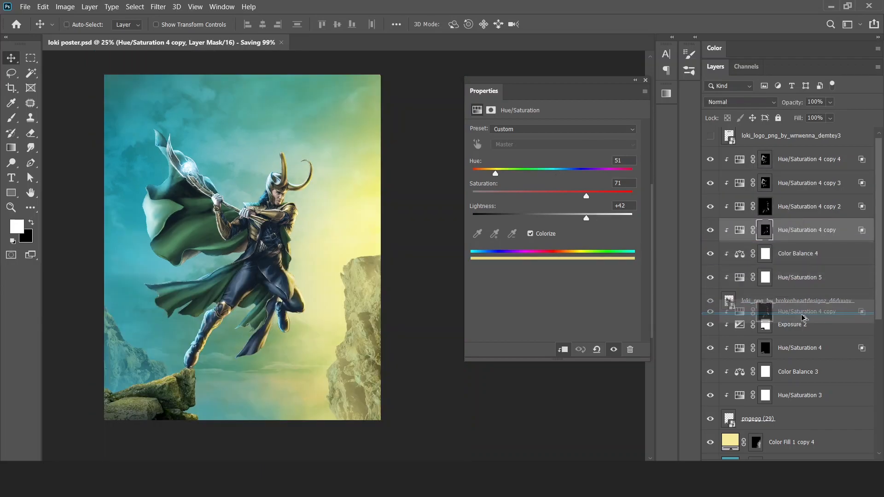
click(755, 323)
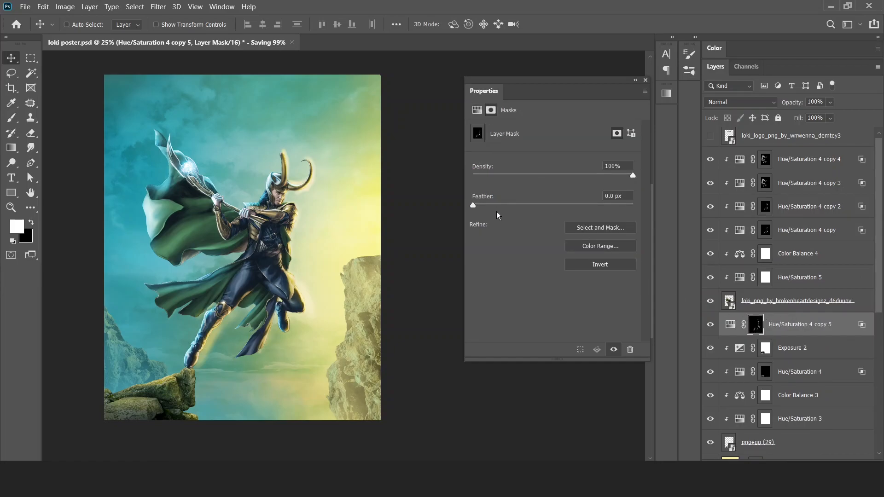
drag(542, 206, 561, 203)
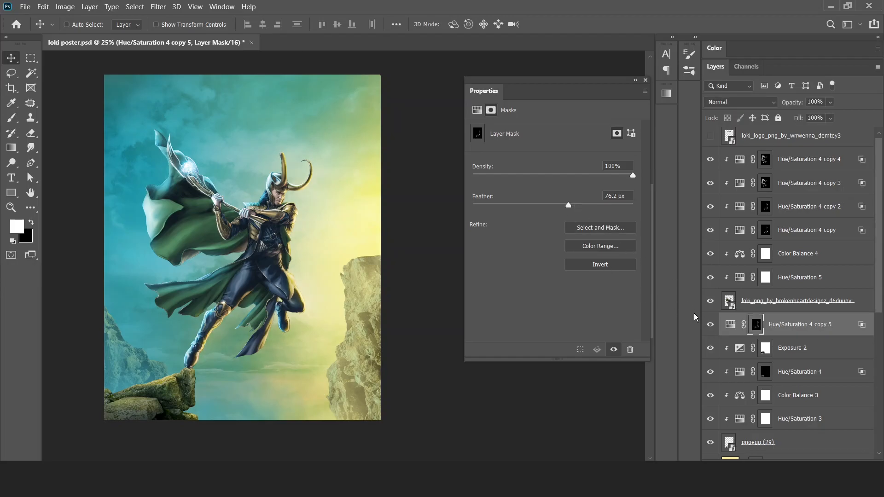
Duplicate the blue rim-light adjustment beneath the character layer, feather its mask by 84.2 px and compare the glow on and off.
drag(791, 183, 770, 326)
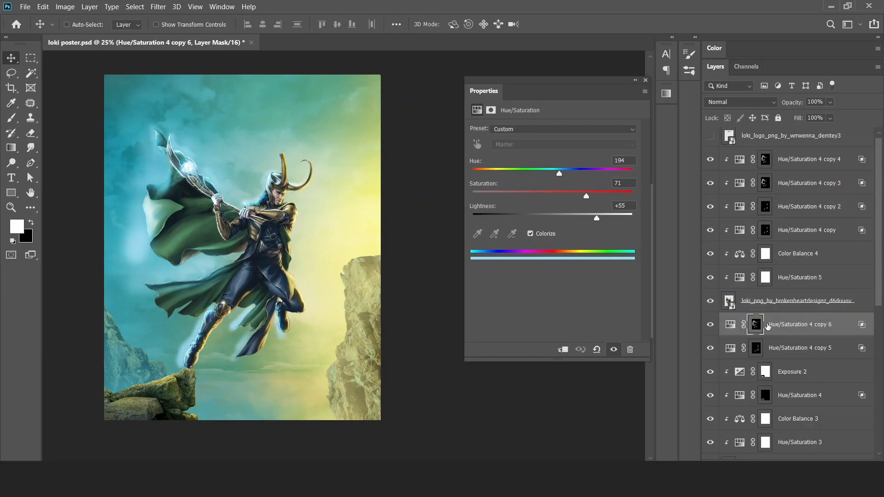
click(753, 322)
drag(483, 206, 571, 202)
click(711, 324)
click(711, 324)
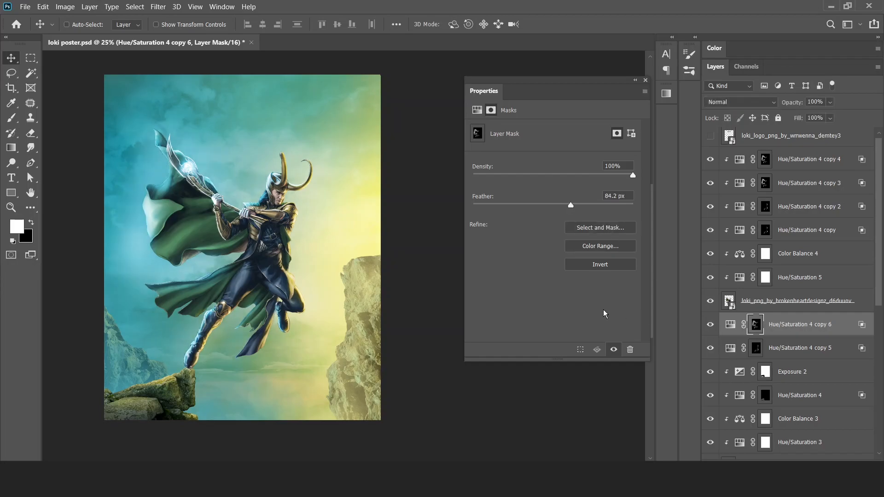
Save the poster and inspect the character's glow at several magnifications, with and without the interface panels.
key(ctrl+minus)
key(ctrl+plus)
key(ctrl+plus)
key(ctrl+s)
drag(249, 221, 319, 237)
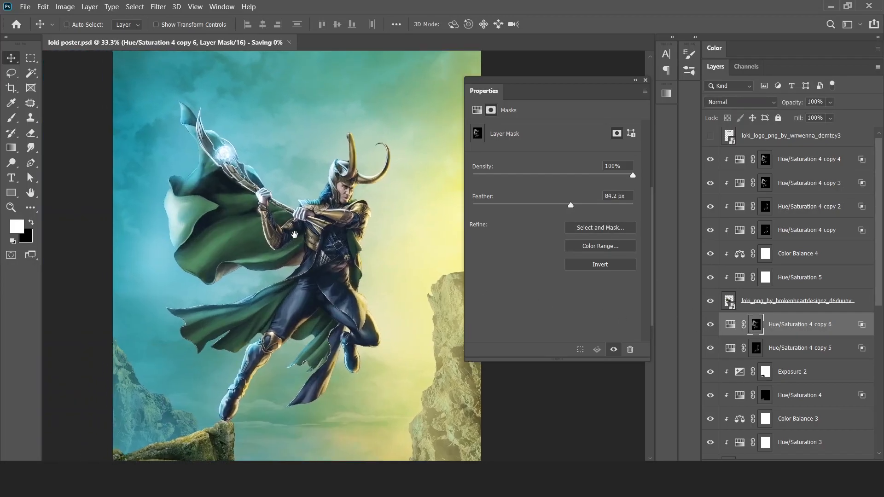
key(ctrl+plus)
key(Tab)
key(ctrl+minus)
key(ctrl+minus)
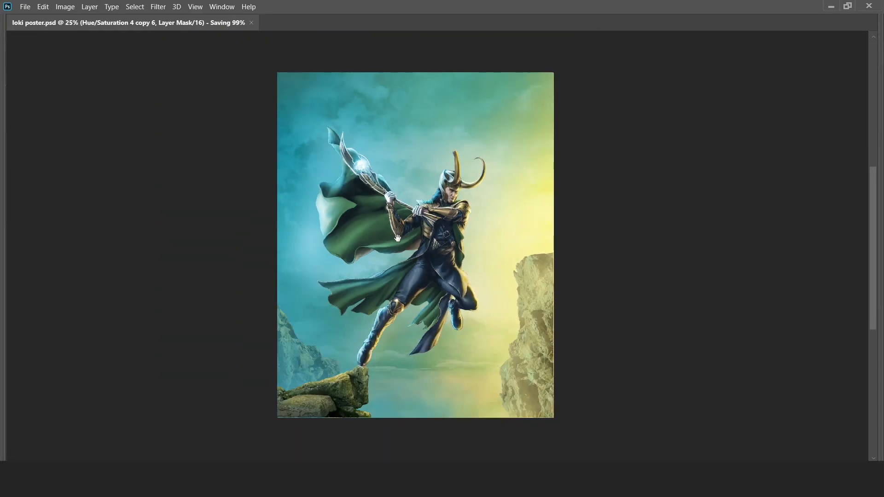
key(ctrl+plus)
key(Tab)
key(ctrl+minus)
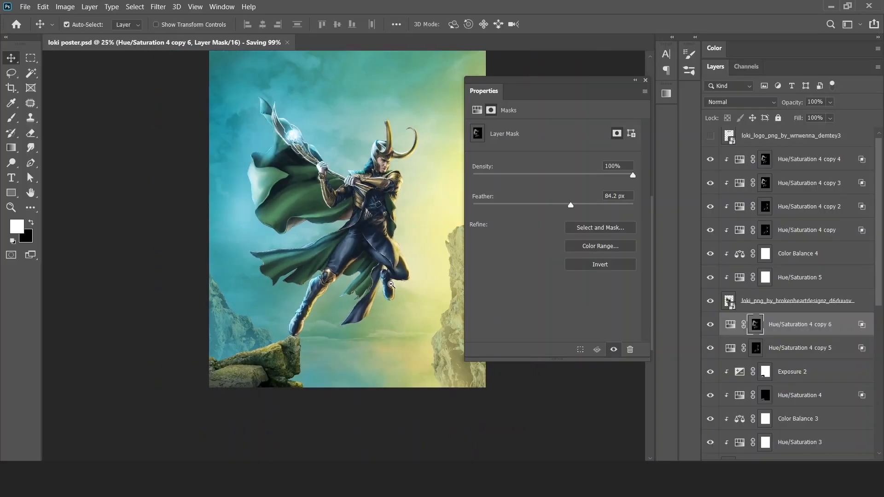
Add a new layer clipped to the foreground cliff above Exposure 2 and paint a soft black contact shadow beneath the front boot.
click(800, 302)
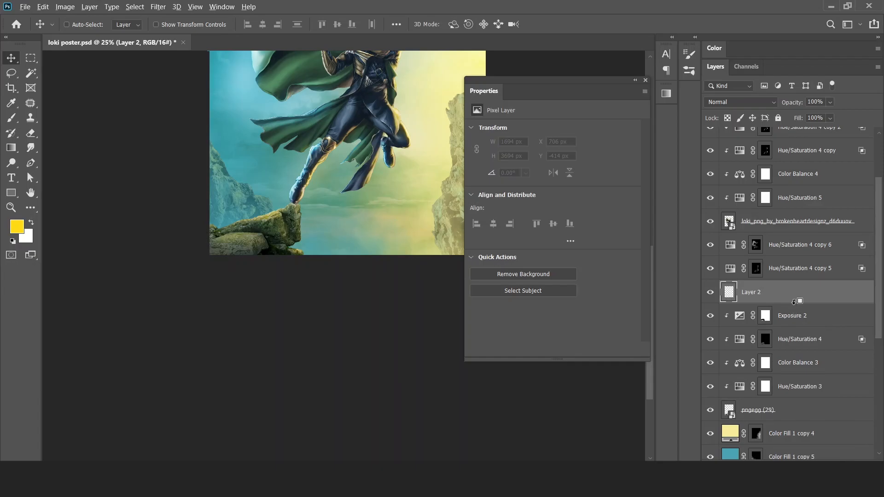
key(b)
scroll(295, 211, up, 4)
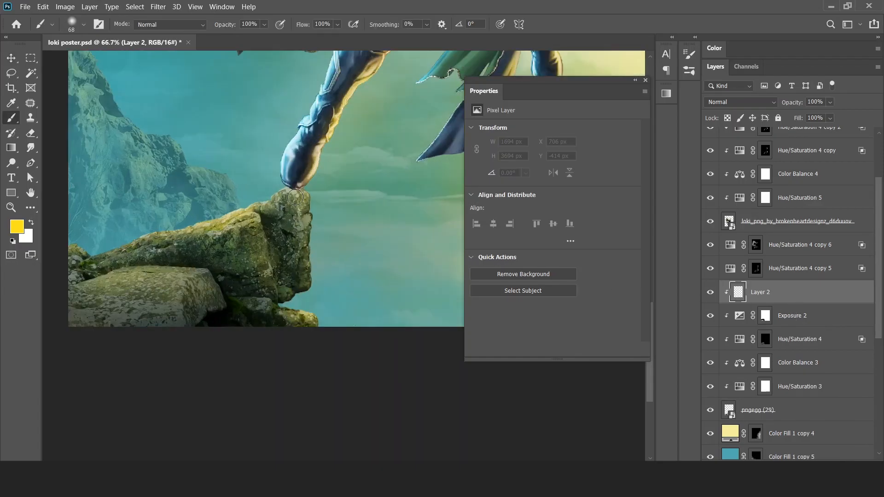
right_click(371, 175)
click(548, 4)
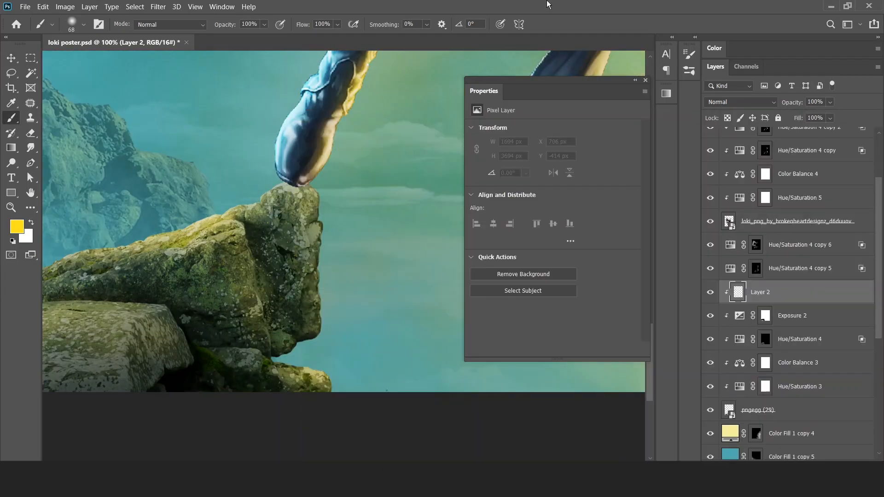
drag(298, 210, 335, 218)
key(Tab)
drag(285, 232, 351, 245)
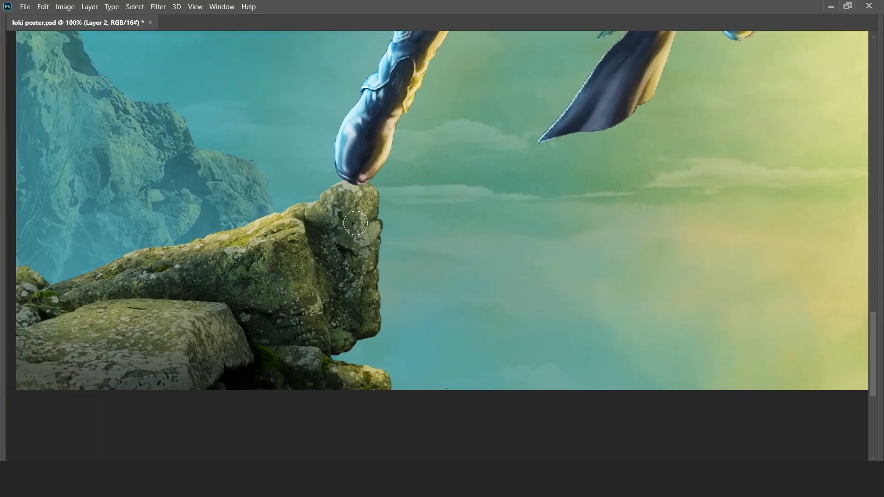
key(Tab)
key(Tab)
drag(344, 190, 350, 181)
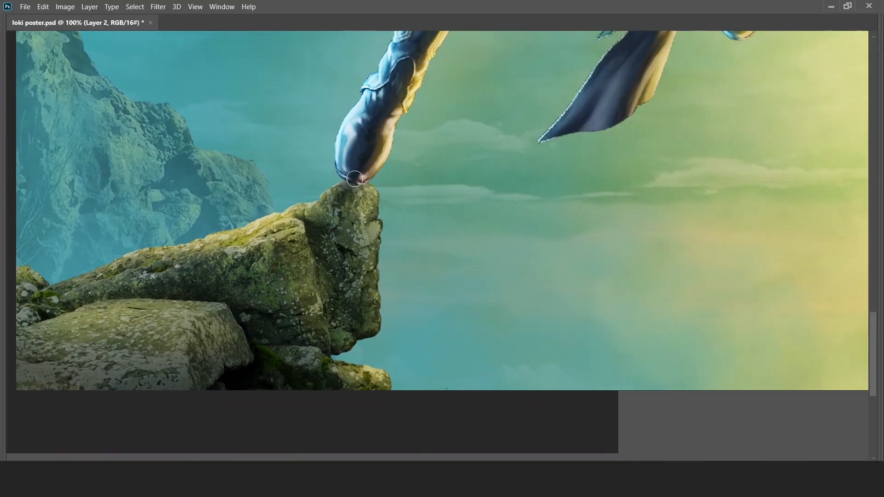
Brush broad black shadows across the top and front rocks of the foreground cliff.
key(ctrl+minus)
mouse_move(388, 218)
mouse_down()
mouse_move(313, 279)
mouse_move(332, 290)
mouse_move(325, 271)
mouse_move(242, 316)
mouse_move(312, 280)
mouse_up()
scroll(325, 263, down, 2)
scroll(287, 286, up, 2)
mouse_move(199, 310)
mouse_down()
mouse_move(302, 280)
mouse_move(294, 299)
mouse_move(321, 332)
mouse_move(379, 235)
mouse_up()
drag(329, 259, 391, 226)
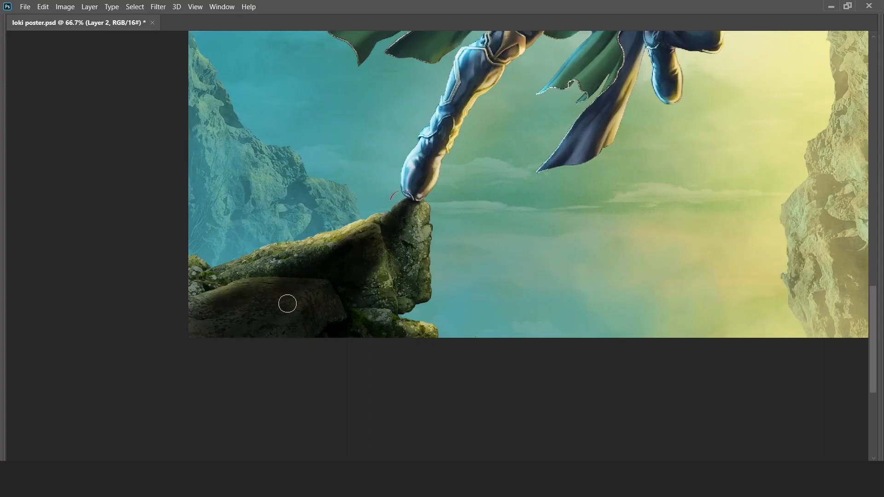
Set the cliff shadow layer to Multiply at 70% opacity and compare the cliff with and without it.
scroll(301, 291, down, 3)
key(Tab)
click(741, 102)
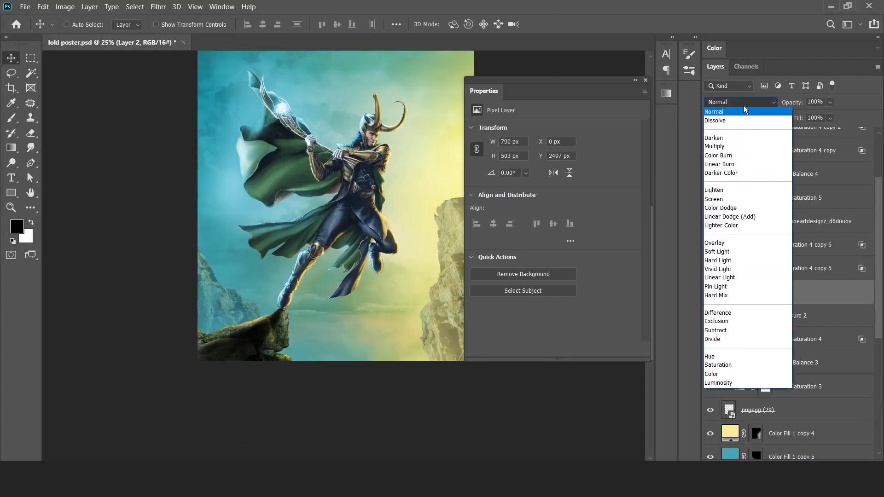
click(717, 146)
key(5)
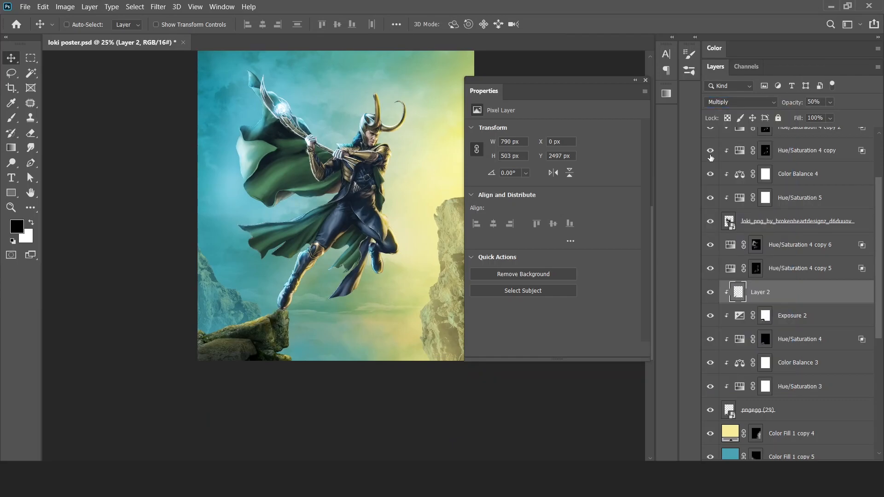
key(7)
scroll(395, 245, down, 1)
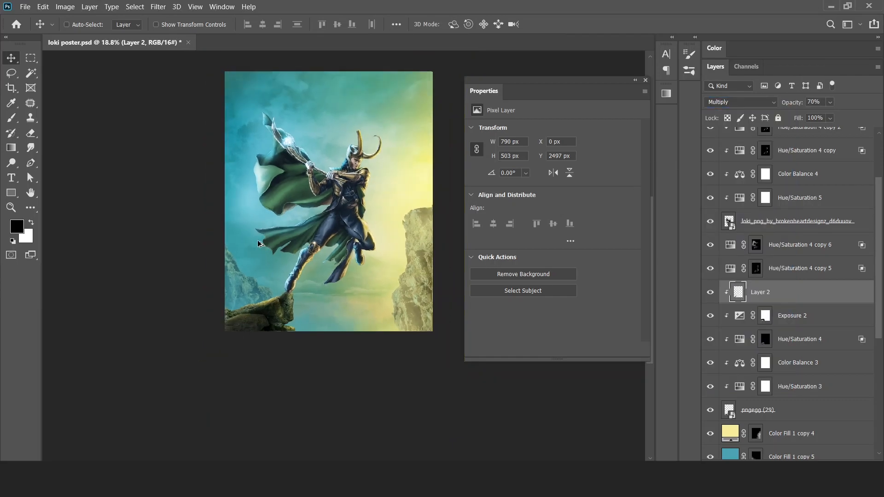
scroll(304, 249, up, 1)
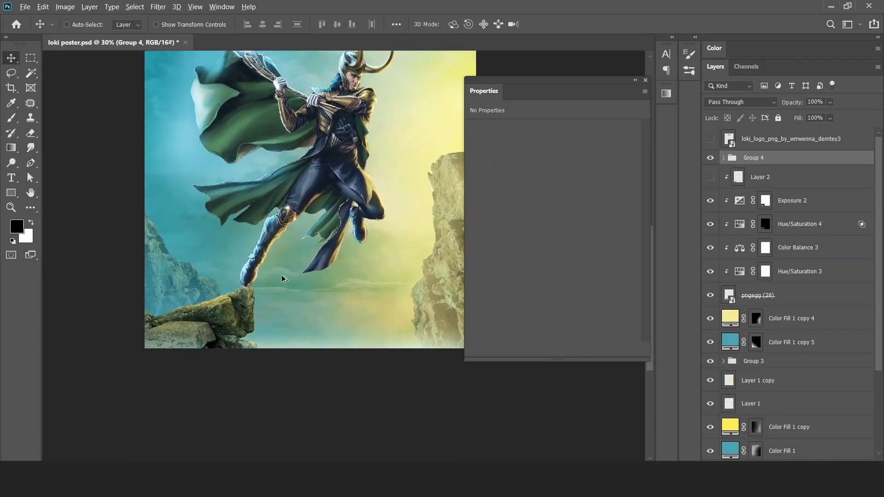
click(709, 179)
drag(169, 272, 169, 282)
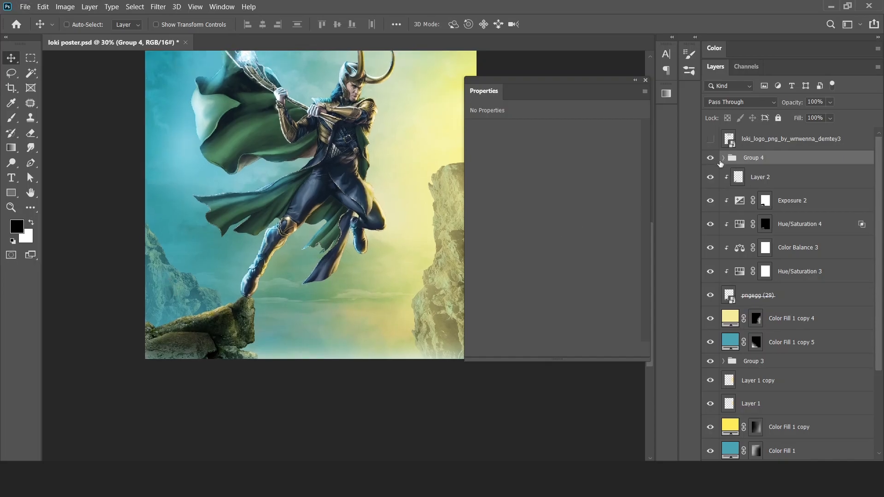
Expand the character group, check the feathered glow layers and combine Hue/Saturation 4 copy 5 and copy 6 into their own group.
click(722, 158)
click(710, 366)
click(710, 366)
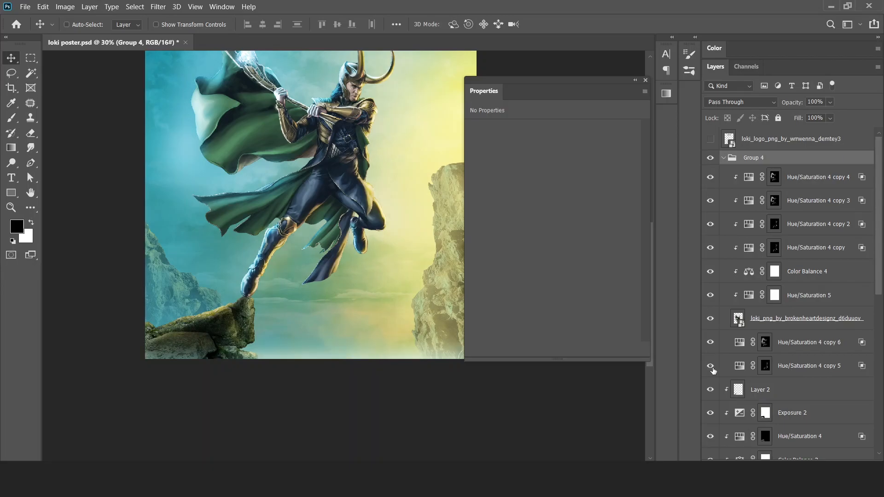
click(794, 367)
shift+click(799, 345)
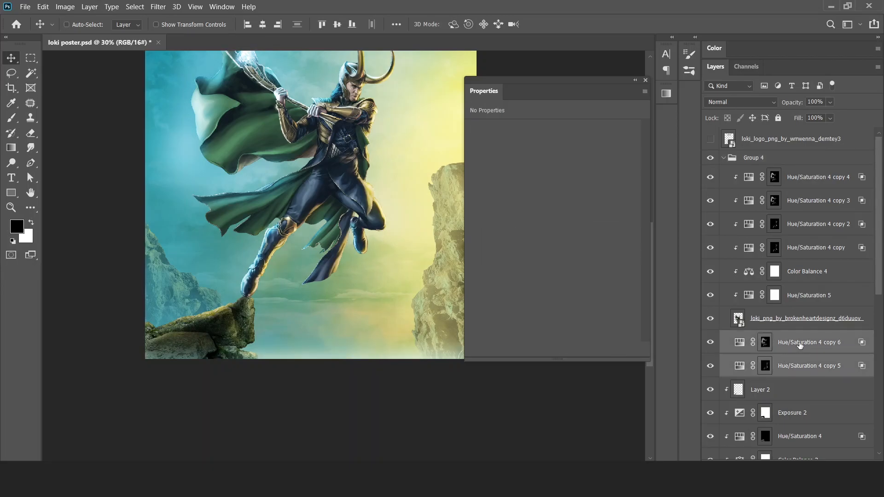
click(765, 367)
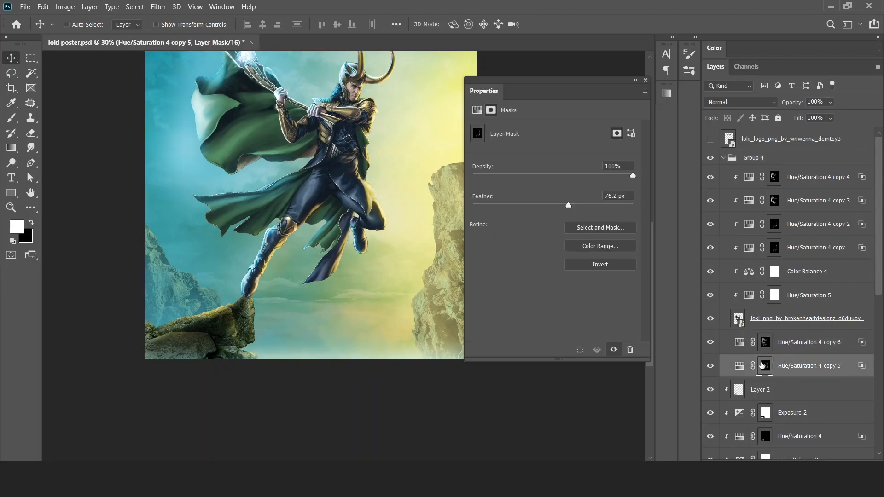
shift+click(807, 343)
key(ctrl+g)
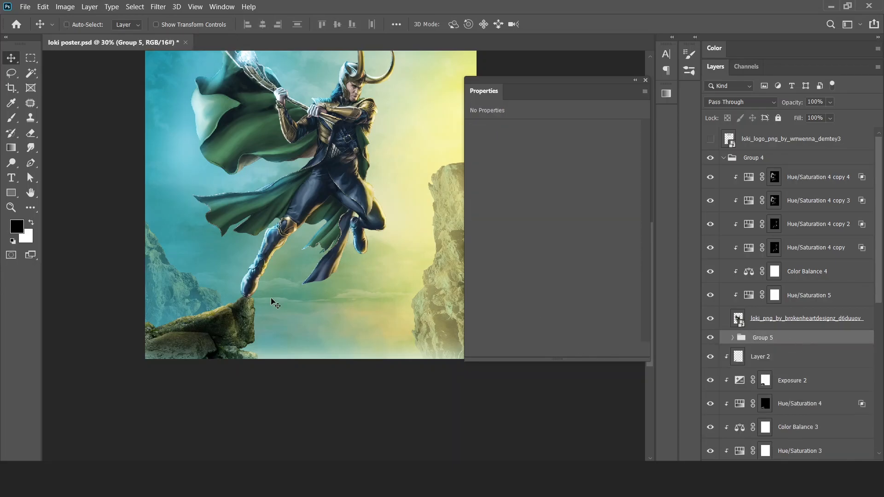
Add a layer mask to the glow group and paint out the blue glow with black along the poster's left edge.
scroll(277, 232, down, 5)
scroll(272, 226, up, 2)
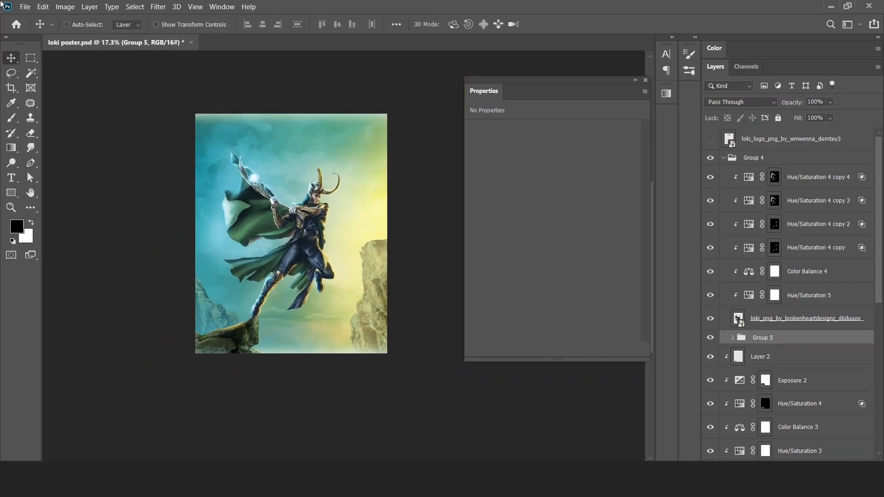
click(35, 58)
mouse_move(209, 221)
mouse_down()
mouse_move(221, 222)
mouse_move(193, 221)
mouse_up()
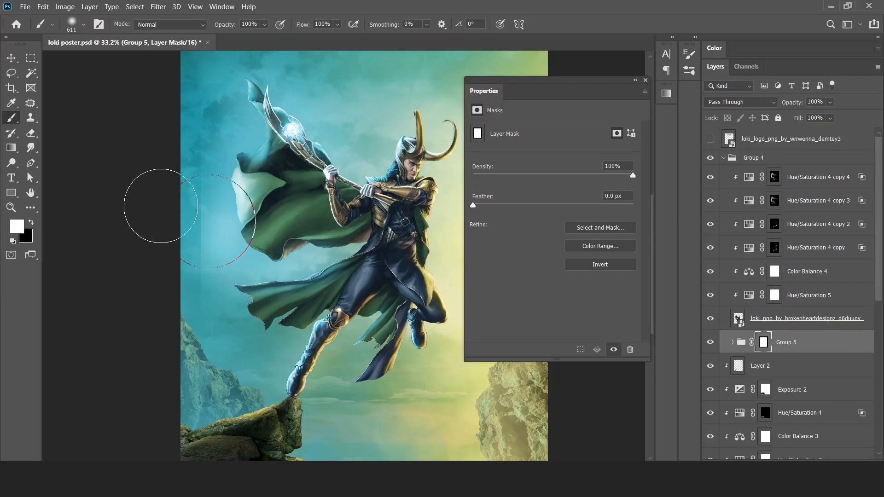
key(x)
drag(184, 156, 173, 461)
Mask out more of the outer glow with a soft brush enlarged to 1101 px, then save the poster.
scroll(236, 314, down, 3)
drag(253, 219, 268, 219)
click(209, 269)
drag(307, 160, 318, 160)
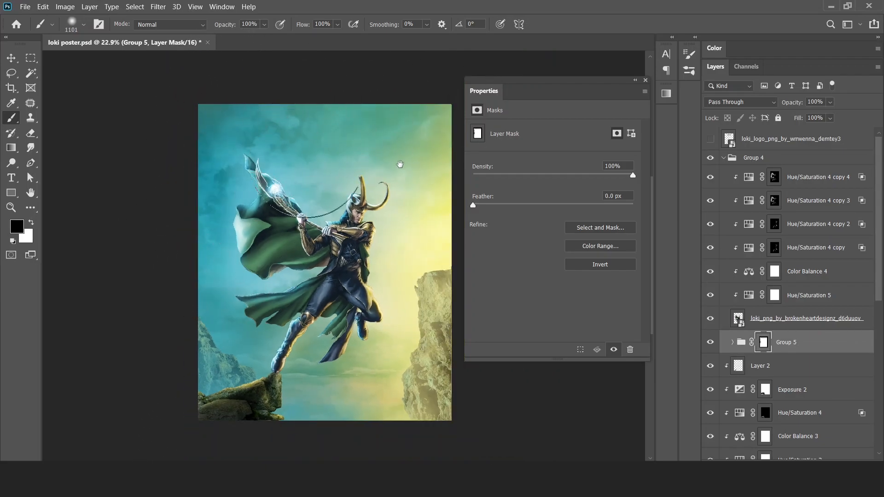
drag(399, 164, 335, 150)
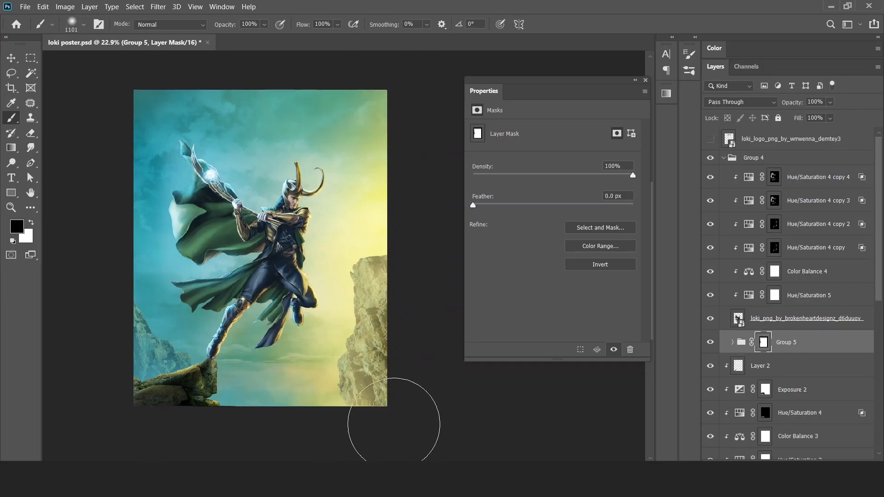
key(v)
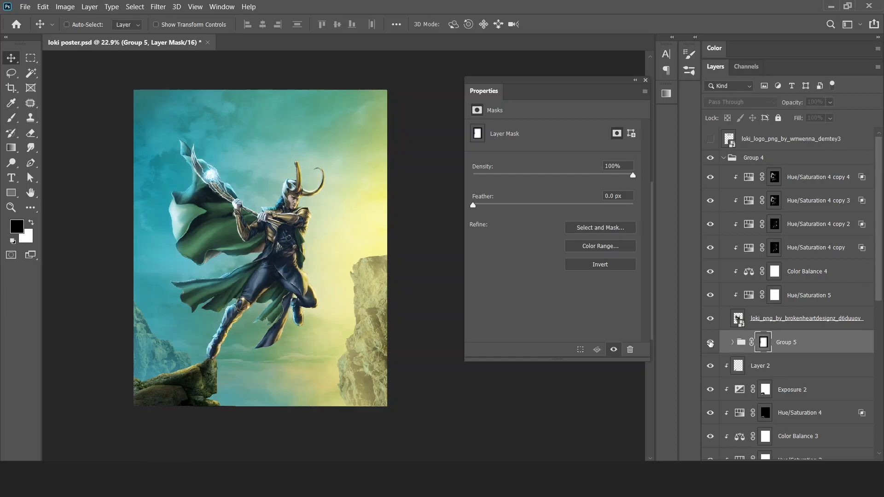
scroll(275, 301, up, 1)
key(ctrl+s)
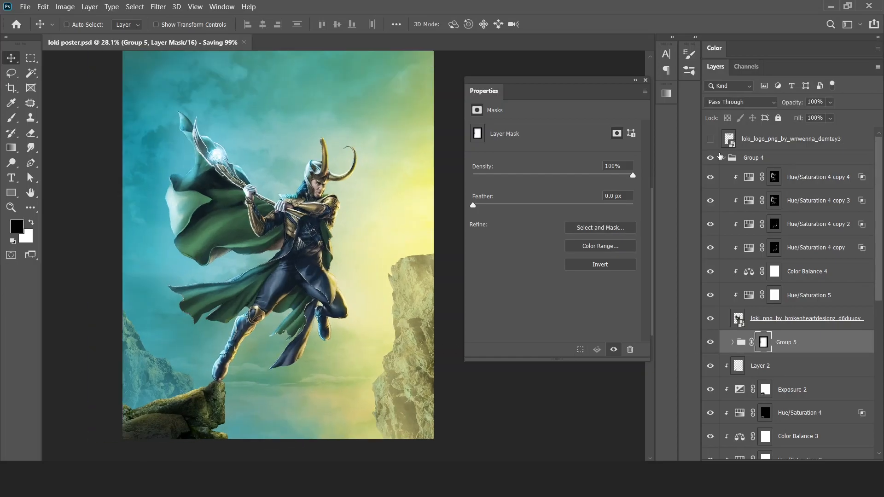
Set the placed gasd light streak to Screen and drop its dark background with a Blend If This Layer black range of 15/84.
click(723, 158)
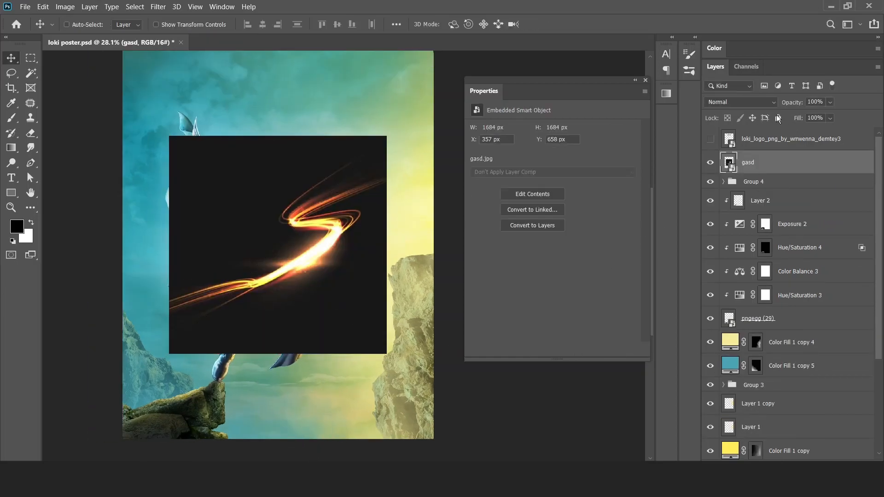
click(725, 102)
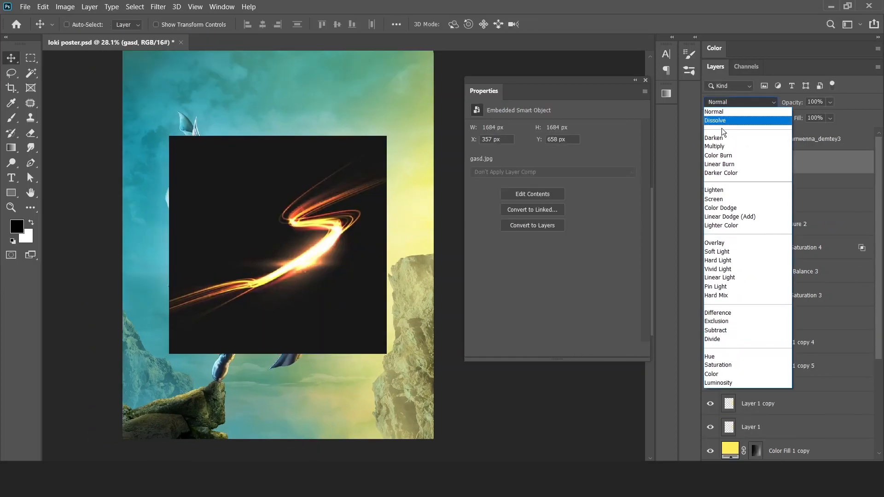
click(711, 199)
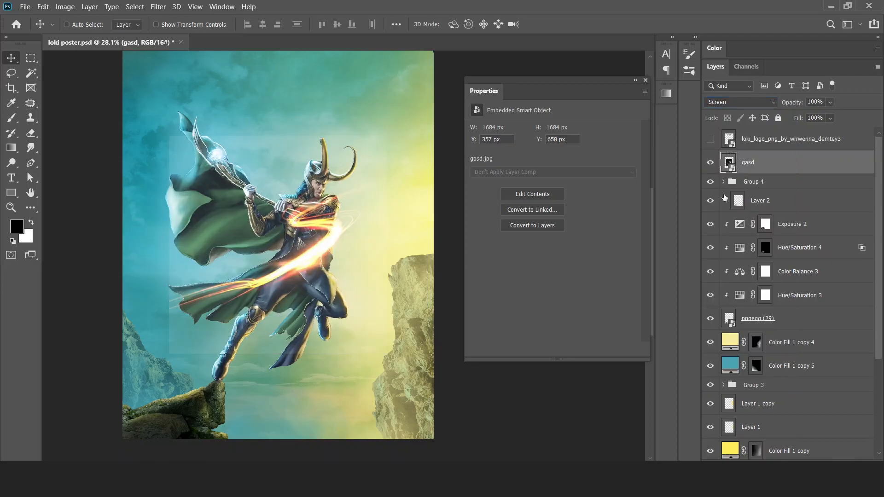
double_click(813, 163)
drag(602, 293, 639, 294)
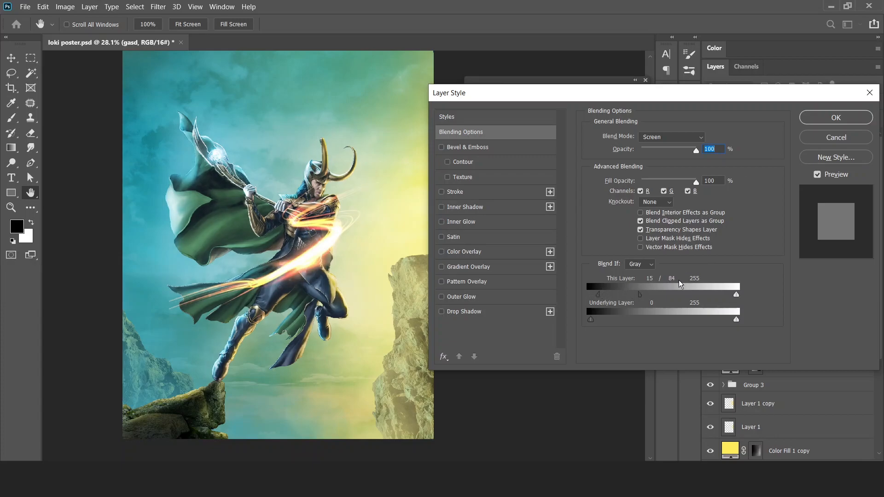
click(836, 118)
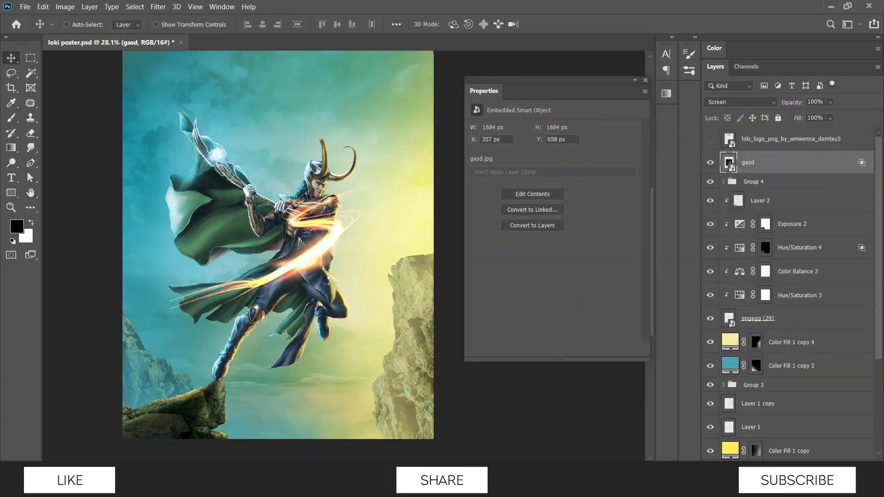
Move, scale and rotate the gasd light streak so it runs along the scepter's glowing tip toward the poster's upper-left corner.
drag(330, 286, 237, 163)
key(ctrl+t)
drag(277, 118, 402, 135)
drag(191, 140, 237, 205)
key(Return)
Add a Hue/Saturation adjustment clipped to the gasd streak and colorize it with hue 193 and saturation 100.
click(833, 458)
click(836, 391)
click(563, 350)
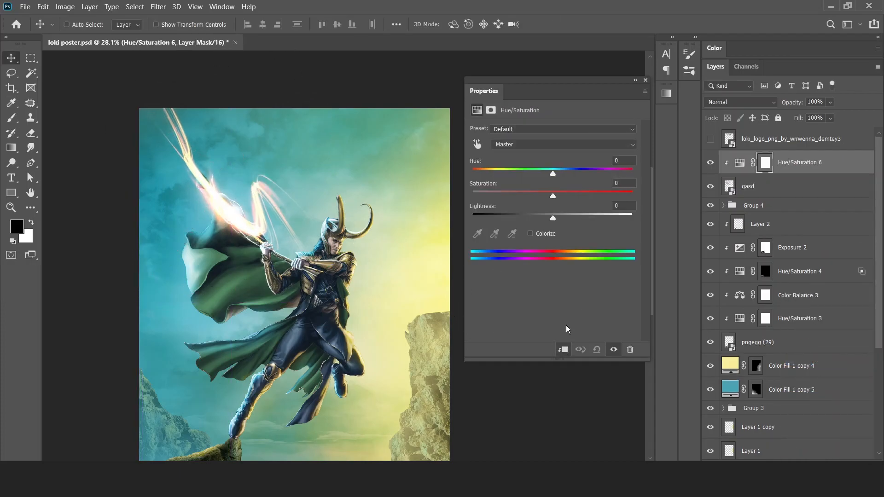
click(529, 233)
drag(536, 194, 775, 213)
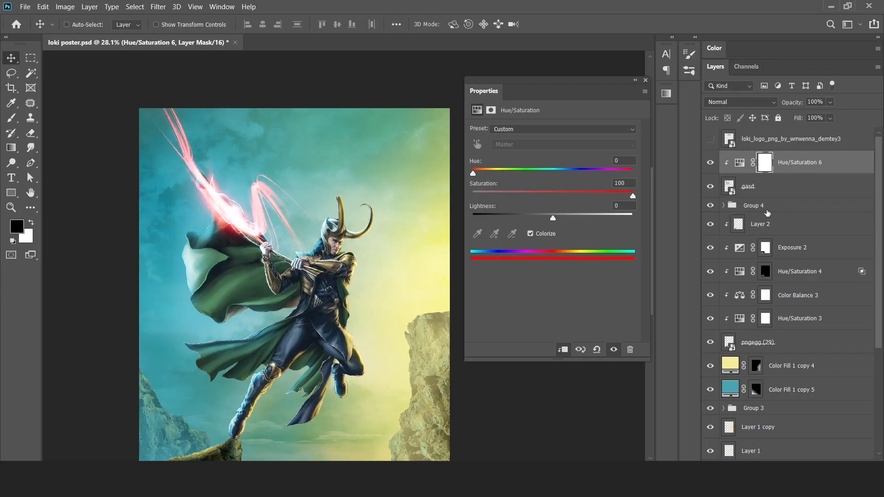
drag(486, 172, 559, 172)
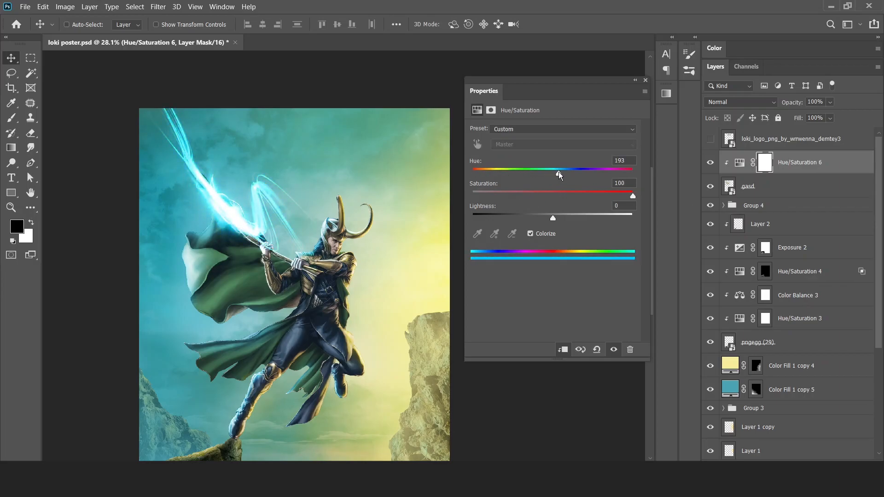
Add a layer mask to the gasd streak and paint out the stray loop beside the scepter and the excess along its shaft in black.
click(758, 189)
scroll(215, 224, up, 2)
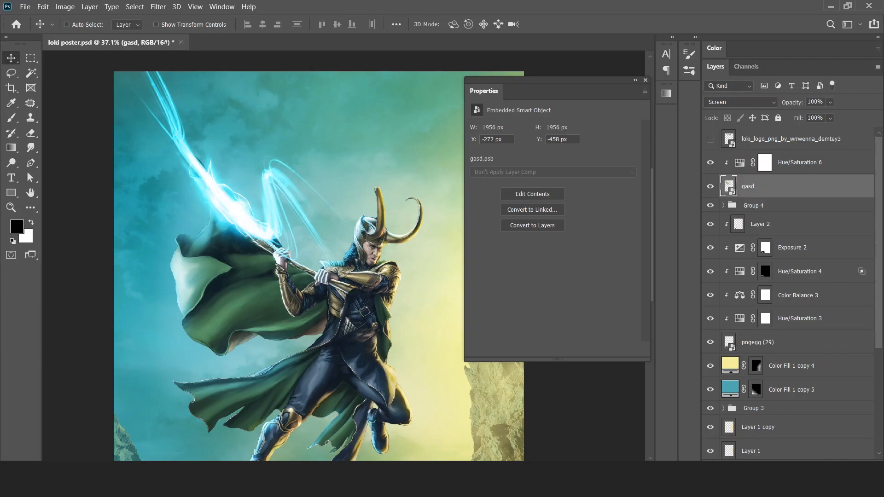
click(781, 460)
key(b)
drag(387, 114, 418, 114)
click(400, 223)
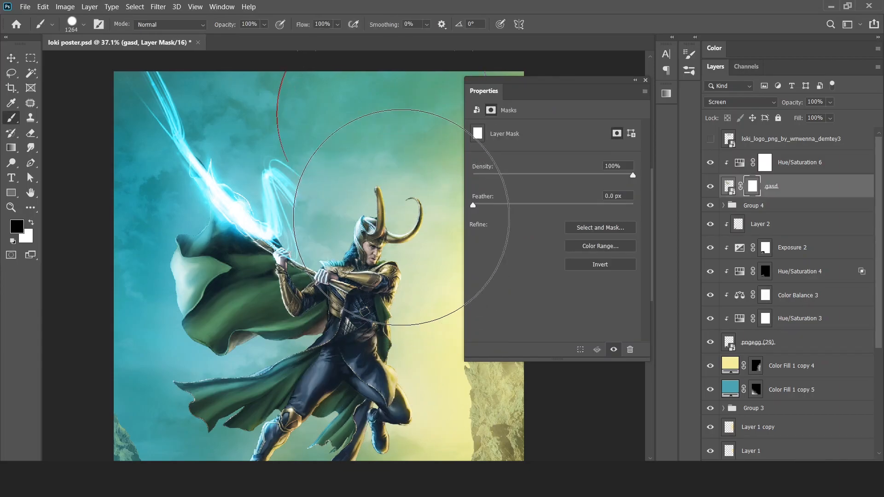
mouse_move(348, 206)
mouse_down()
mouse_move(293, 199)
mouse_move(308, 151)
mouse_move(301, 184)
mouse_move(328, 222)
mouse_move(299, 184)
mouse_move(340, 254)
mouse_move(305, 175)
mouse_up()
mouse_move(348, 215)
mouse_down()
mouse_move(270, 200)
mouse_move(359, 207)
mouse_move(230, 205)
mouse_up()
mouse_move(303, 227)
mouse_down()
mouse_move(351, 152)
mouse_move(349, 132)
mouse_up()
drag(316, 310, 331, 64)
drag(302, 227, 335, 213)
drag(339, 264, 335, 239)
drag(273, 277, 324, 215)
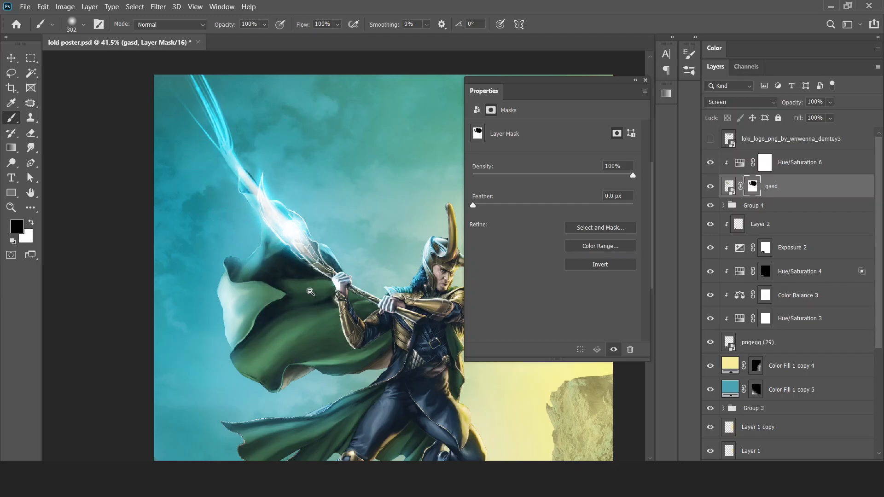
Place the fa light streak image above Hue/Saturation 6, keeping that adjustment clipped to the gasd streak.
drag(309, 291, 281, 291)
key(v)
drag(340, 297, 276, 292)
drag(770, 186, 770, 152)
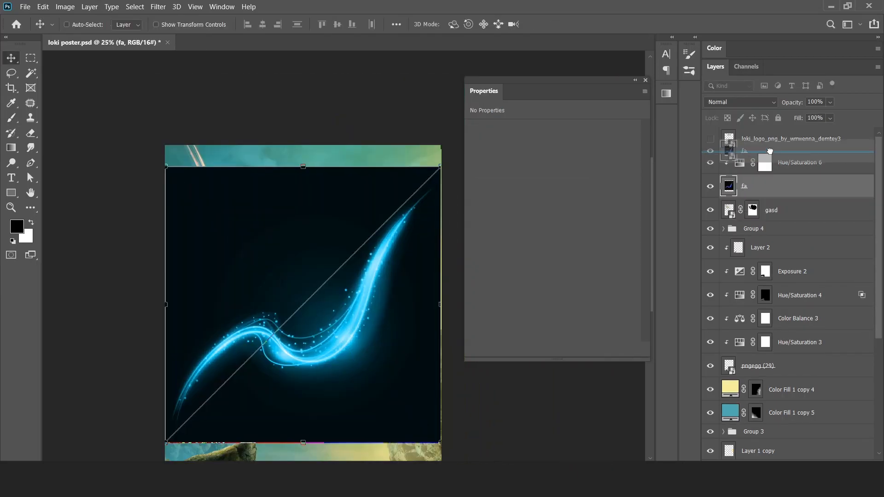
alt+click(773, 193)
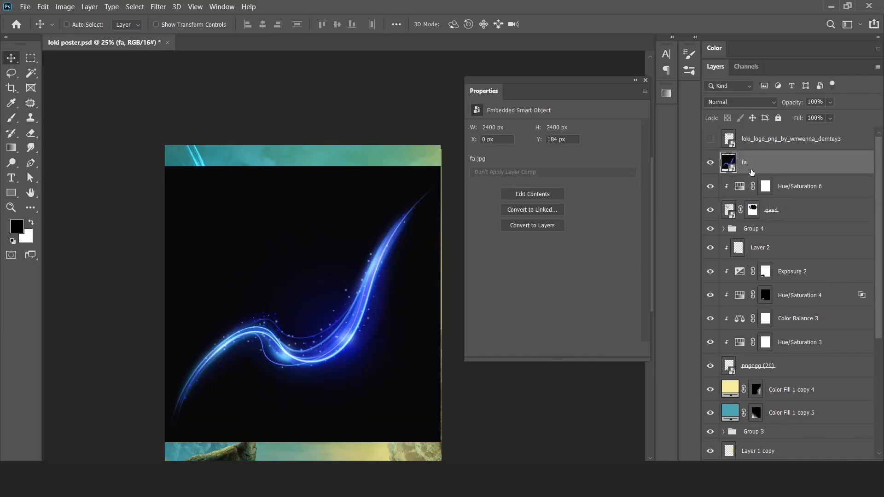
Drop the fa streak's dark background with a Blend If This Layer black range of 23/92 and set the layer to Screen.
click(742, 102)
click(744, 110)
double_click(810, 166)
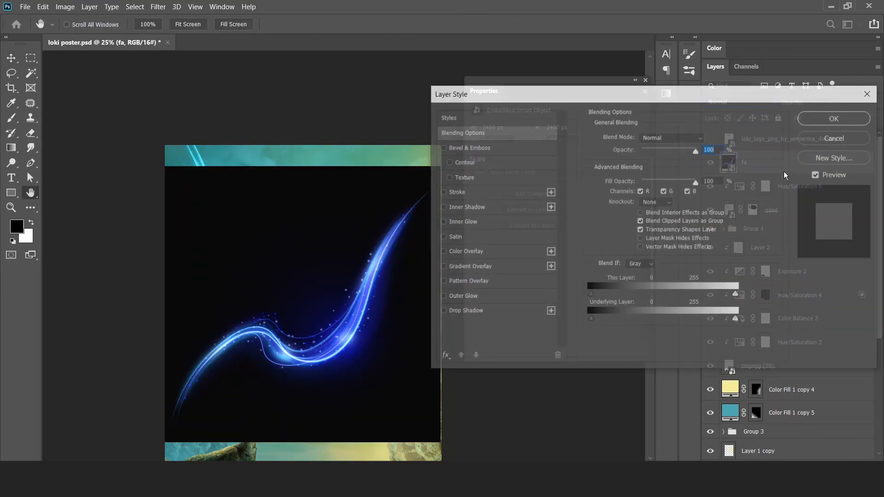
mouse_move(590, 294)
mouse_down()
mouse_move(643, 291)
mouse_move(605, 295)
mouse_up()
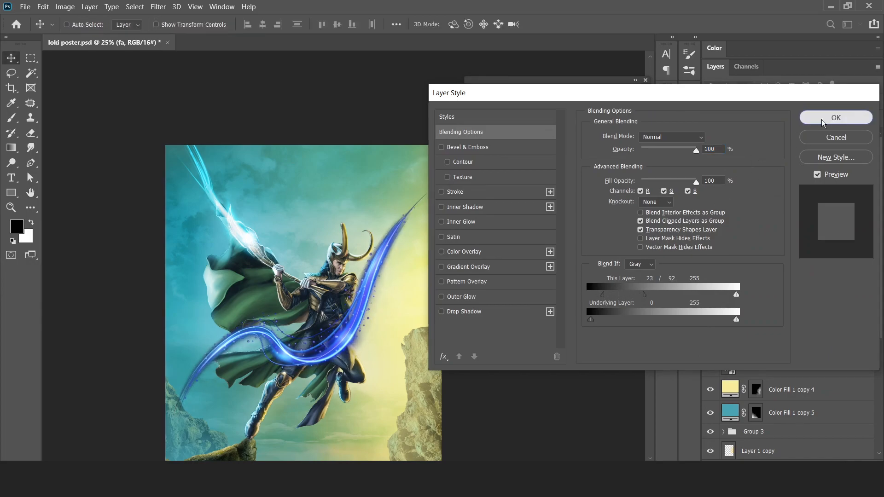
click(824, 119)
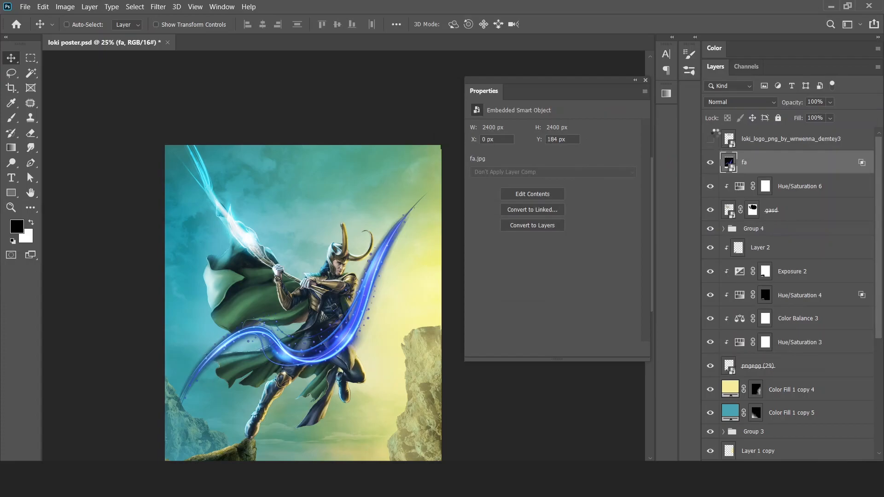
click(744, 101)
click(720, 198)
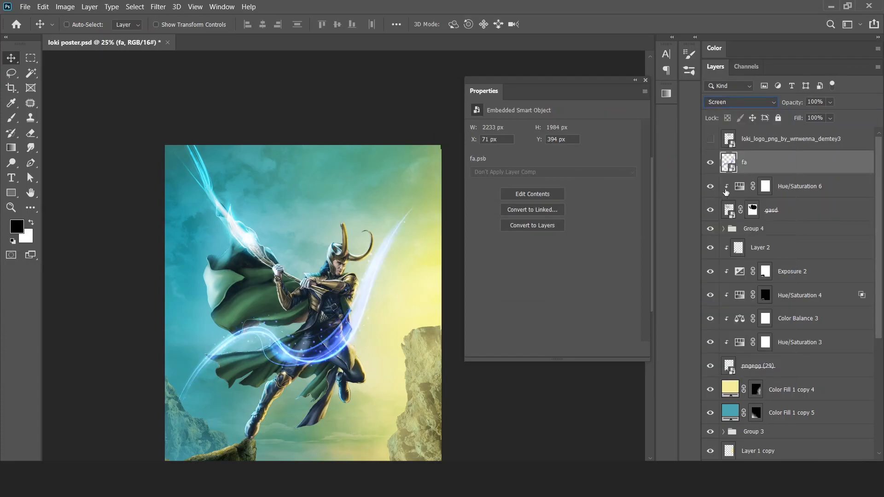
Scale the fa streak to about 35%, rotate it about 81° and place it against the scepter's tip.
key(ctrl+t)
drag(437, 446, 284, 220)
drag(307, 259, 256, 241)
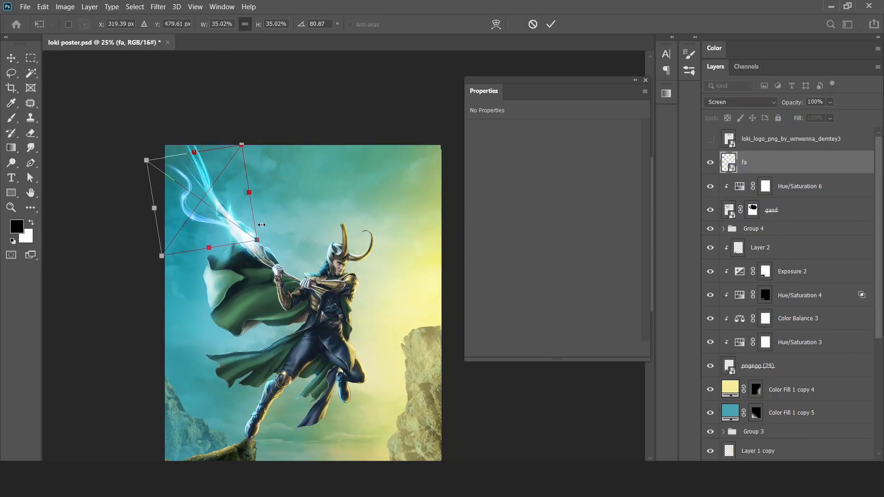
key(Return)
Duplicate the Hue/Saturation 6 adjustment above the fa streak and clip it to that layer.
scroll(235, 233, up, 6)
scroll(258, 244, down, 6)
drag(791, 185, 791, 151)
key(ctrl+alt+g)
scroll(313, 277, up, 1)
drag(313, 277, 292, 275)
Rotate, resize and reposition the fa streak so that it follows the scepter's direction.
click(791, 185)
key(ctrl+t)
drag(294, 175, 344, 178)
drag(198, 112, 181, 49)
scroll(291, 185, down, 1)
scroll(258, 150, up, 1)
drag(339, 234, 263, 211)
drag(134, 324, 43, 264)
drag(345, 211, 410, 175)
key(Return)
Refine the fa streak's size and angle to about 1141 by 1653 px, curving from the scepter to the poster's top edge.
key(ctrl+t)
drag(205, 211, 288, 263)
drag(421, 272, 385, 342)
drag(295, 243, 319, 273)
key(Return)
drag(348, 396, 325, 326)
scroll(324, 326, down, 1)
scroll(325, 326, up, 1)
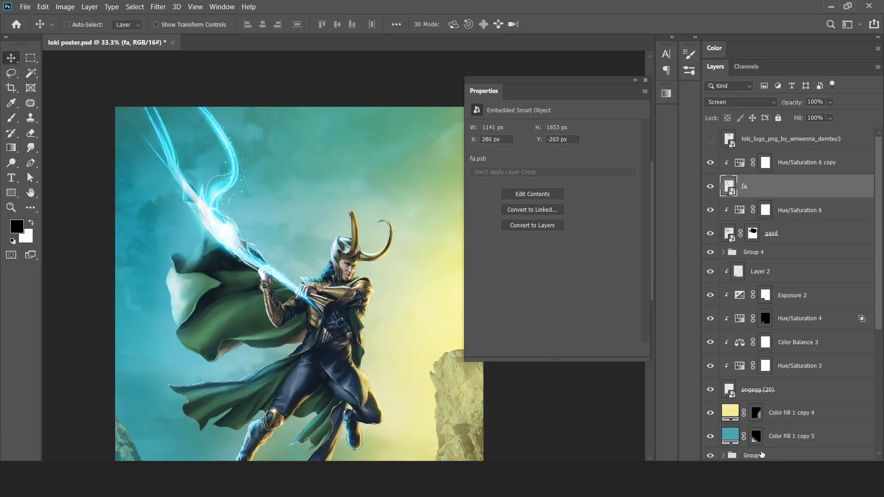
Add a layer mask to the fa streak and paint out the part covering the hands and scepter shaft with a soft black brush.
click(749, 479)
key(b)
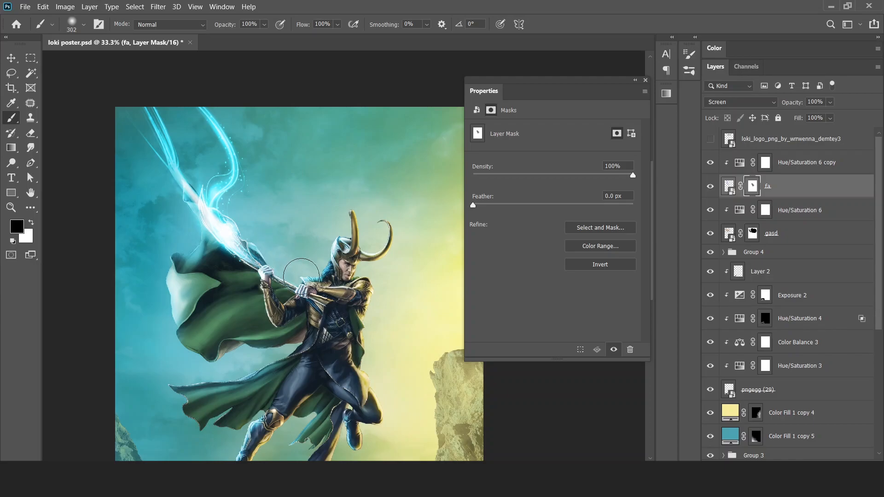
key(v)
key(ctrl+minus)
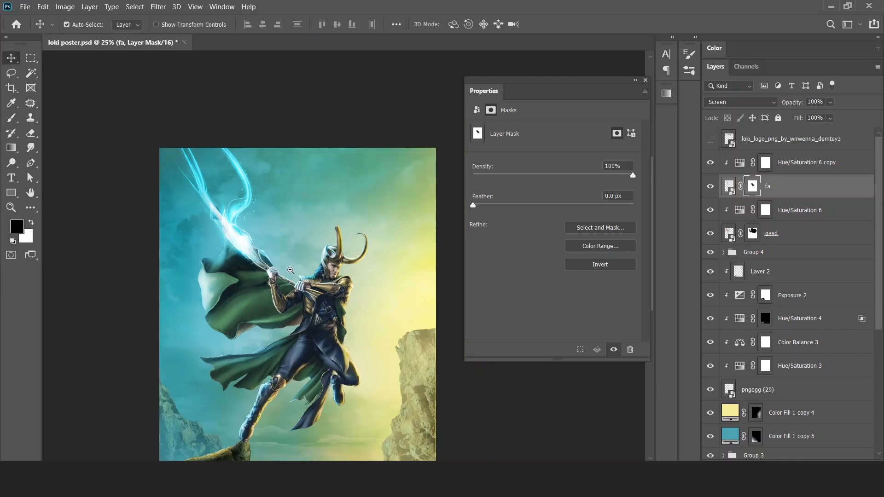
key(ctrl+plus)
Create a new layer above Hue/Saturation 6 copy and paint a soft blue glow in #08bcff over the scepter's tip.
click(807, 165)
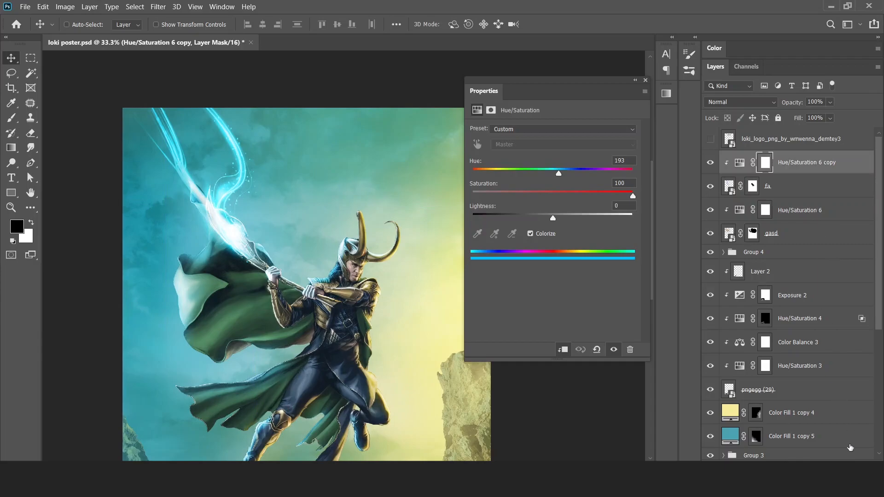
click(851, 479)
key(b)
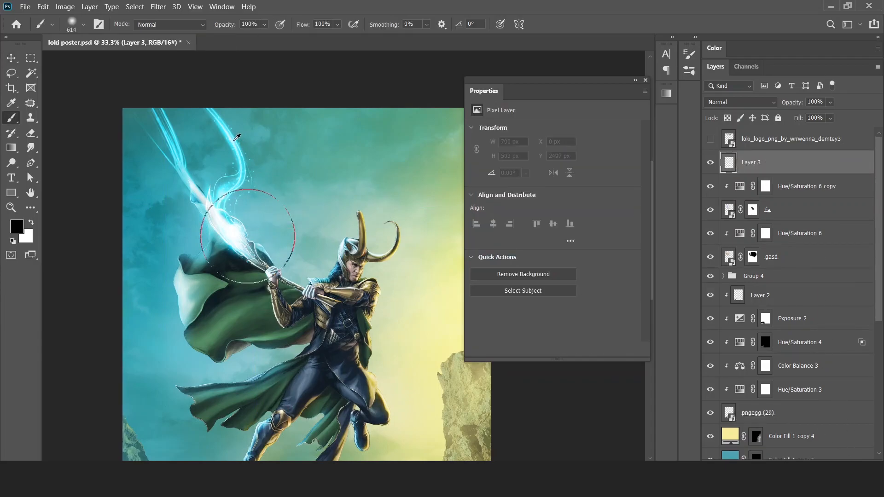
click(16, 226)
click(706, 158)
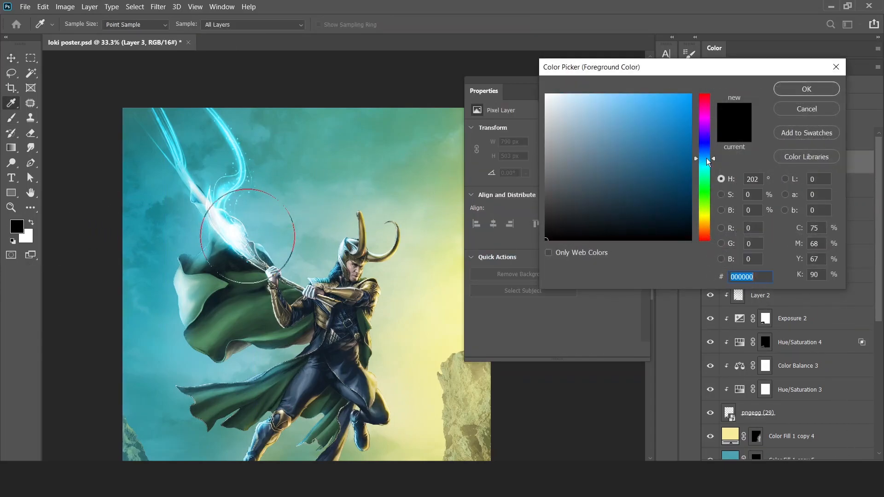
drag(676, 115, 687, 73)
drag(708, 158, 709, 161)
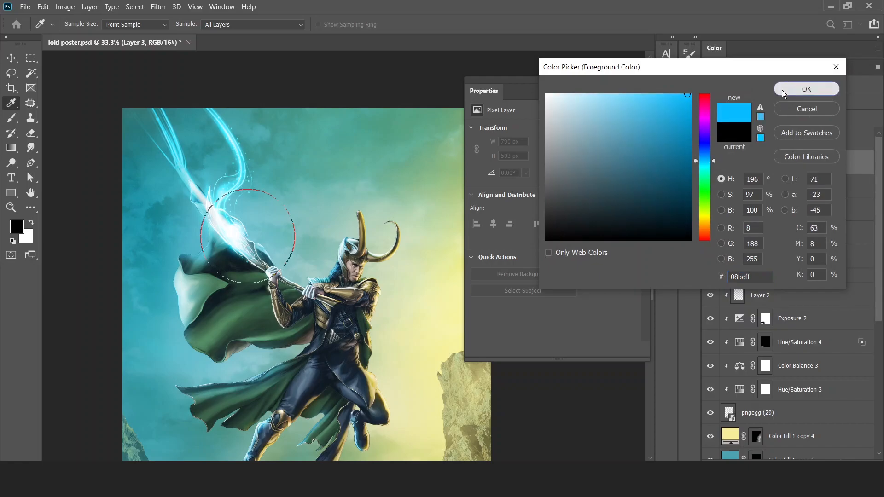
click(792, 87)
click(235, 235)
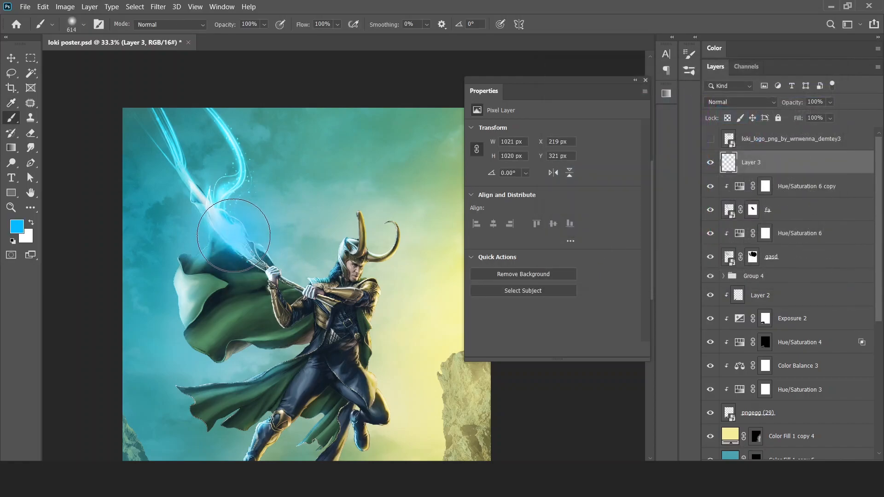
click(235, 214)
Set the blue glow layer to Overlay and enlarge it around the scepter's tip.
key(v)
click(741, 103)
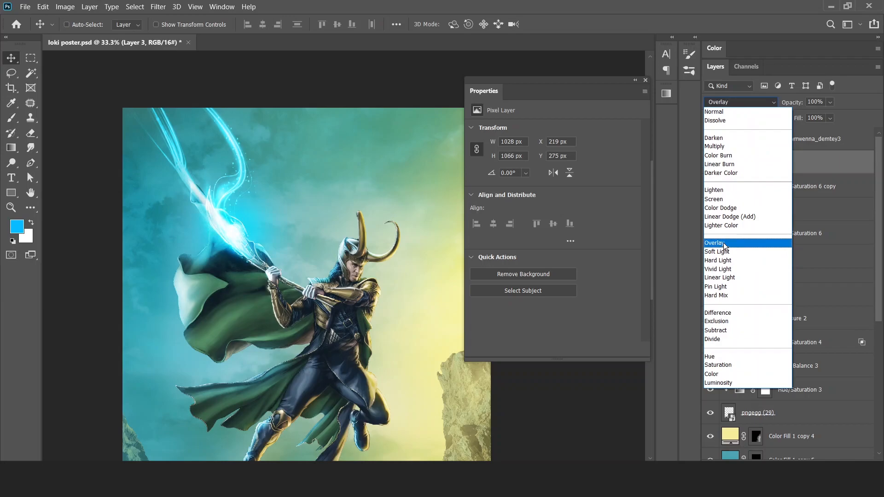
click(724, 243)
key(ctrl+t)
drag(313, 150, 366, 129)
key(Return)
Duplicate the blue glow layer at about 1494 by 1552 px and set the copy to Screen.
key(ctrl+j)
key(ctrl+t)
key(Return)
click(754, 102)
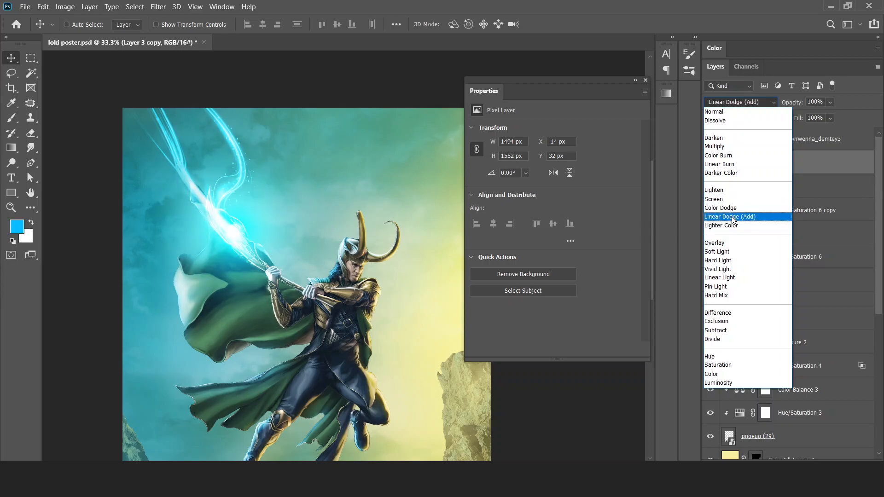
click(735, 199)
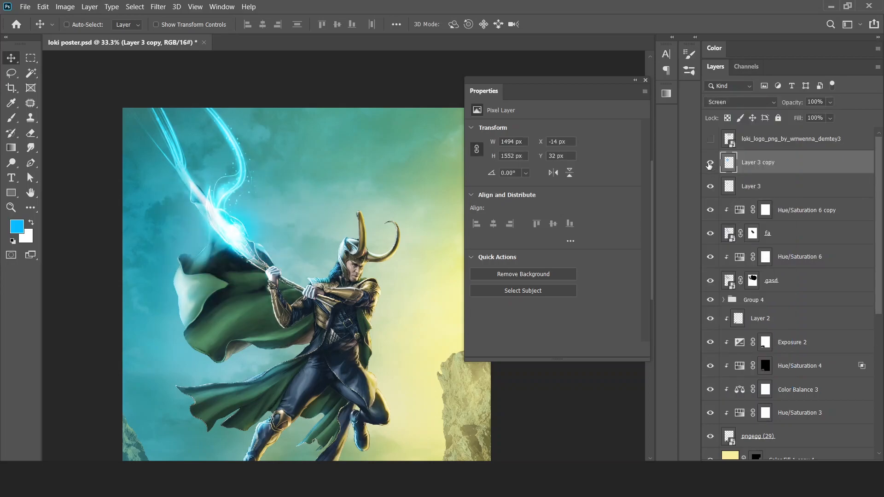
Add a clipped Exposure adjustment above Exposure 1, set its exposure to -0.34 and blend it with Multiply.
key(ctrl+minus)
scroll(766, 324, down, 5)
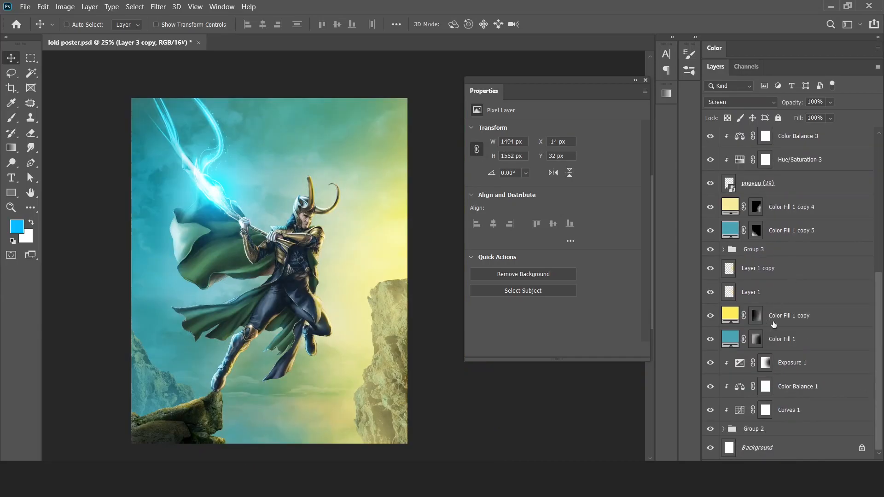
click(786, 318)
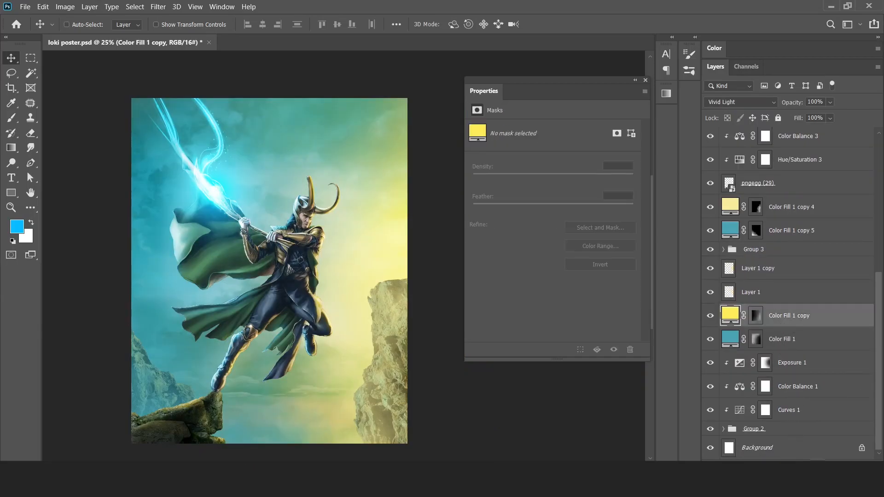
click(791, 367)
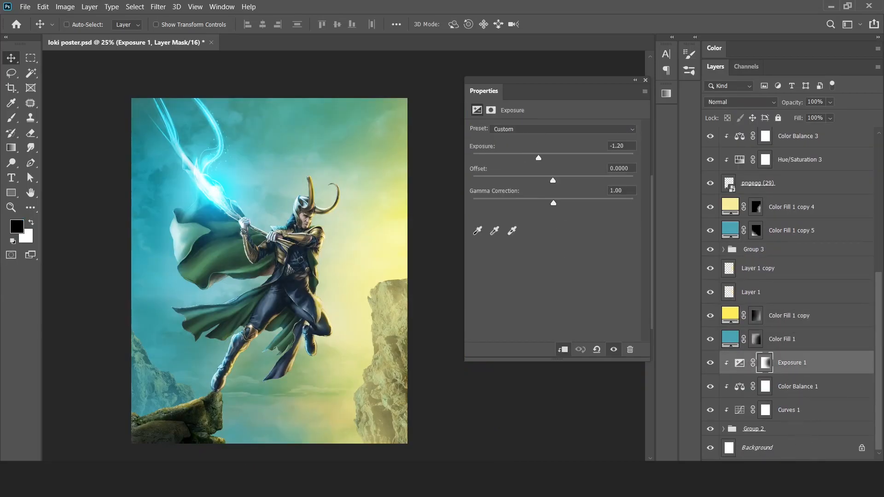
click(792, 462)
click(818, 337)
click(563, 350)
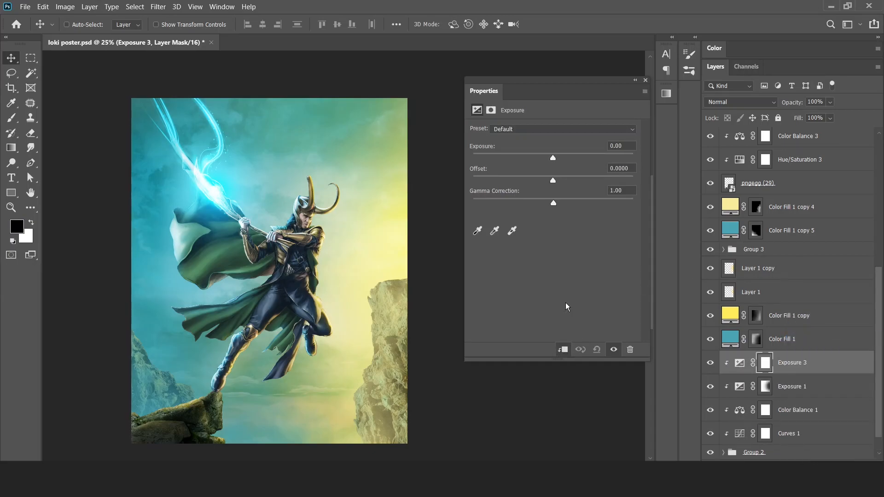
mouse_move(553, 159)
mouse_down()
mouse_move(528, 161)
mouse_move(548, 162)
mouse_up()
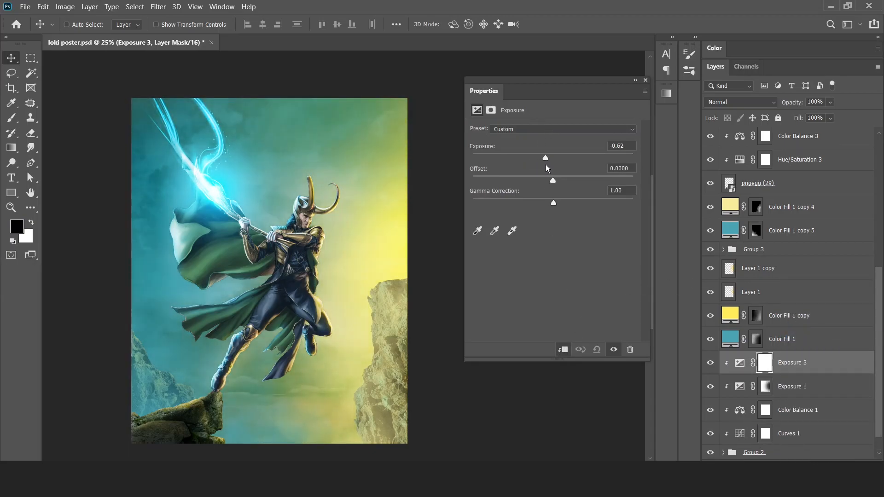
click(740, 102)
click(733, 144)
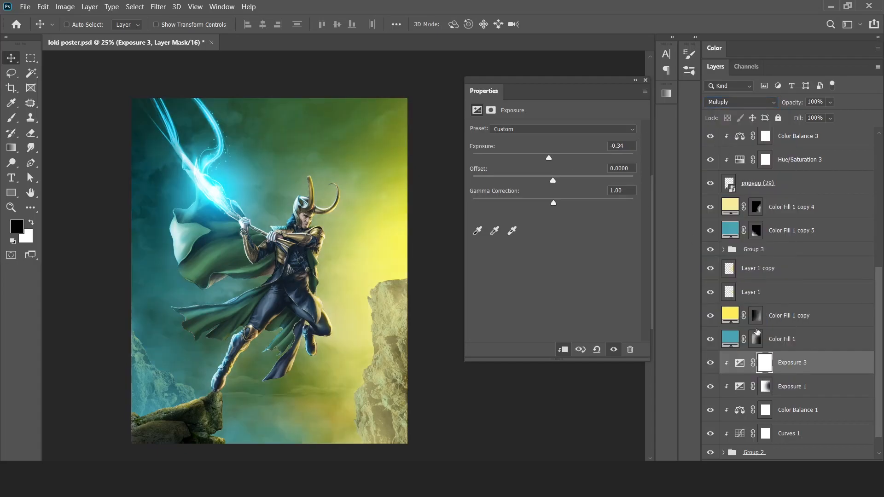
Set Exposure 3 to 50% opacity and paint on its mask over the teal area around the cape and legs.
key(5)
key(b)
drag(217, 182, 236, 334)
key(x)
key(x)
click(314, 286)
Create a new layer, move it above Color Fill 1 copy, and sample light cyan from the scepter's beam.
key(ctrl+shift+alt+n)
drag(769, 363, 769, 299)
alt+click(209, 166)
key(v)
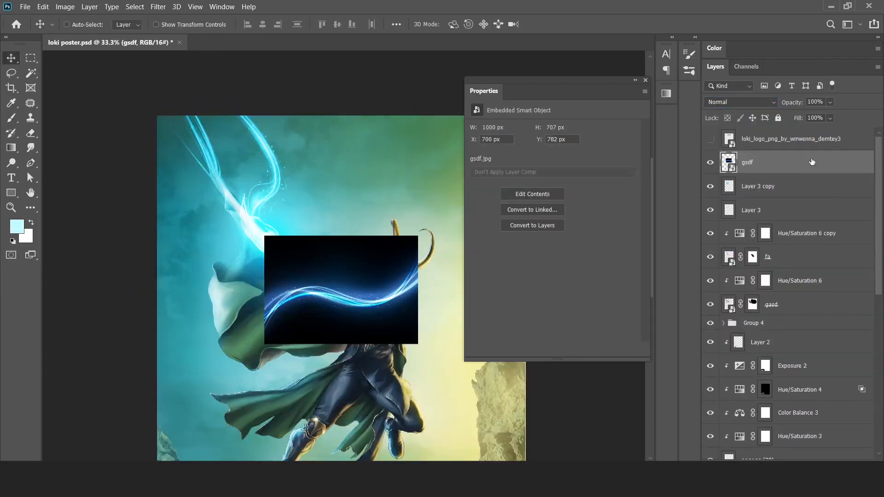
Hide the black background of the gsdf light streak by splitting its This Layer Blend If shadows to 18/105.
double_click(811, 161)
drag(591, 294, 652, 306)
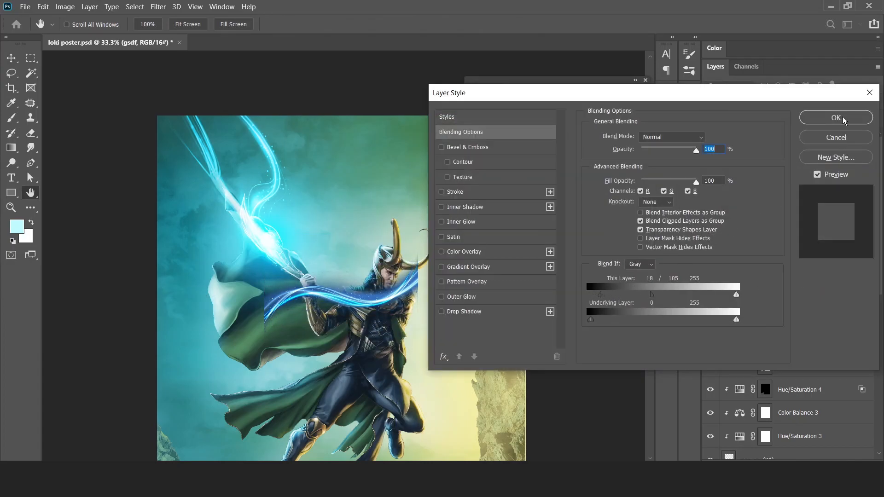
click(844, 121)
Transform the gsdf streak so it sweeps from the poster's upper left edge down to the scepter's head.
key(ctrl+t)
drag(438, 231, 449, 313)
drag(376, 301, 282, 233)
drag(338, 243, 346, 269)
drag(300, 172, 280, 190)
drag(302, 244, 279, 235)
drag(337, 249, 343, 224)
right_click(258, 247)
click(285, 434)
mouse_move(266, 367)
mouse_down()
mouse_move(317, 344)
mouse_move(272, 366)
mouse_up()
key(Return)
Set the gsdf streak to Screen and clip a duplicate of Hue/Saturation 6 copy to it.
click(739, 102)
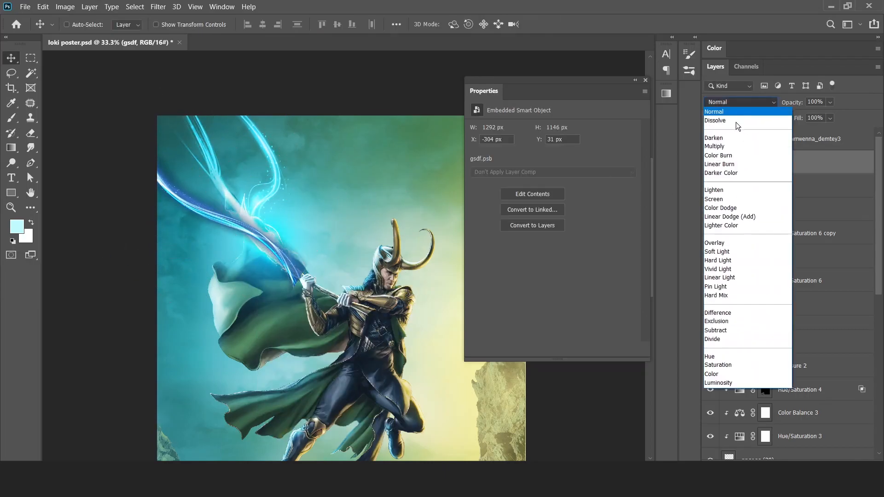
click(718, 198)
drag(789, 236, 789, 175)
alt+click(790, 174)
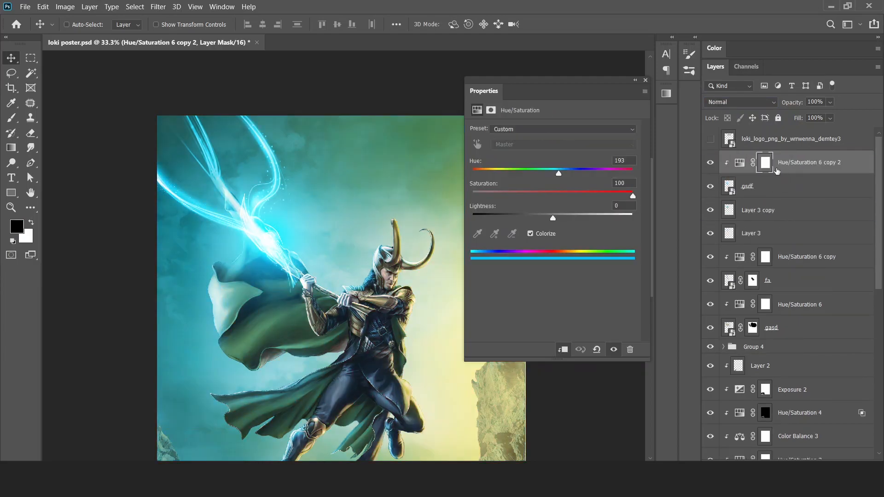
Add a layer mask to gsdf and paint black where the streak overlaps the scepter and the character's hands.
click(783, 185)
click(806, 466)
key(b)
mouse_move(340, 270)
mouse_down()
mouse_move(233, 238)
mouse_move(156, 262)
mouse_up()
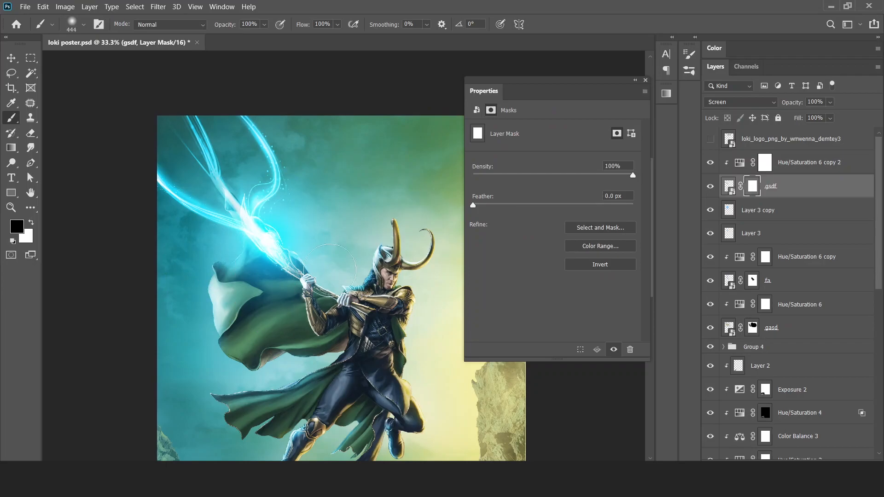
Create a new layer above Hue/Saturation 6 copy 2 and paint cyan light strands fanning from the scepter's head to the poster's upper left corner.
click(821, 167)
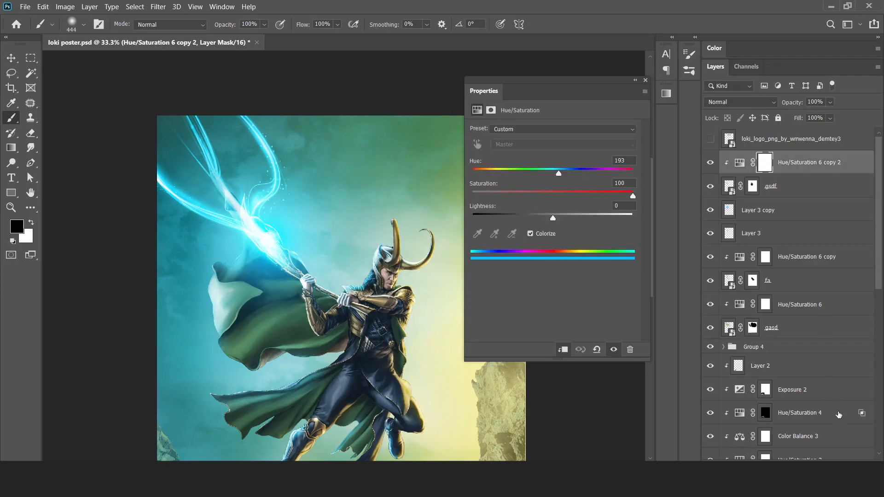
key(ctrl+shift+alt+n)
right_click(318, 173)
click(493, 253)
mouse_move(206, 170)
mouse_down()
mouse_move(148, 173)
mouse_move(158, 172)
mouse_up()
mouse_move(259, 152)
mouse_down()
mouse_move(306, 207)
mouse_move(258, 207)
mouse_up()
drag(302, 294, 276, 155)
drag(283, 294, 223, 160)
alt+click(341, 294)
drag(322, 310, 246, 188)
drag(299, 309, 184, 189)
drag(289, 333, 289, 245)
drag(313, 276, 157, 233)
drag(327, 294, 296, 106)
drag(187, 71, 187, 126)
drag(322, 350, 189, 240)
drag(318, 167, 274, 219)
Move Layer 5 below gasd and paint additional cyan and white strands along the scepter's beam.
key(v)
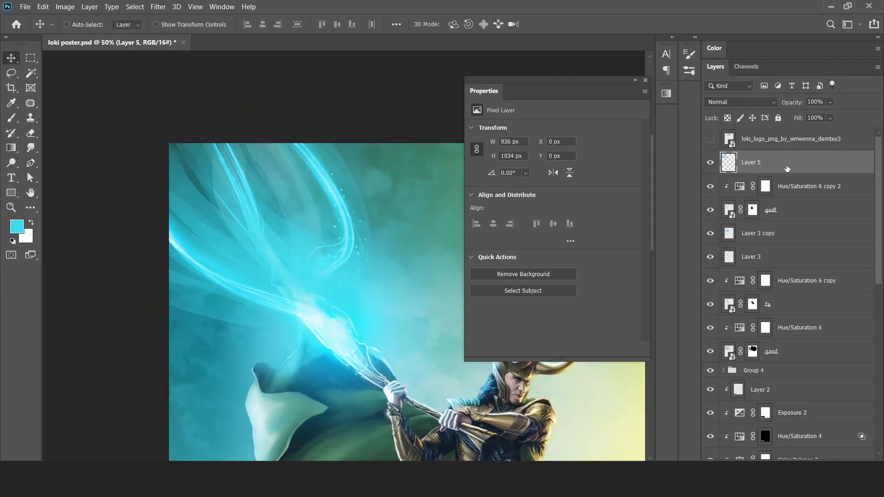
drag(779, 165, 778, 362)
key(b)
mouse_move(343, 232)
mouse_down()
mouse_move(331, 236)
mouse_move(297, 125)
mouse_up()
drag(276, 312, 169, 258)
drag(294, 249, 280, 246)
drag(304, 255, 278, 136)
ctrl+alt+click(297, 261)
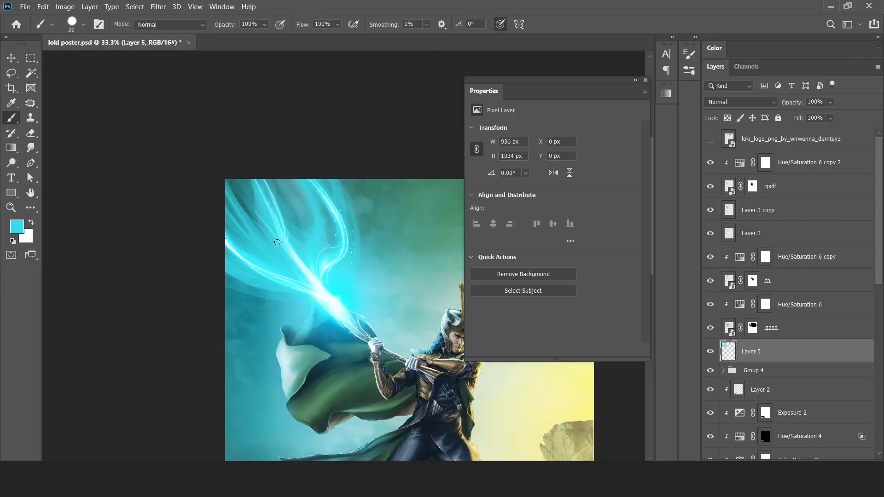
drag(290, 173, 296, 180)
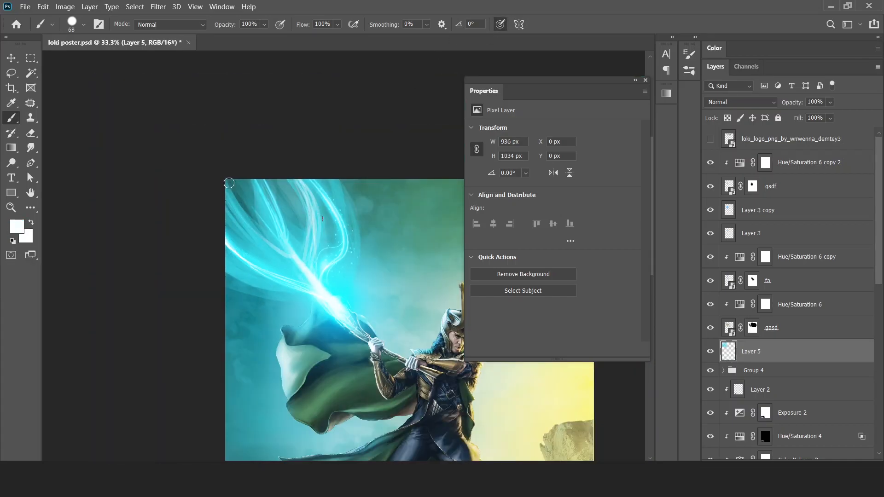
Add a layer mask to Layer 5 and set the painted strands to Overlay.
key(ctrl+shift+m)
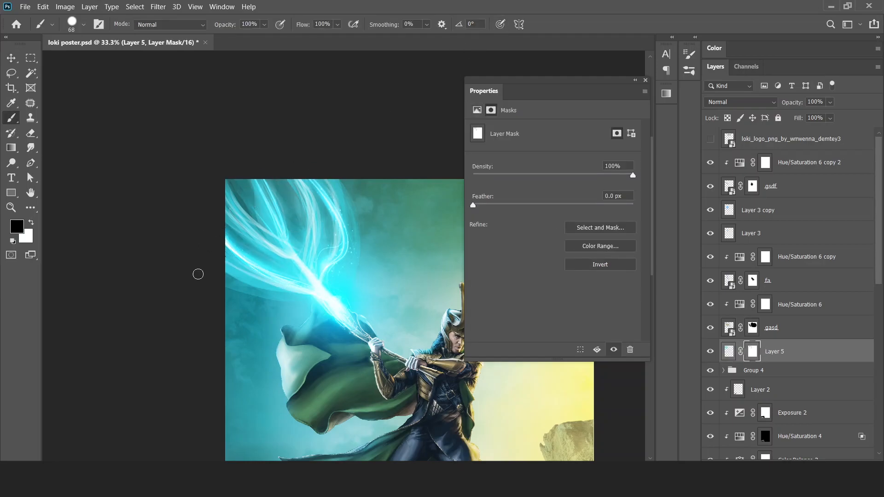
key(v)
click(740, 102)
click(730, 245)
key(ctrl+minus)
key(ctrl+minus)
key(ctrl+minus)
key(ctrl+plus)
drag(428, 346, 295, 304)
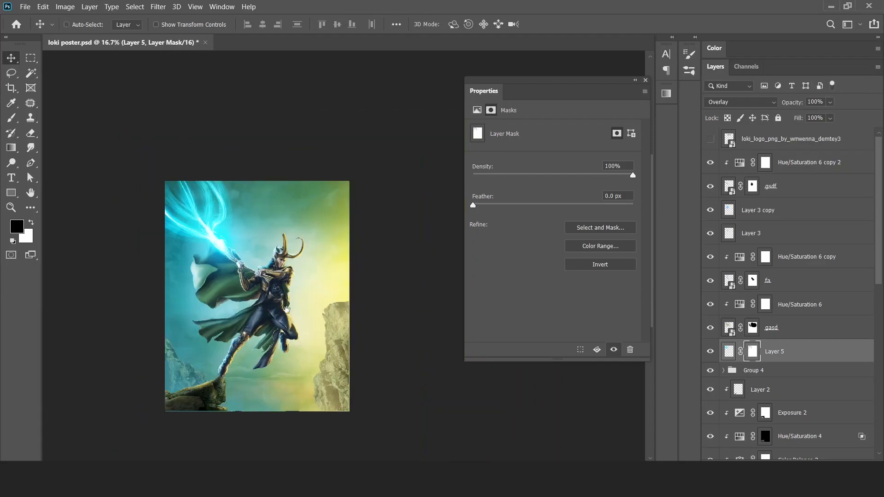
Paint more strands on Layer 5 toward the poster's left edge in cyan sampled from the beam, and touch up its mask.
key(ctrl+plus)
key(b)
key(ctrl+plus)
click(731, 355)
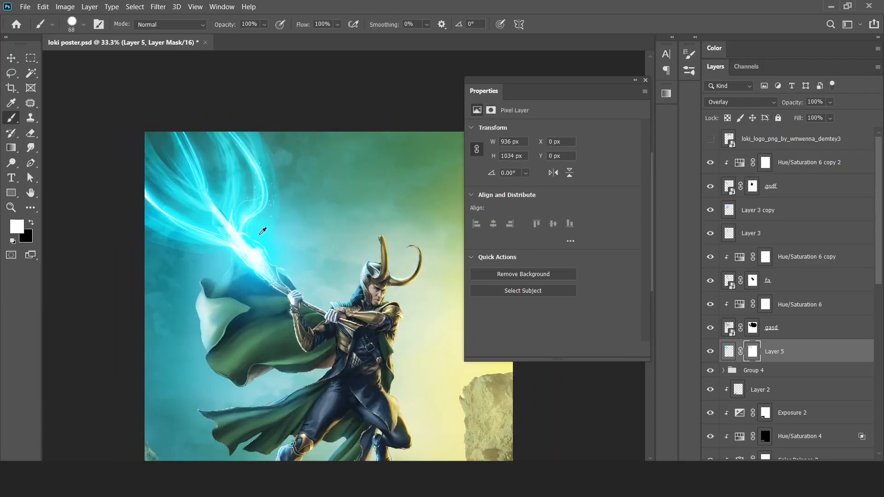
alt+click(259, 233)
drag(193, 249, 148, 295)
drag(198, 265, 148, 295)
alt+click(245, 257)
drag(215, 246, 153, 256)
key(ctrl+minus)
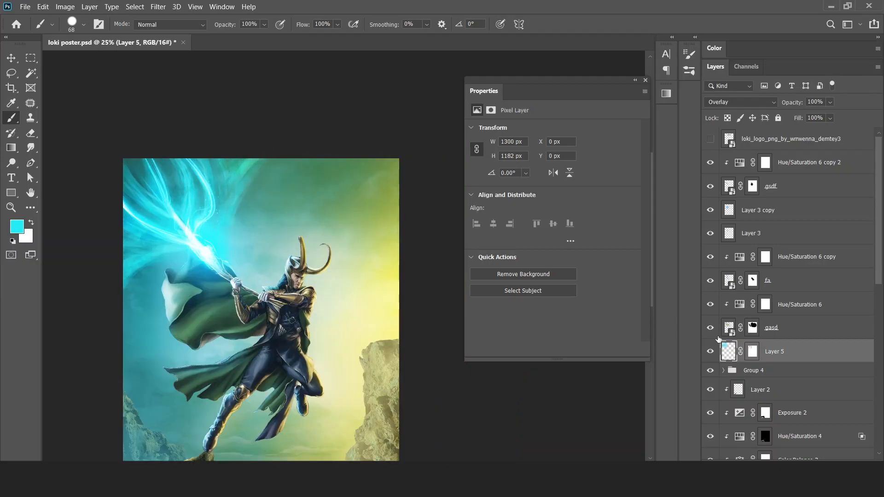
click(752, 351)
key(ctrl+minus)
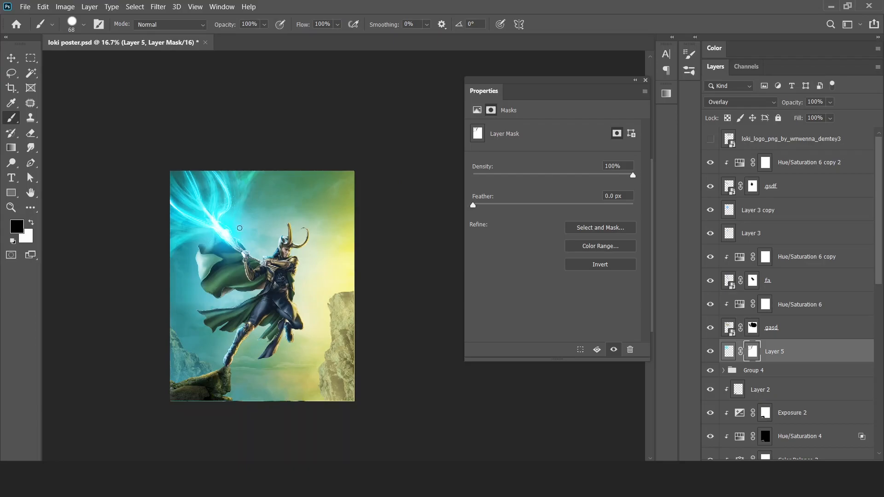
key(ctrl+plus)
Paste the lightning image above Hue/Saturation 6 copy 2 and hide its black background with a This Layer Blend If split of 20/58.
click(818, 164)
key(ctrl+v)
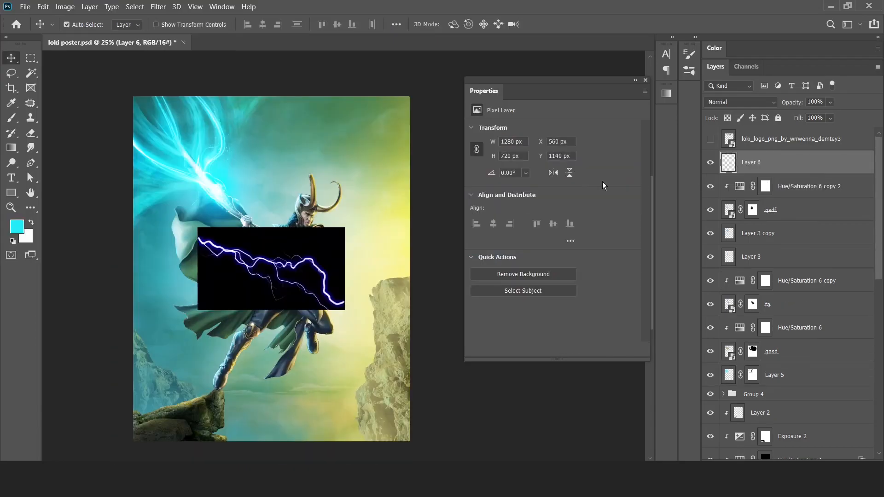
double_click(817, 164)
drag(590, 294, 615, 293)
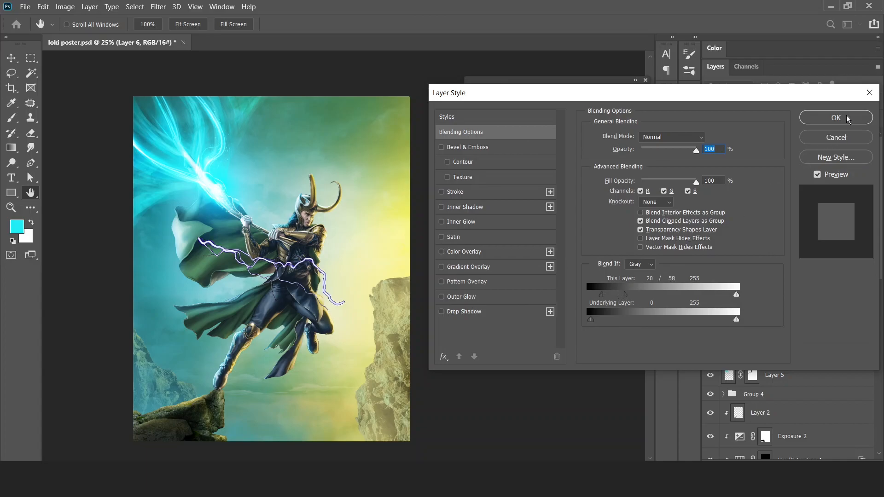
click(846, 119)
Set the lightning to Screen and rotate it about 24° along the beam from the scepter's head to the upper left corner.
click(740, 102)
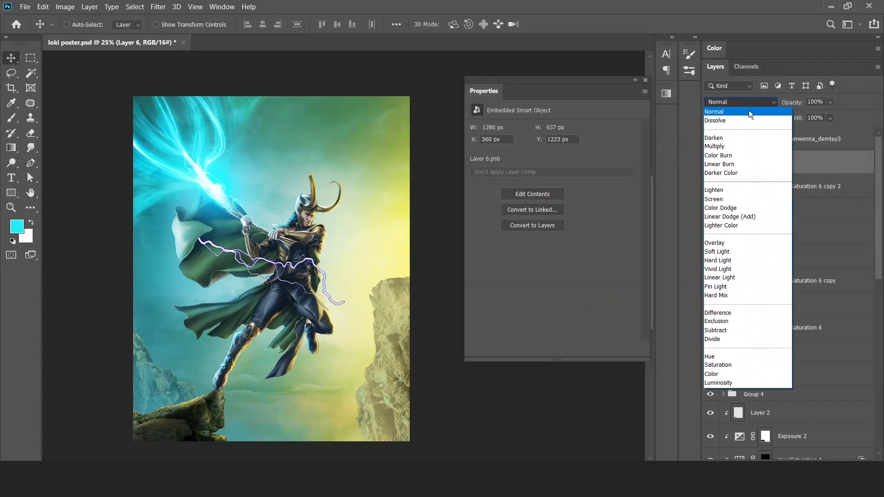
click(736, 199)
drag(307, 283, 296, 278)
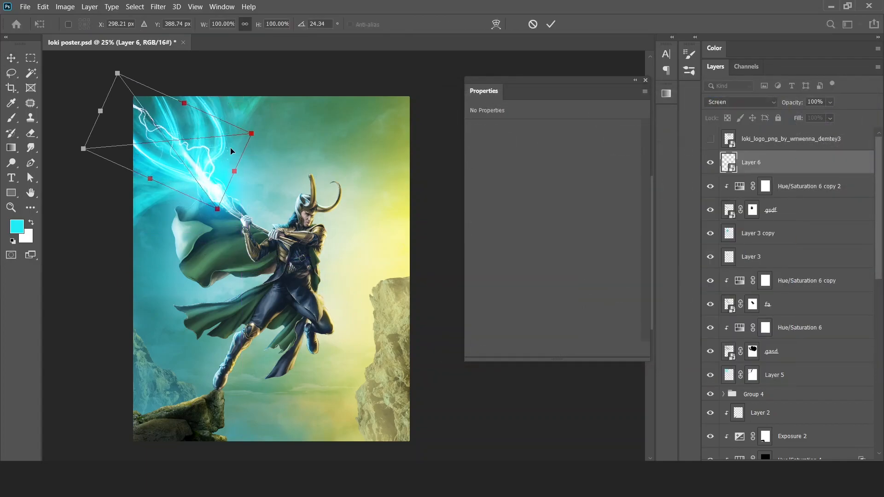
drag(231, 147, 152, 110)
key(Return)
Duplicate the lightning layer and rotate the copy into a second bolt near the scepter.
key(ctrl+j)
key(ctrl+t)
drag(185, 63, 233, 51)
drag(136, 253, 43, 177)
drag(261, 301, 246, 298)
key(Return)
Reposition and transform the lightning copy so it rises from the scepter's head to the poster's top edge.
drag(248, 301, 278, 229)
key(ctrl+t)
right_click(245, 213)
click(269, 284)
drag(235, 189, 238, 230)
key(Return)
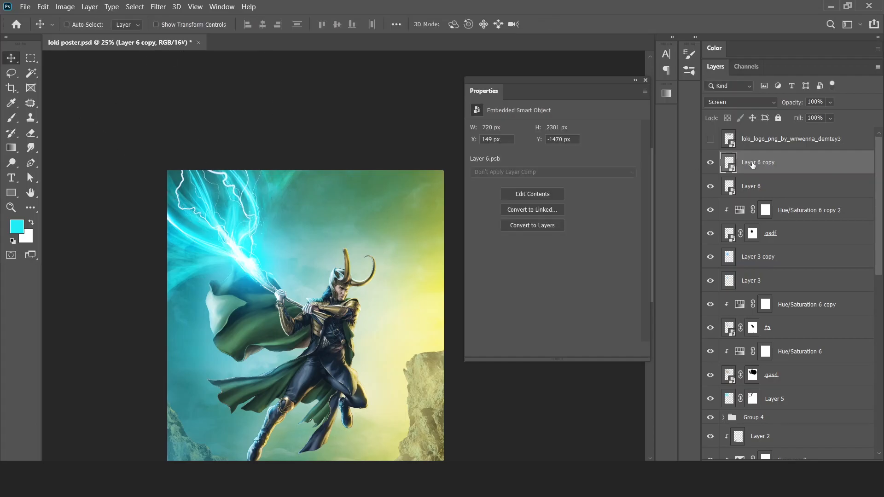
Duplicate Layer 6 copy and transform the new bolt to branch from the scepter's head toward the upper left.
key(ctrl+j)
key(ctrl+t)
right_click(238, 213)
click(262, 403)
drag(265, 276, 270, 91)
drag(258, 194, 206, 247)
drag(289, 235, 290, 240)
key(Return)
Group the three lightning layers.
scroll(290, 193, down, 2)
scroll(300, 244, up, 2)
ctrl+click(778, 210)
ctrl+click(778, 166)
key(ctrl+g)
Clip a colorized Hue/Saturation adjustment to the lightning group with hue 183, saturation 100 and lightness -1, and compare it on and off.
click(817, 460)
click(828, 358)
click(562, 350)
click(545, 233)
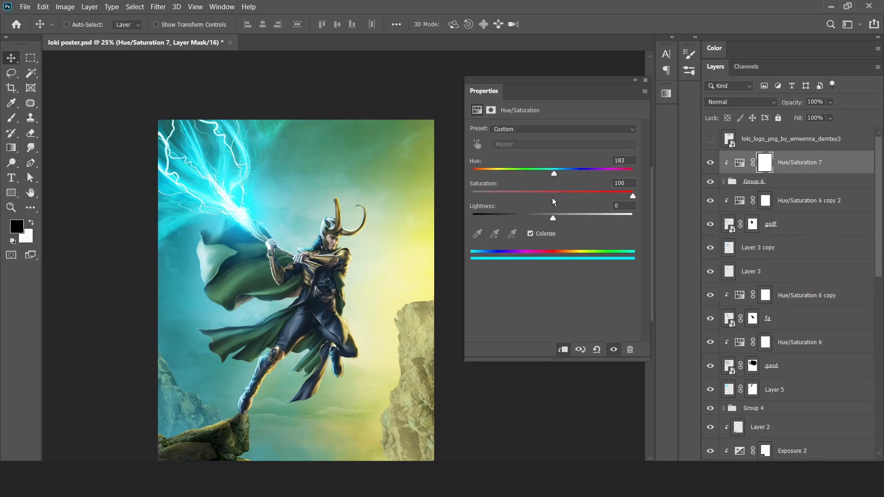
drag(548, 221, 553, 218)
click(710, 163)
click(710, 163)
key(ctrl+minus)
mouse_move(322, 258)
mouse_down()
mouse_move(310, 242)
mouse_move(323, 265)
mouse_up()
key(ctrl+plus)
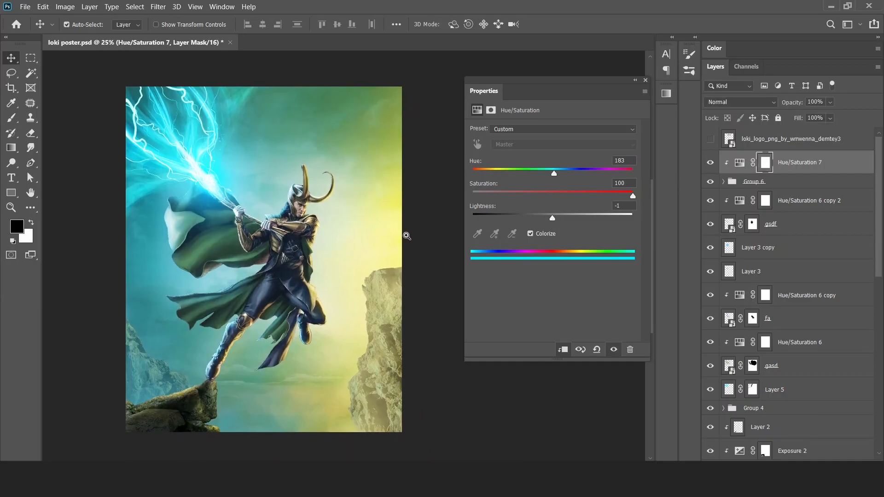
Create a new layer above Hue/Saturation 7 and fill a jagged lasso selection along the scepter's shaft with cyan.
click(282, 218)
click(283, 218)
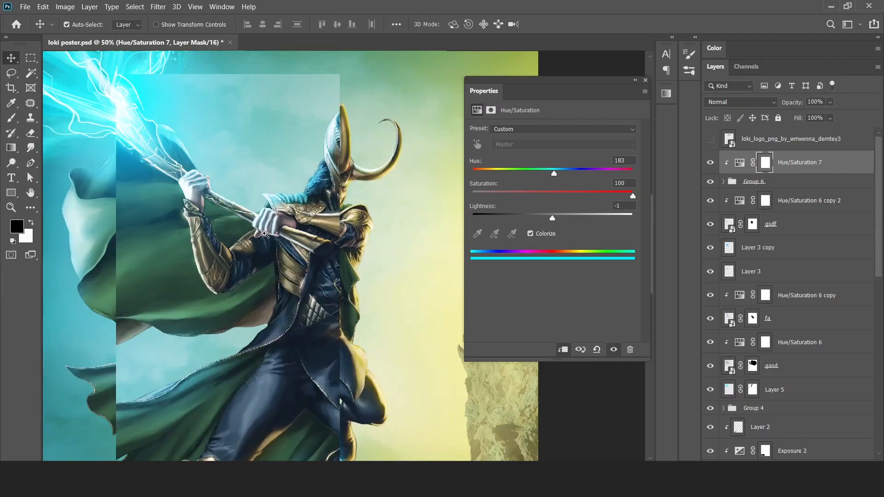
click(282, 218)
click(283, 218)
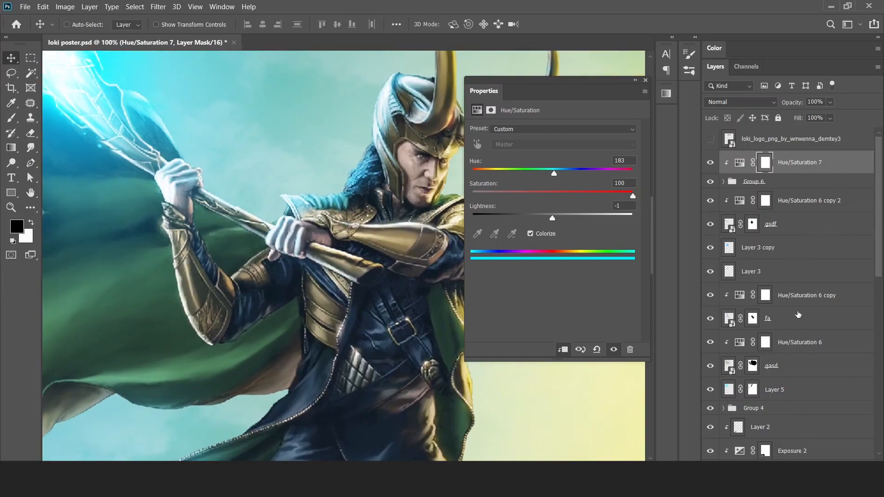
key(ctrl+shift+alt+n)
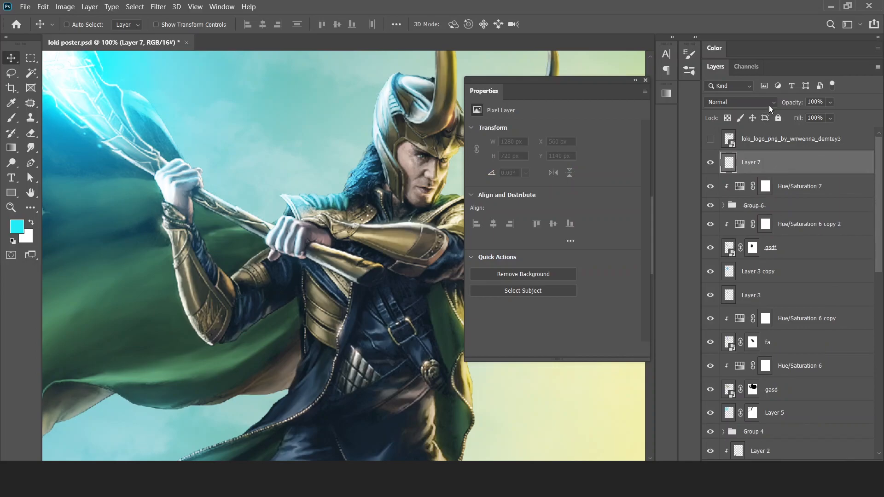
key(shift+l)
ctrl+click(210, 207)
drag(175, 138, 148, 118)
ctrl+click(248, 213)
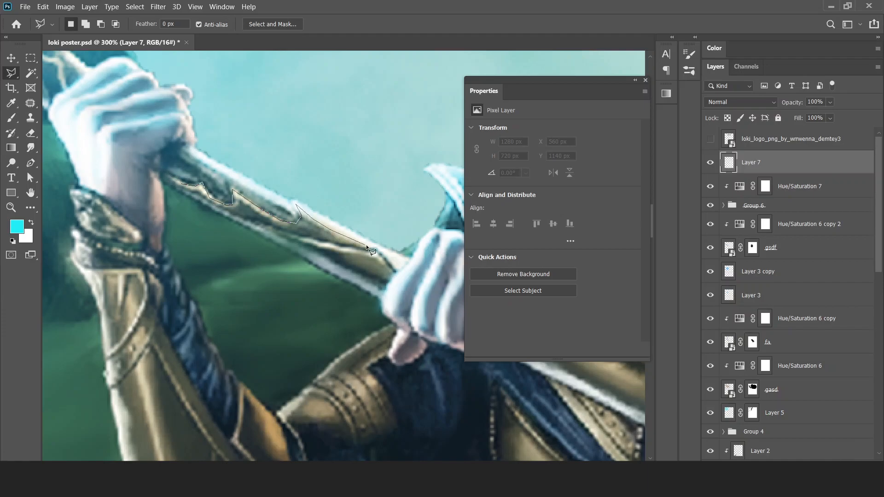
click(197, 195)
key(alt+BackSpace)
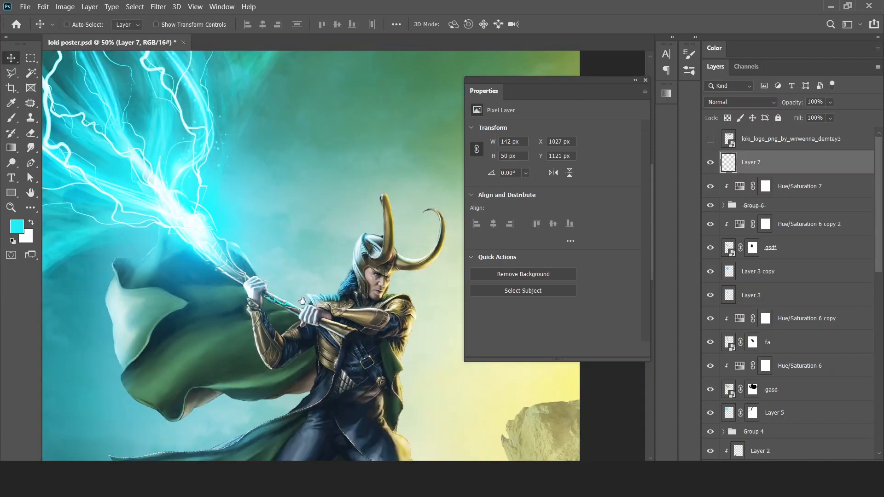
Lasso jagged reflection patches across the cape and coat, fill them with cyan on Layer 7, and deselect.
key(l)
ctrl+click(302, 300)
mouse_move(302, 300)
mouse_down()
mouse_move(280, 193)
mouse_move(289, 168)
mouse_up()
mouse_move(143, 258)
mouse_down()
mouse_move(214, 277)
mouse_move(151, 279)
mouse_move(240, 257)
mouse_up()
key(shift+l)
key(shift+l)
mouse_move(163, 255)
mouse_down()
mouse_move(181, 234)
mouse_move(171, 267)
mouse_up()
drag(172, 267, 163, 176)
drag(175, 356, 229, 340)
drag(176, 360, 176, 358)
drag(201, 386, 176, 353)
drag(228, 381, 238, 375)
mouse_move(244, 103)
mouse_down()
mouse_move(221, 213)
mouse_move(231, 191)
mouse_move(159, 129)
mouse_up()
key(ctrl+minus)
mouse_move(300, 400)
mouse_down()
mouse_move(310, 387)
mouse_move(304, 398)
mouse_up()
drag(188, 212, 197, 274)
drag(141, 204, 152, 190)
key(alt+BackSpace)
key(d)
key(ctrl+d)
key(v)
key(ctrl+minus)
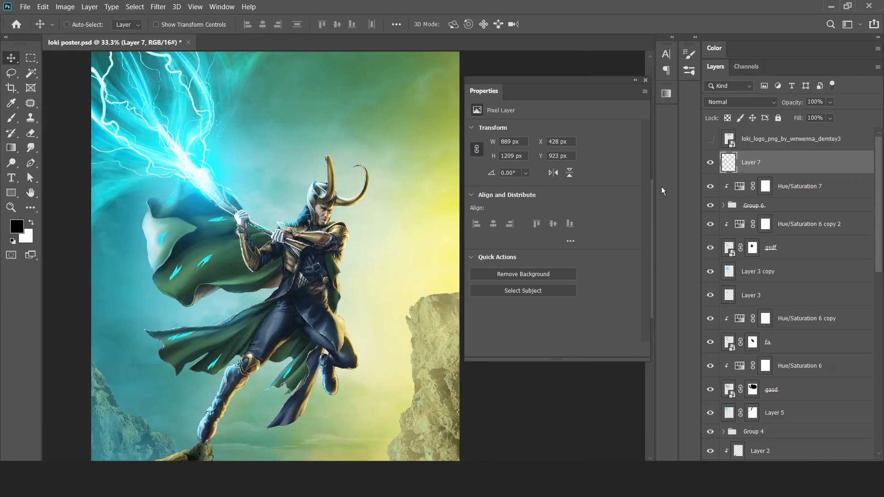
Duplicate Layer 7 and set the copy's blend mode to Overlay.
key(ctrl+j)
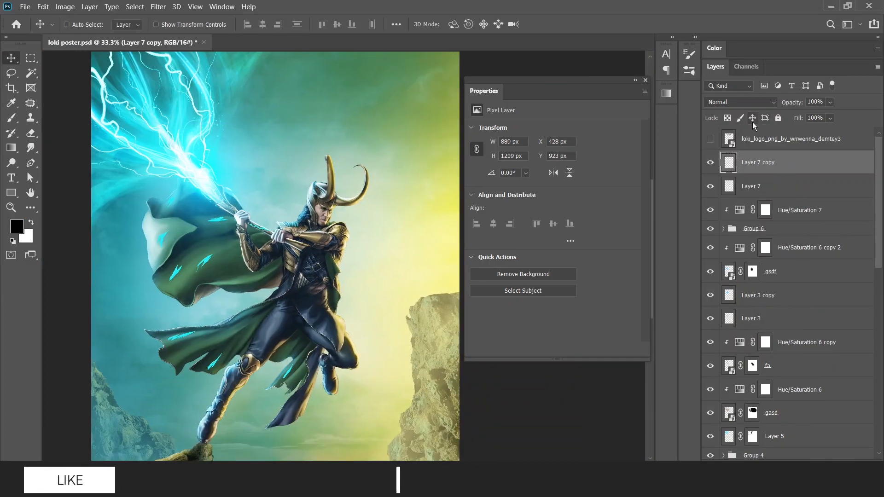
click(740, 101)
click(722, 244)
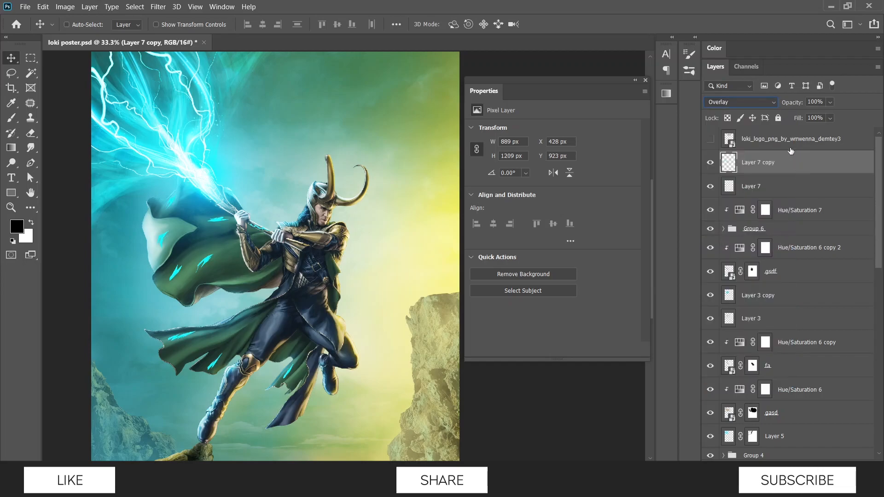
click(155, 8)
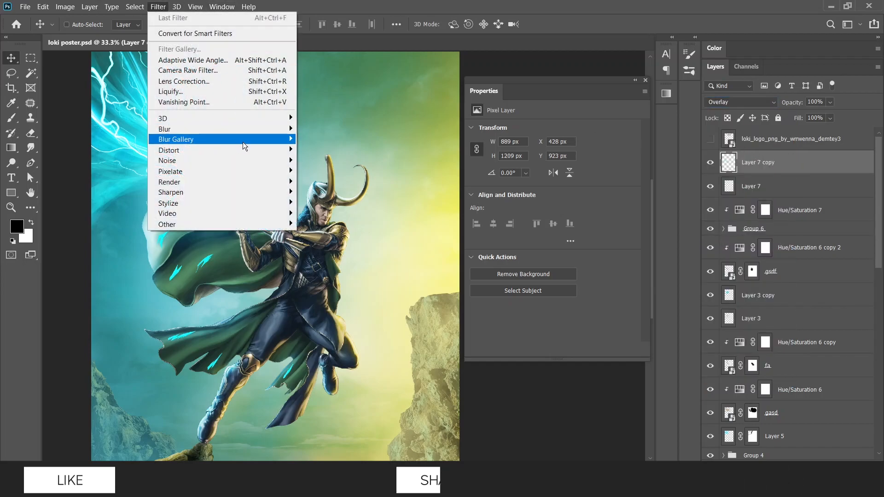
Add a Bevel & Emboss effect to the original Layer 7 with the cyan reflection patches.
click(753, 180)
double_click(753, 180)
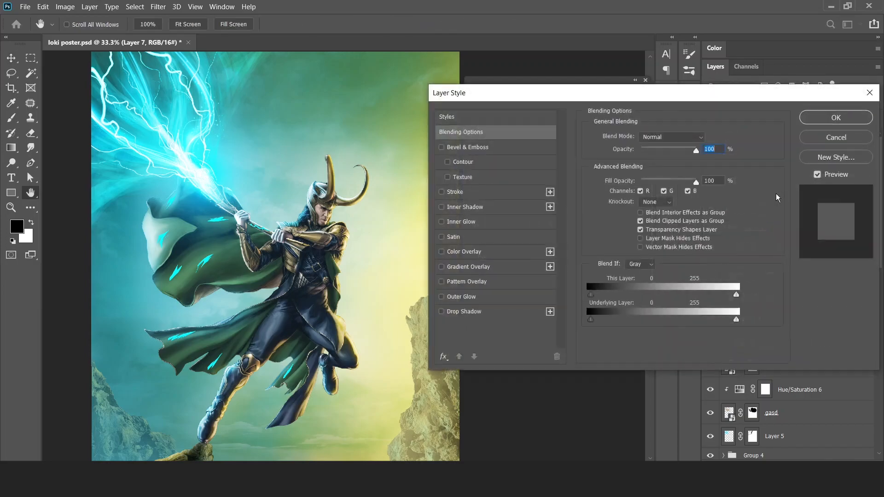
click(480, 148)
ctrl+click(213, 266)
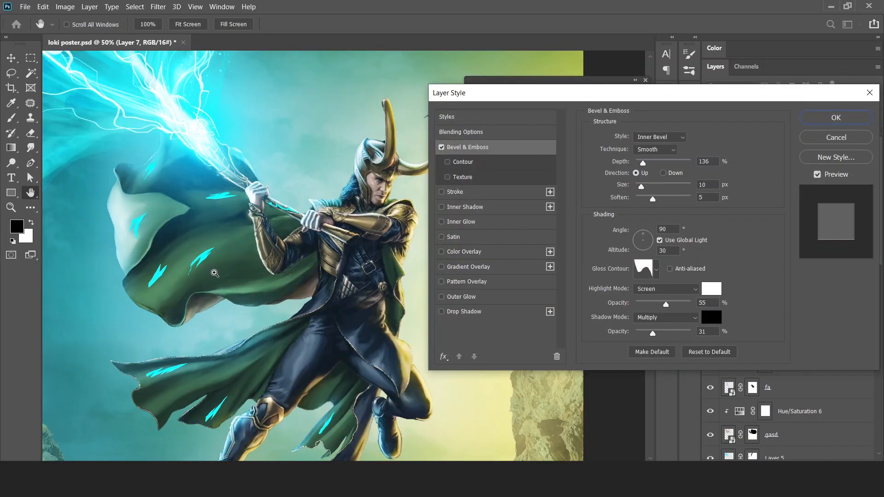
key(Return)
ctrl+click(217, 265)
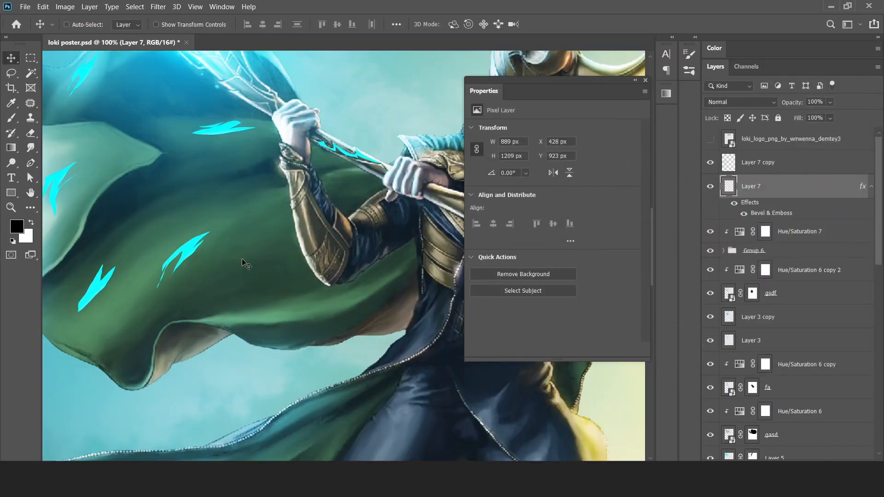
Set Layer 7's Bevel & Emboss to Outer Bevel, depth 199%, size 8 px, soften 16 px, highlight opacity 17% and shadow opacity 19%.
double_click(765, 213)
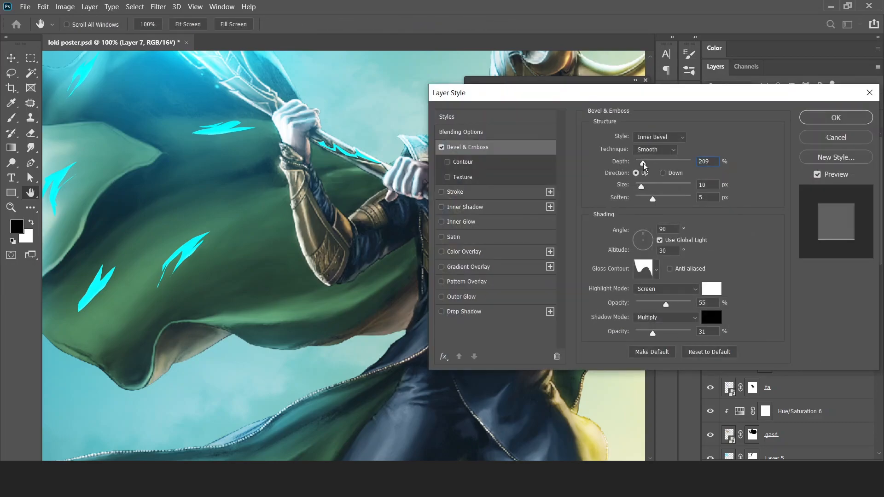
click(655, 186)
click(658, 136)
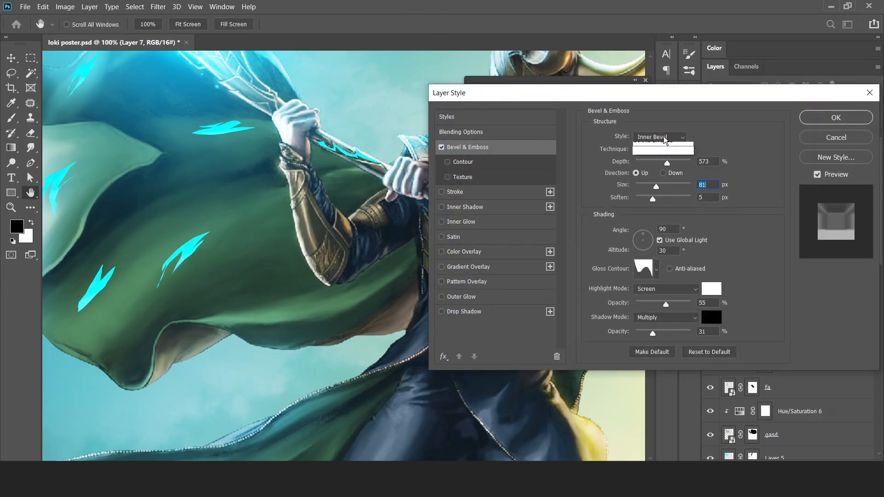
click(638, 149)
drag(665, 163, 640, 186)
drag(652, 333, 645, 333)
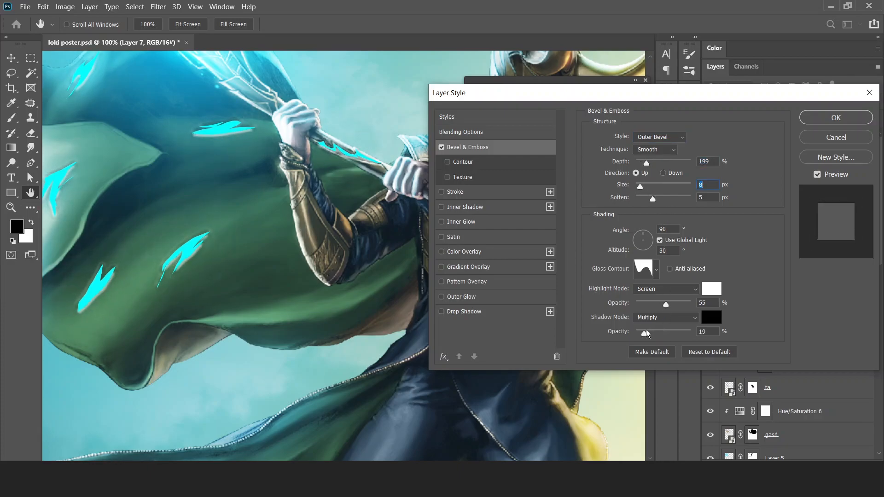
drag(665, 304, 656, 305)
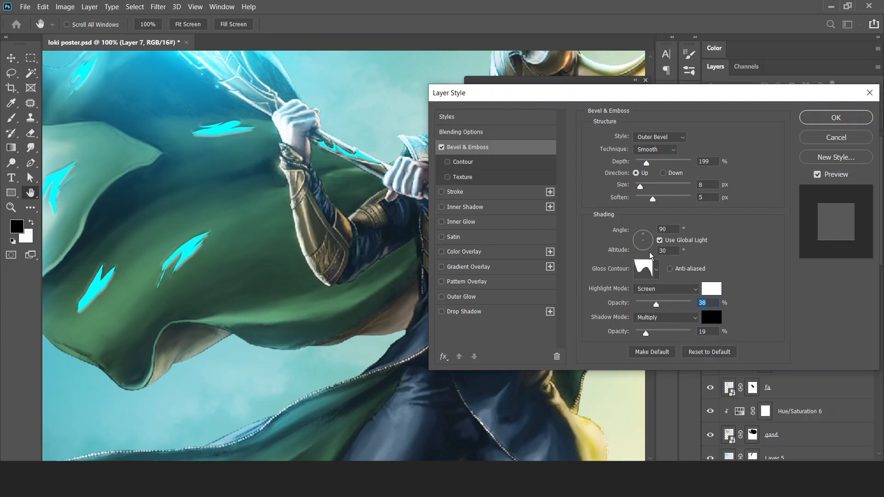
drag(656, 305, 646, 304)
drag(651, 306, 644, 306)
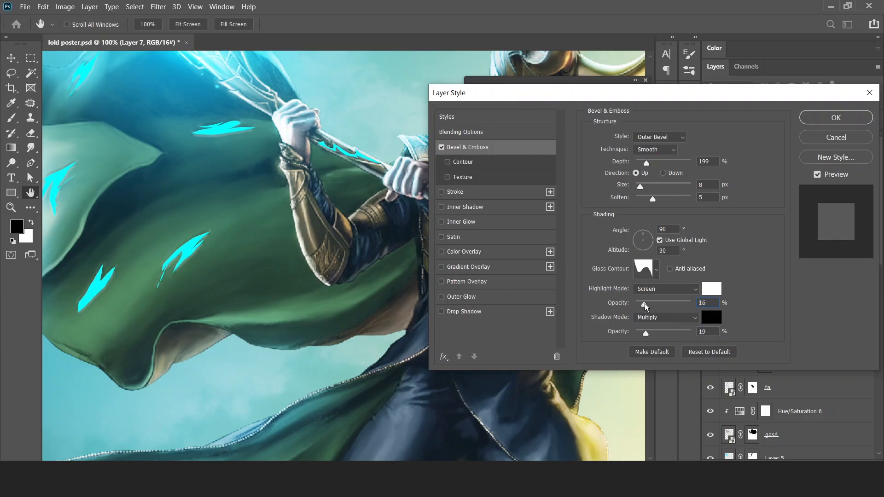
drag(652, 199, 690, 198)
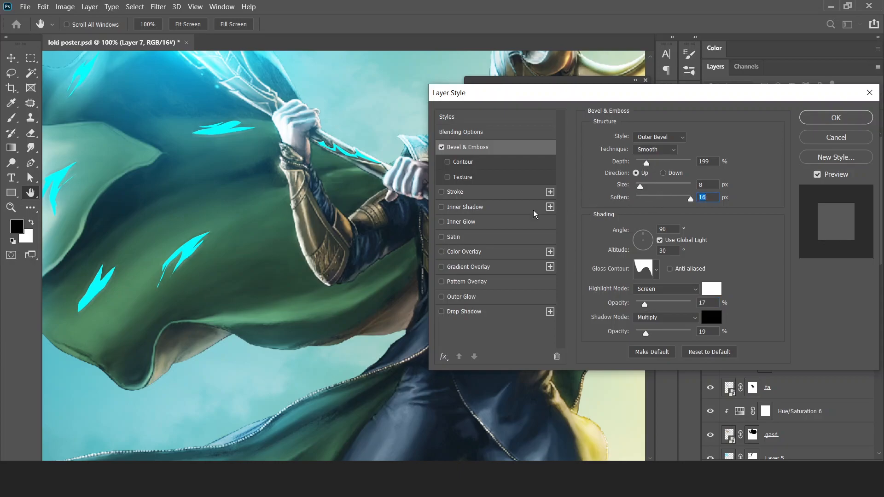
scroll(329, 255, down, 2)
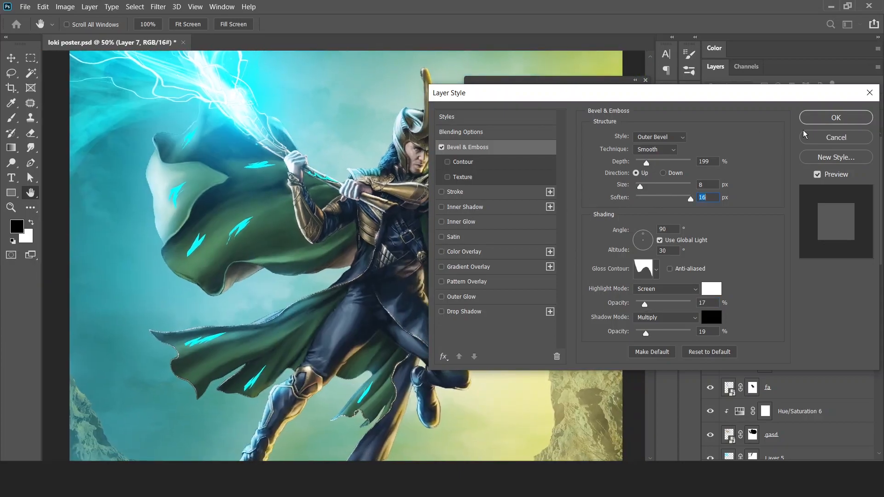
key(Return)
Apply a Gaussian Blur with a 7.6-pixel radius to Layer 7 copy.
key(ctrl+j)
key(v)
click(157, 7)
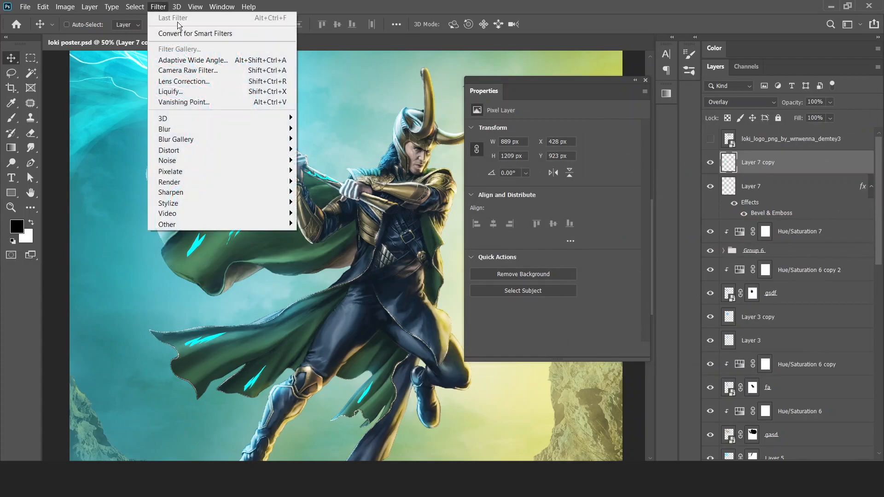
mouse_move(216, 129)
click(325, 171)
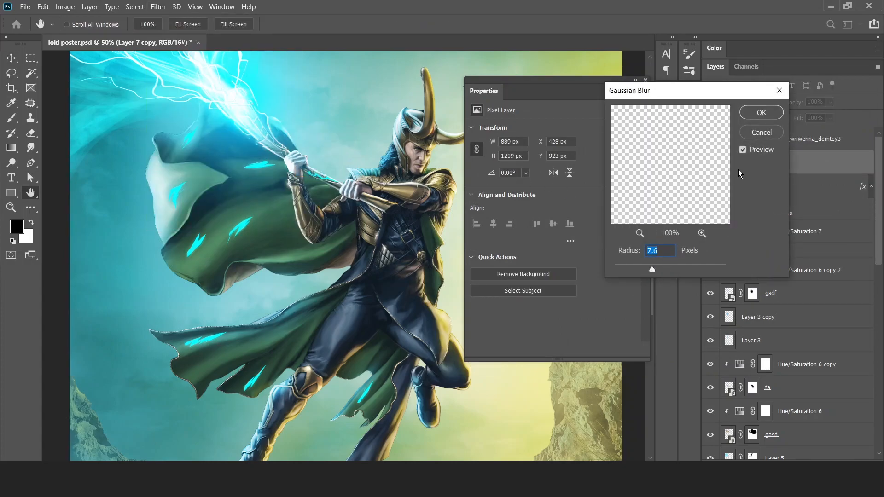
click(762, 113)
Duplicate the blurred reflection layer and reapply the last Gaussian Blur to the new copy.
key(ctrl+j)
click(158, 6)
click(193, 16)
ctrl+alt+click(299, 203)
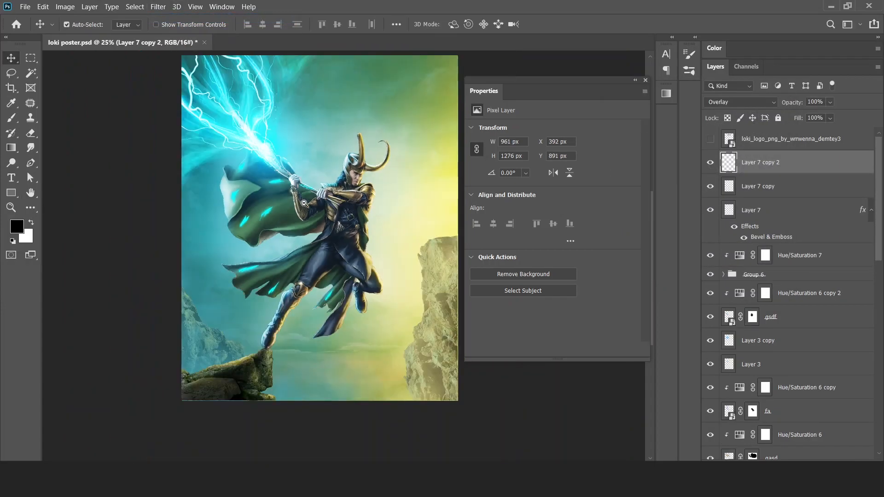
ctrl+click(322, 211)
Duplicate Layer 7 copy 2, apply another Gaussian Blur to the new copy and set its blend mode to Linear Dodge (Add).
key(ctrl+j)
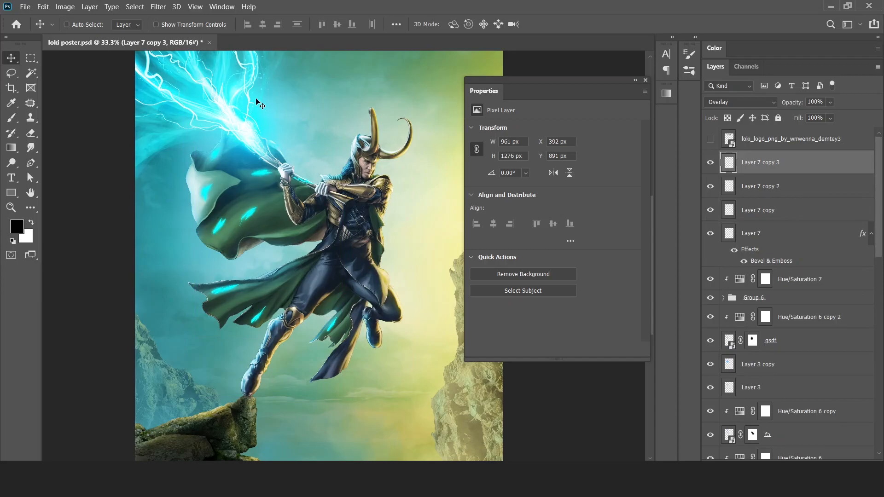
click(161, 6)
mouse_move(231, 129)
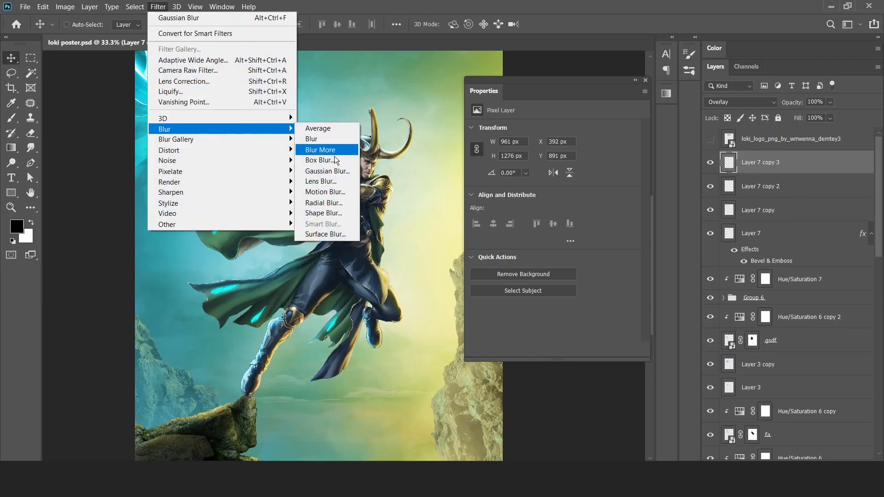
click(326, 171)
click(759, 112)
click(749, 86)
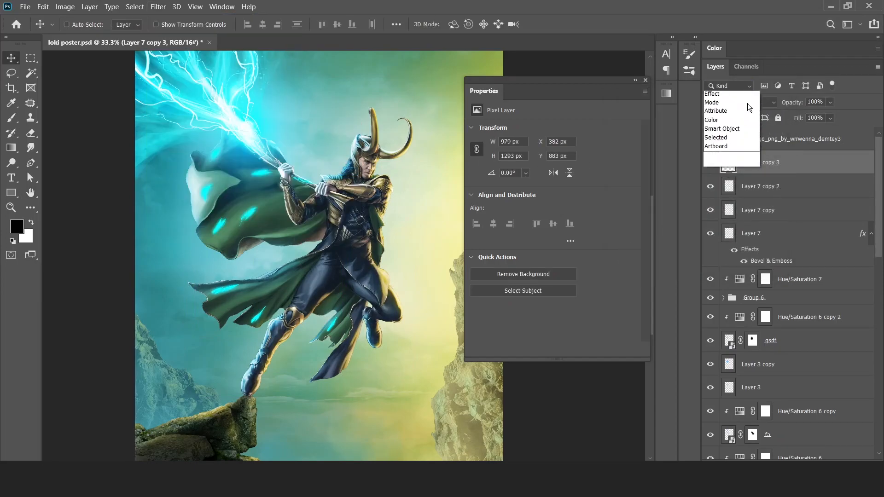
click(764, 103)
click(753, 224)
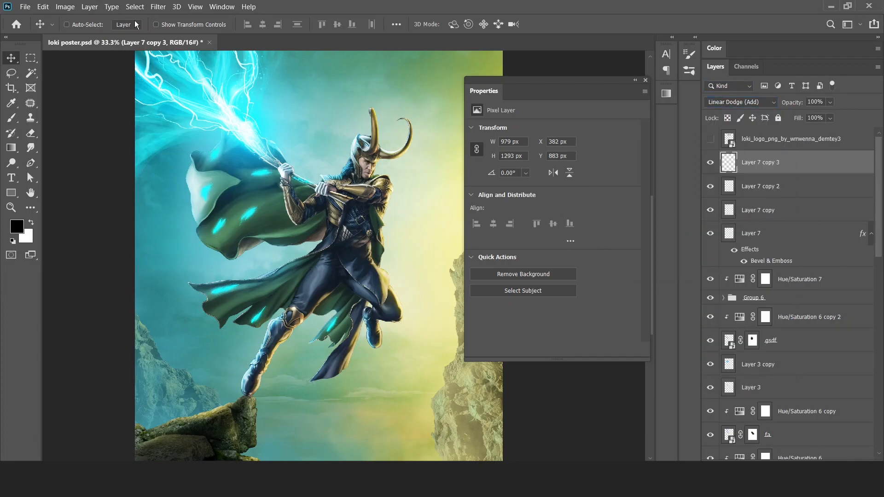
Blur Layer 7 copy 3 further with a Gaussian Blur of about 48 pixels.
click(158, 6)
mouse_move(288, 129)
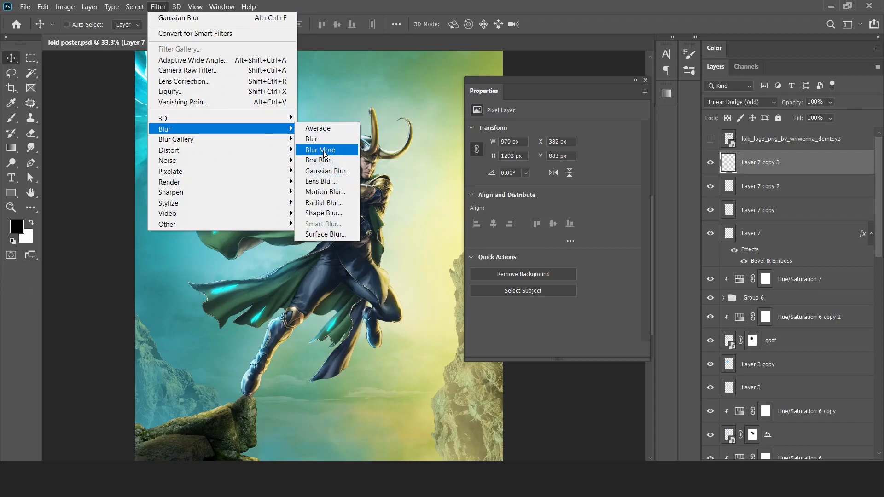
click(327, 171)
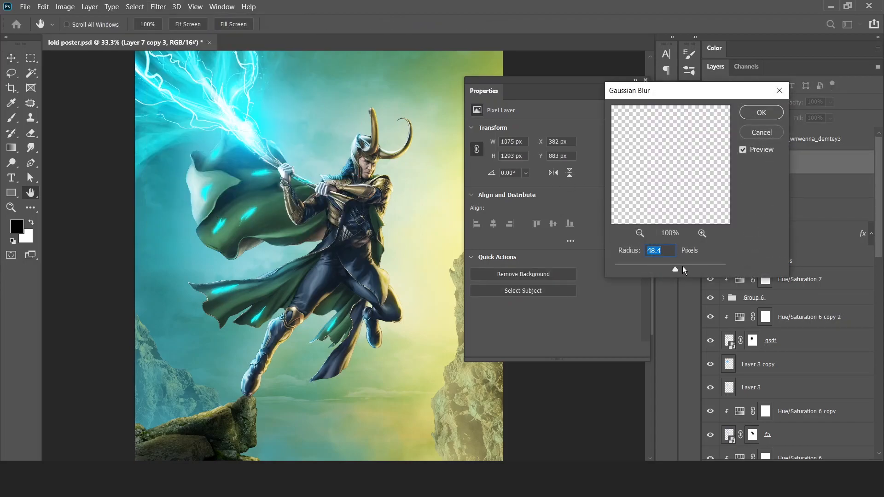
click(761, 113)
Set Layer 7 copy 2 to Linear Dodge (Add) and reapply the last Gaussian Blur to it.
key(alt+bracketleft)
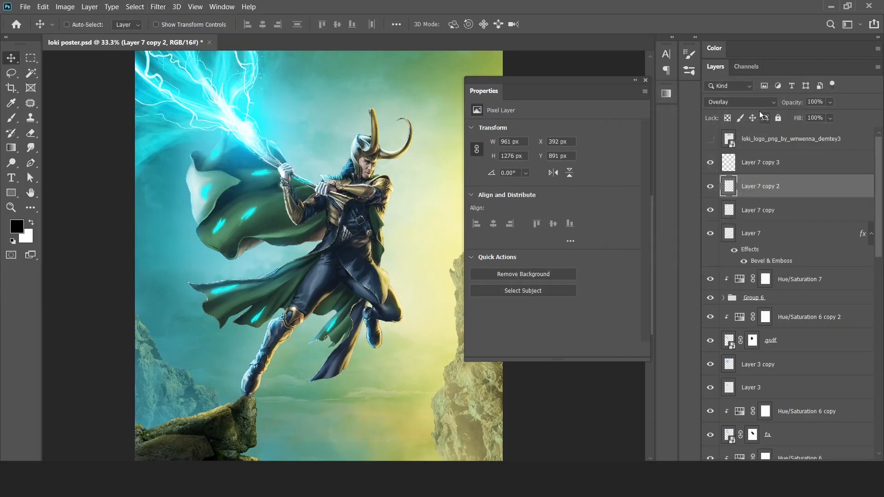
click(755, 101)
click(732, 215)
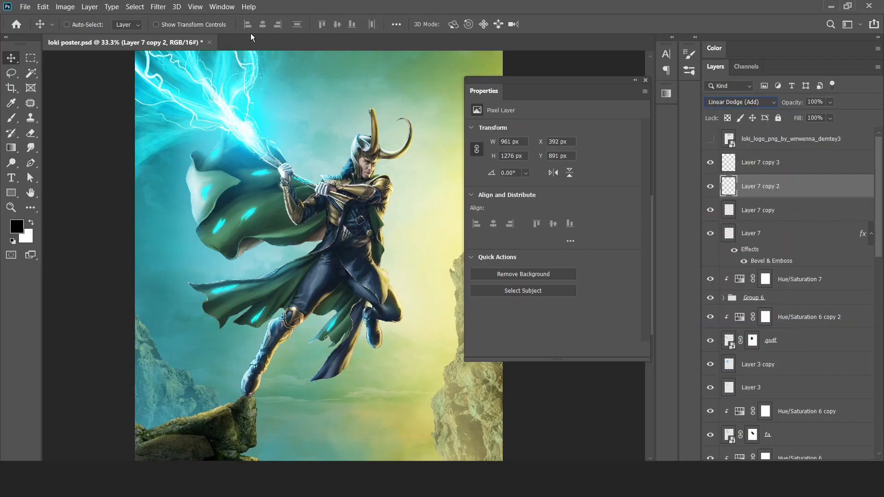
click(158, 6)
click(167, 18)
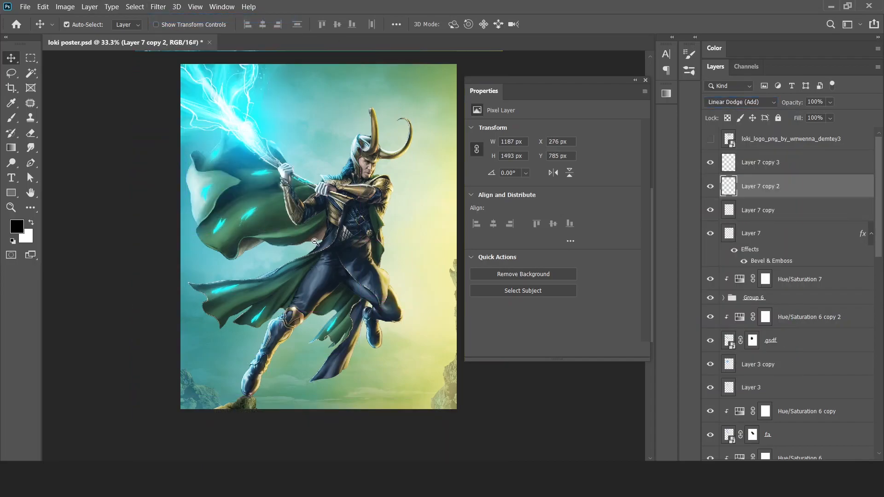
ctrl+click(332, 249)
drag(333, 250, 318, 250)
Create a new Linear Dodge (Add) layer above Layer 7 copy 3 and try a cyan brush dab on the cape.
click(759, 232)
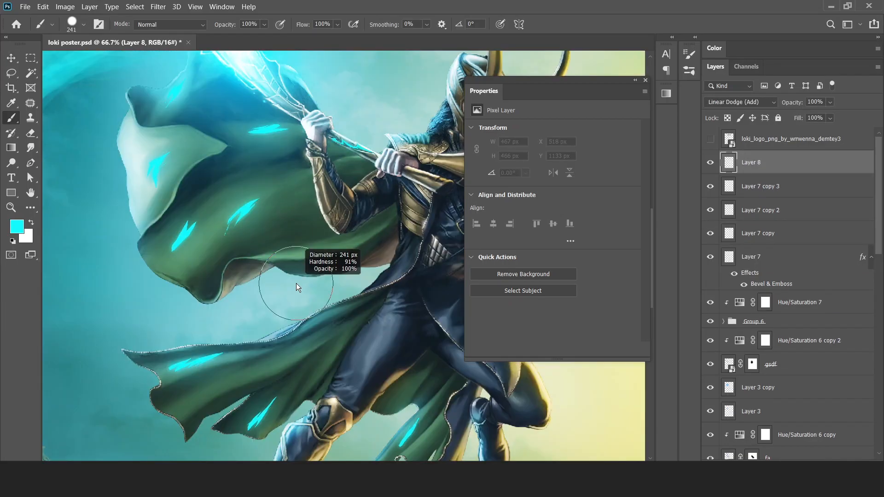
alt+right_click(295, 271)
click(241, 209)
key(ctrl+z)
Choose the Soft Round Pressure Opacity brush and paint soft cyan glows over the reflection patches on the cape and coat.
right_click(306, 204)
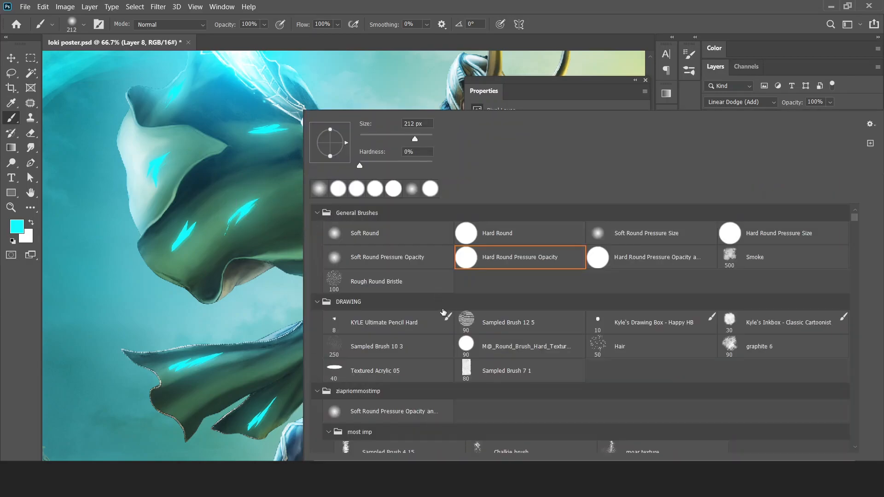
click(405, 256)
click(237, 217)
alt+right_click(217, 213)
mouse_move(225, 230)
mouse_down()
mouse_move(265, 191)
mouse_move(225, 236)
mouse_move(168, 248)
mouse_up()
drag(162, 157, 154, 171)
drag(289, 328, 274, 256)
mouse_move(199, 285)
mouse_down()
mouse_move(167, 297)
mouse_move(179, 292)
mouse_up()
drag(252, 330, 234, 357)
mouse_move(281, 300)
mouse_down()
mouse_move(270, 301)
mouse_move(277, 309)
mouse_up()
drag(364, 301, 329, 366)
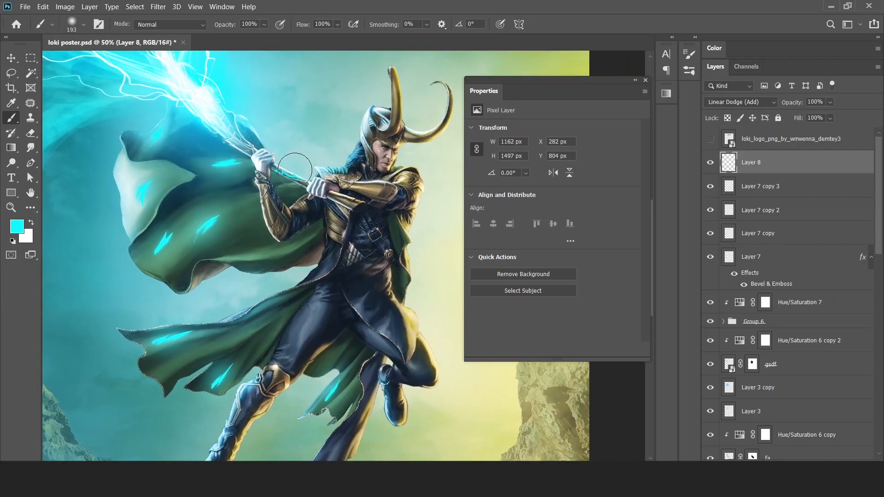
Change the blend mode of the painted glow on Layer 8 to Overlay.
key(v)
click(719, 103)
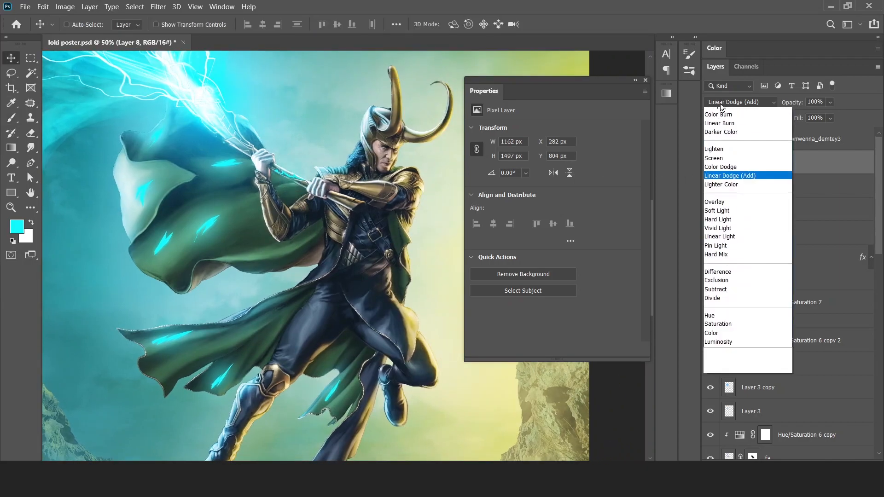
click(722, 243)
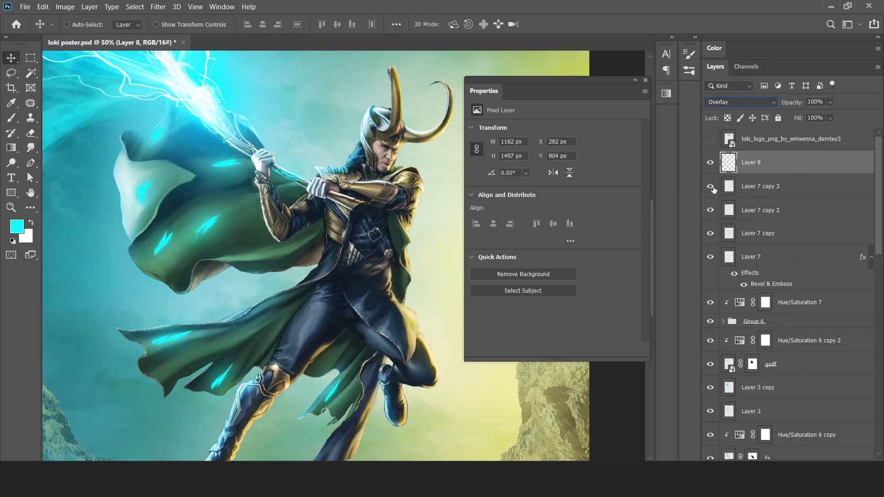
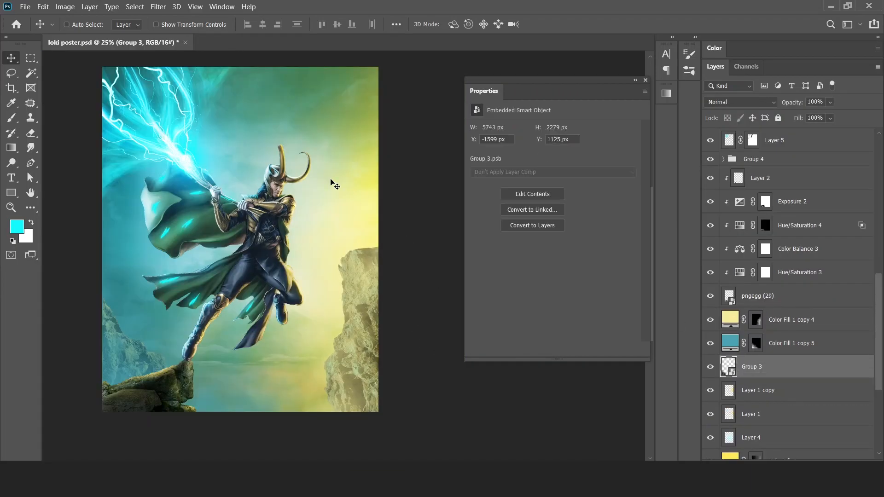
Apply a Field Blur from the Blur Gallery to the Group 3 smart object containing the background cliffs.
click(157, 9)
mouse_move(263, 137)
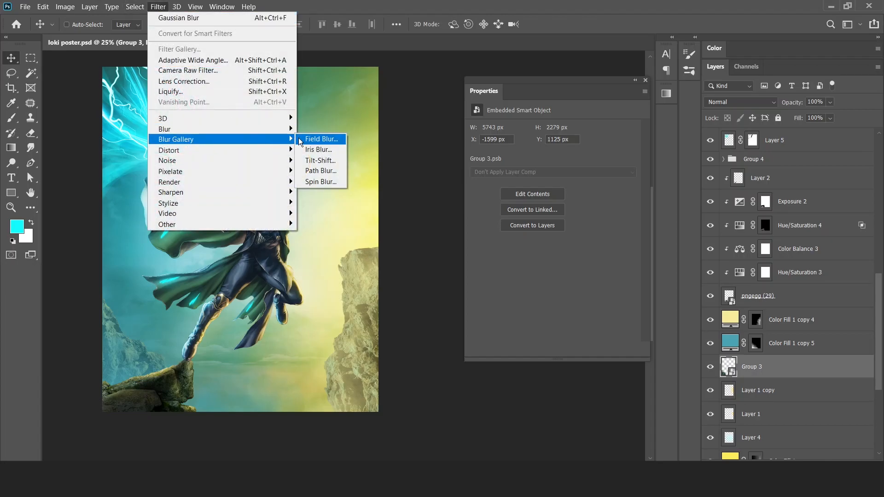
click(328, 137)
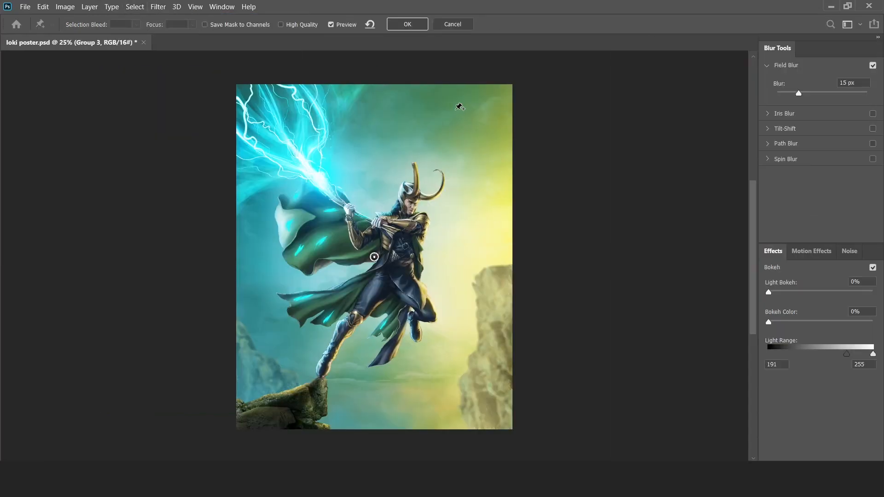
drag(809, 96, 811, 100)
click(801, 93)
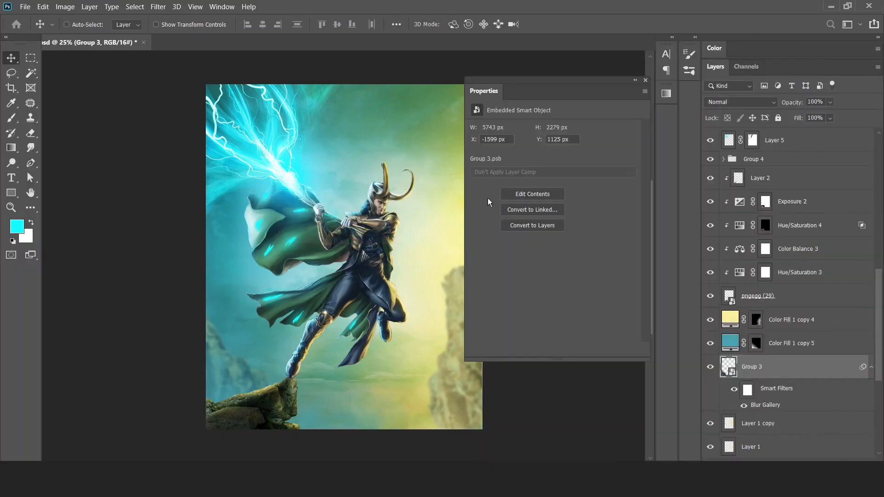
drag(418, 270, 351, 276)
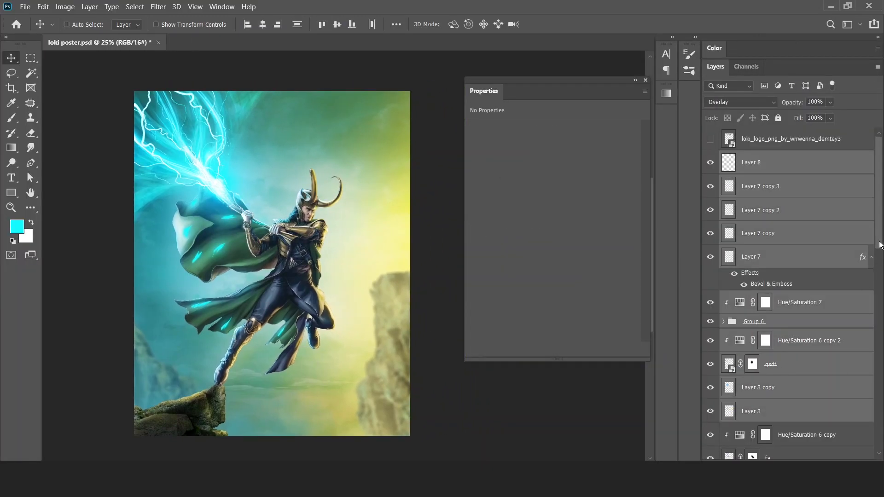
Group the layers from Layer 8 down to just above Group 4 and create a Screen layer above them.
scroll(726, 325, up, 5)
shift+click(726, 326)
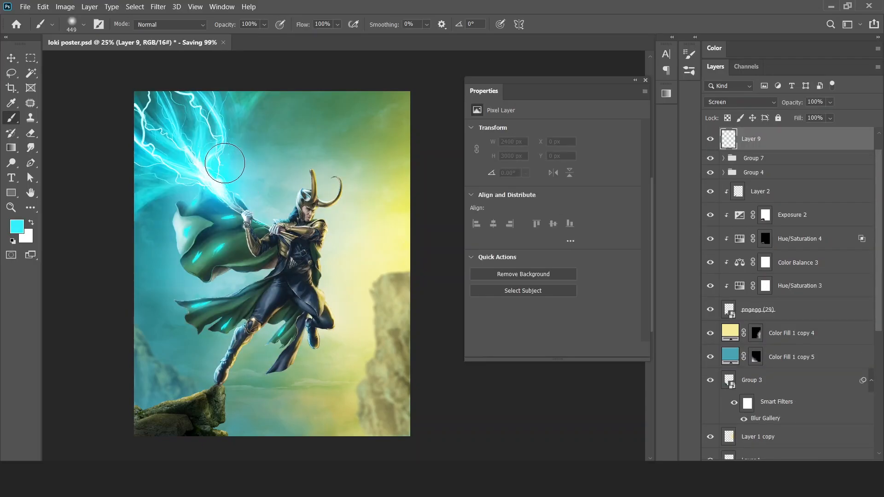
Paint a soft light cyan glow about 680 px wide beside the character's head on Layer 9.
drag(281, 192, 296, 192)
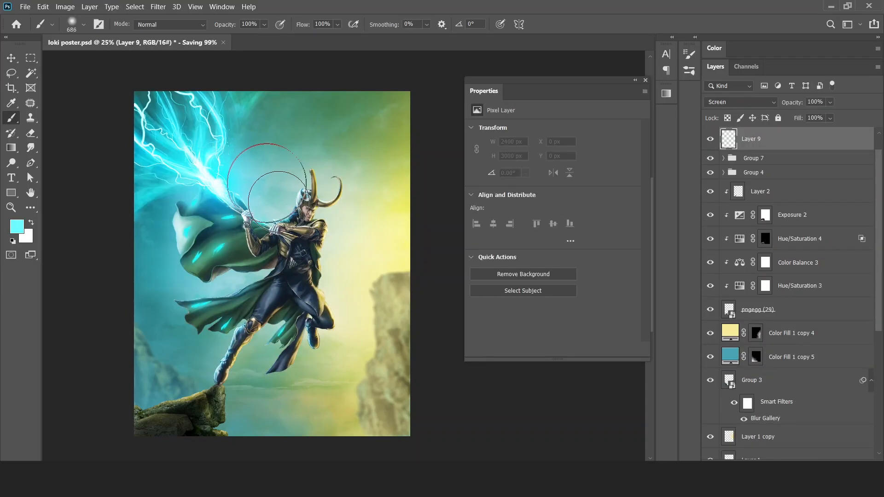
click(284, 198)
drag(344, 220, 292, 198)
key(ctrl+z)
click(292, 207)
key(ctrl+z)
click(292, 205)
drag(287, 194, 292, 194)
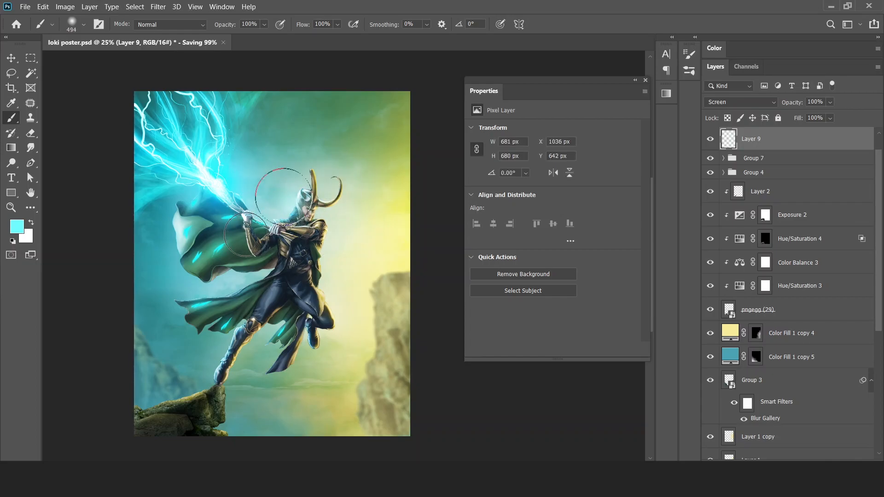
Paint further soft cyan glows over the outer edge and the lower folds of the cape on Layer 9.
click(230, 275)
key(ctrl+z)
click(177, 236)
key(ctrl+z)
key(ctrl+z)
click(176, 236)
click(176, 243)
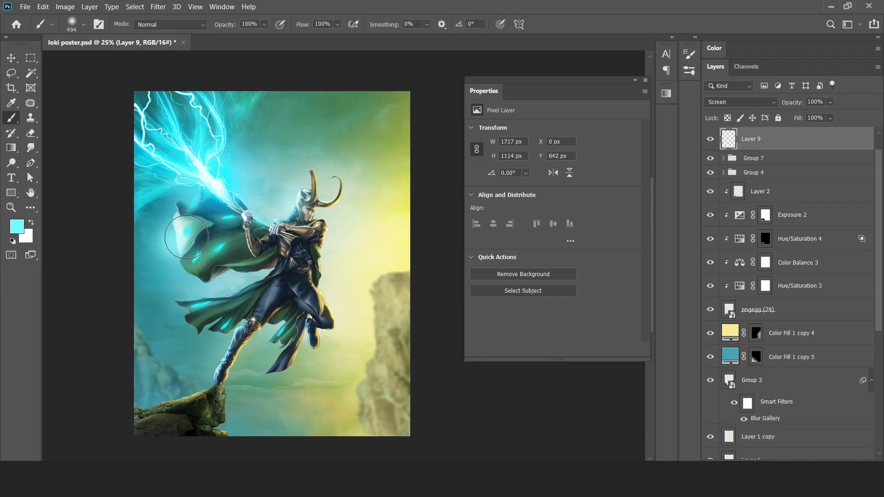
drag(247, 282, 230, 276)
Set the opacity of the cyan glow on Layer 9 to 58%.
alt+click(292, 271)
ctrl+click(297, 272)
key(v)
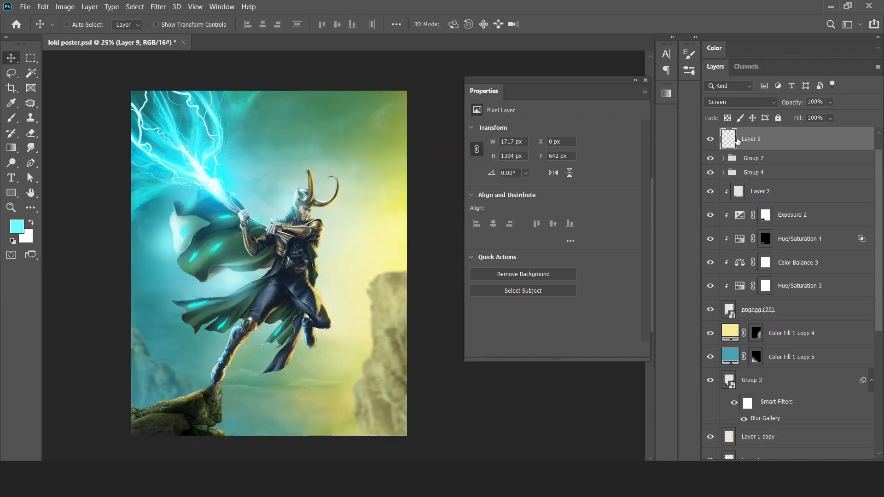
key(5)
Create a new layer above Layer 9, set it to Screen and paint soft yellow glows on the character's head and sunlit side.
key(b)
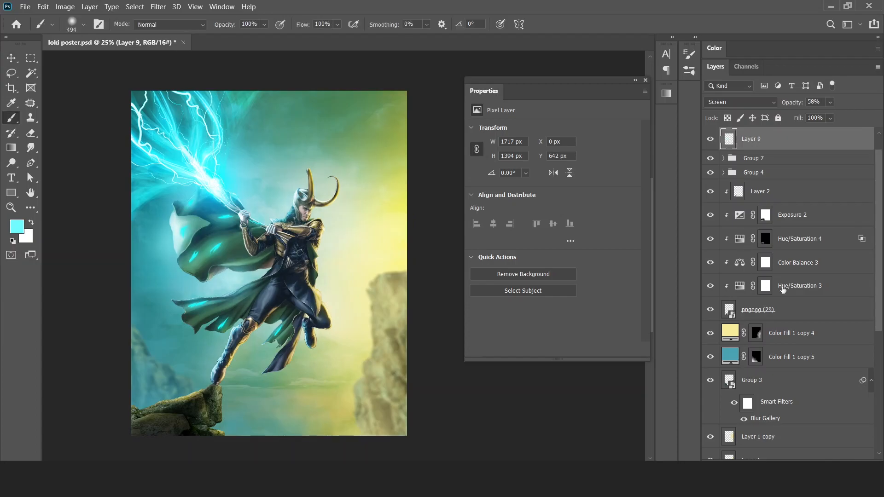
key(ctrl+shift+alt+n)
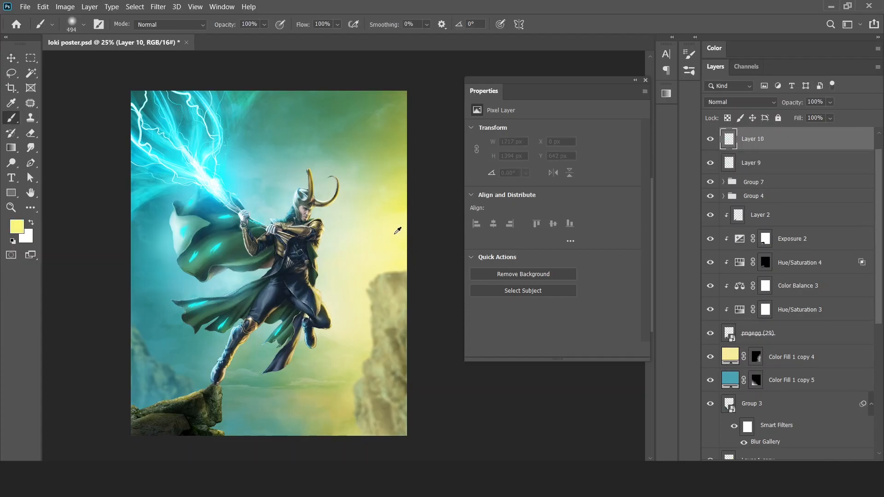
click(318, 208)
key(ctrl+z)
click(318, 211)
click(740, 102)
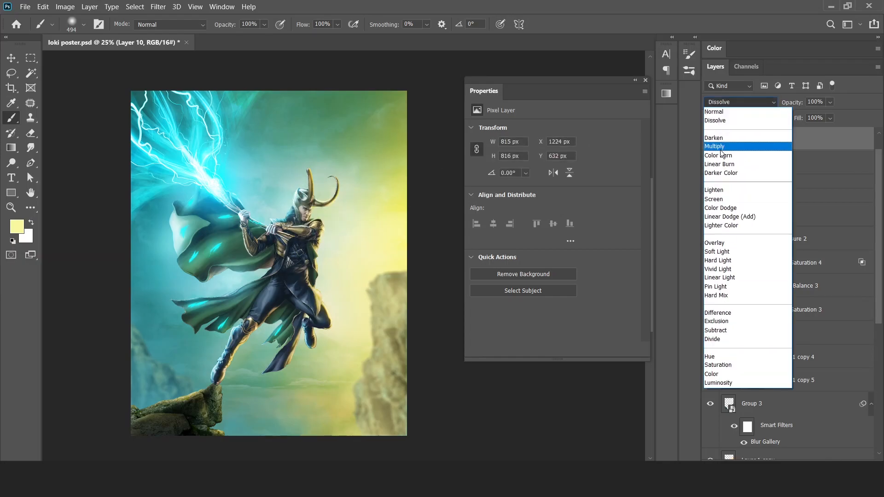
click(727, 197)
drag(327, 264, 325, 271)
Set the opacity of the yellow glow on Layer 10 to 50%.
key(v)
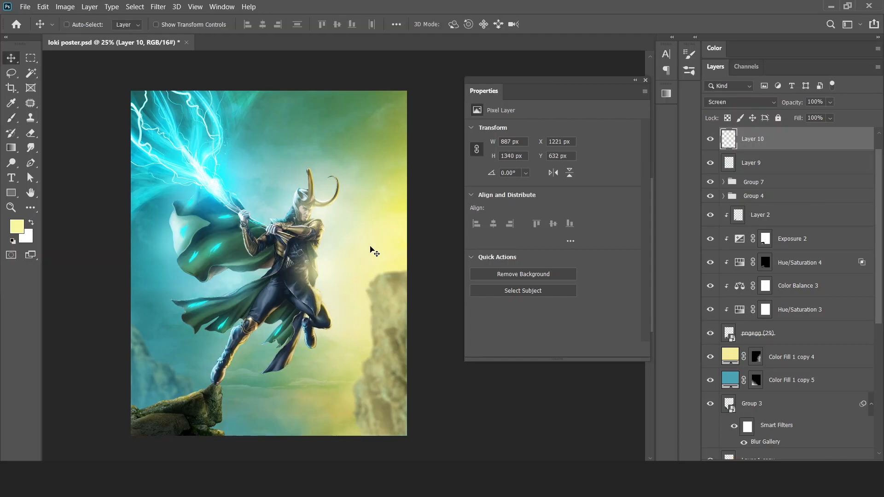
key(5)
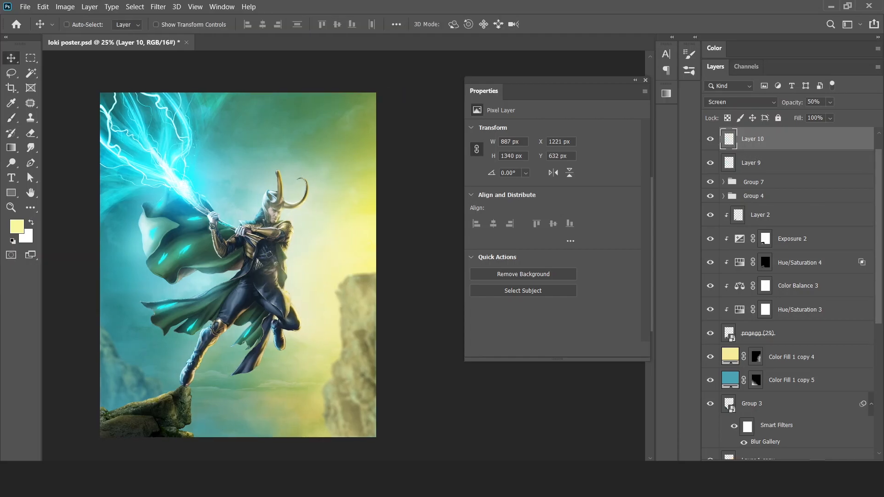
Add a Curves adjustment above Layer 10, mapping input 34 to output 29 and input 140 to output 145.
click(793, 460)
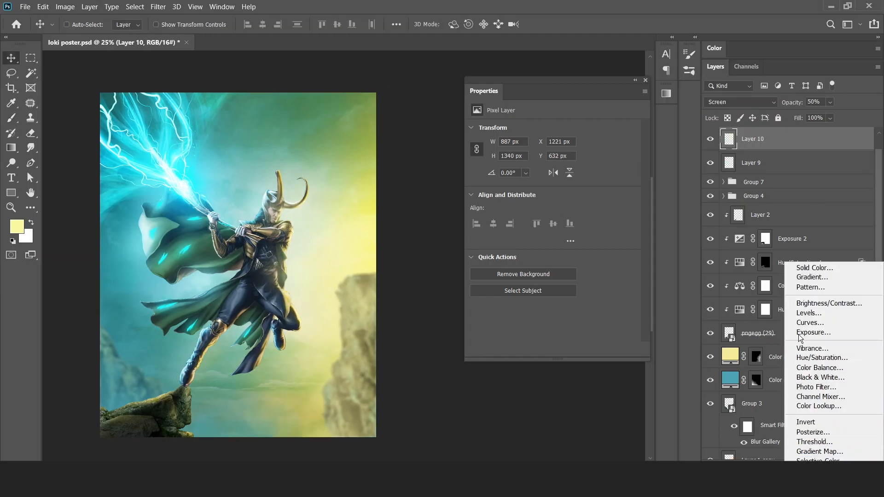
click(801, 324)
drag(513, 275, 515, 276)
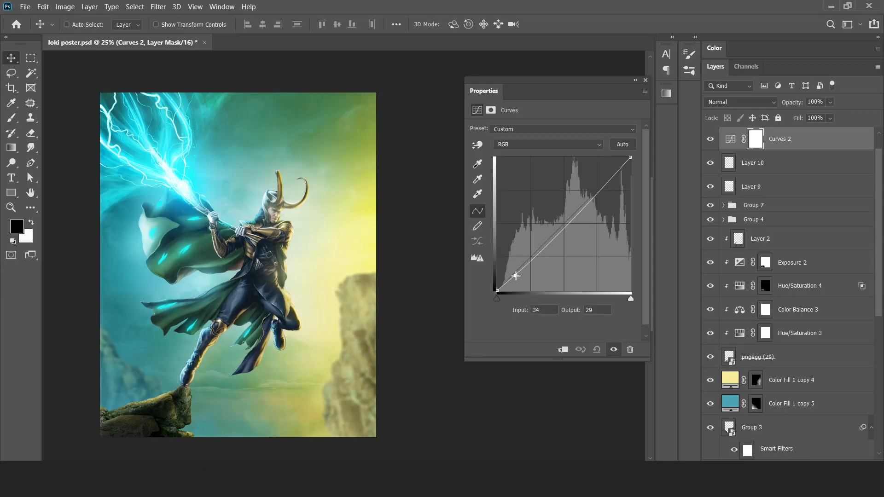
drag(568, 219, 570, 214)
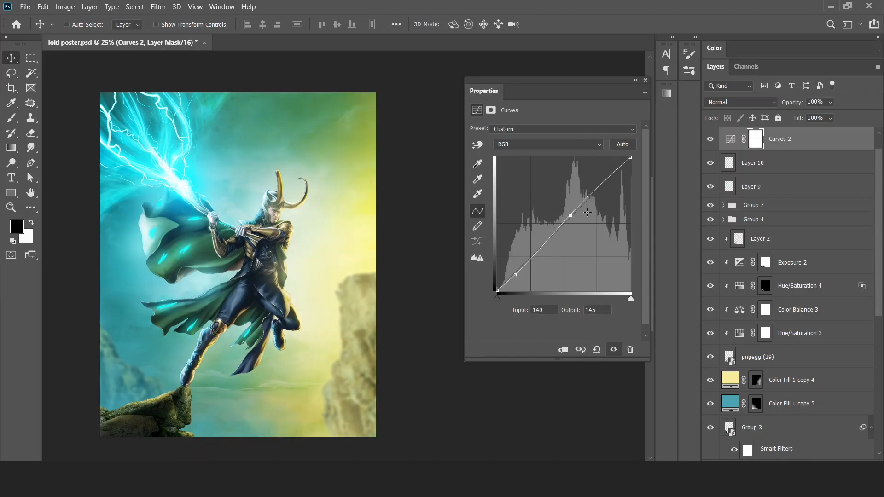
click(710, 139)
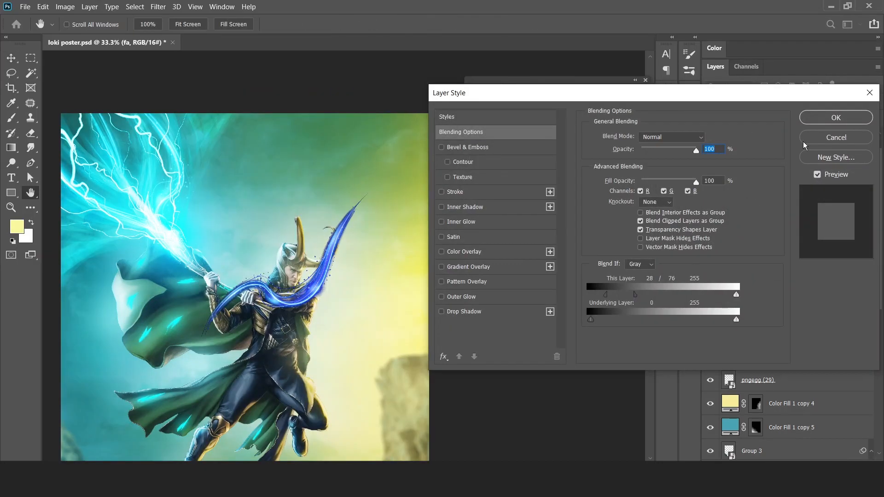
Accept the Blend If shadow range of 28/76 for the blue swirl layer fa and set its blend mode to Screen.
click(835, 118)
click(737, 102)
Scale, rotate and move the blue swirl so that it lies over the character's tall horn.
key(ctrl+t)
drag(376, 179, 375, 182)
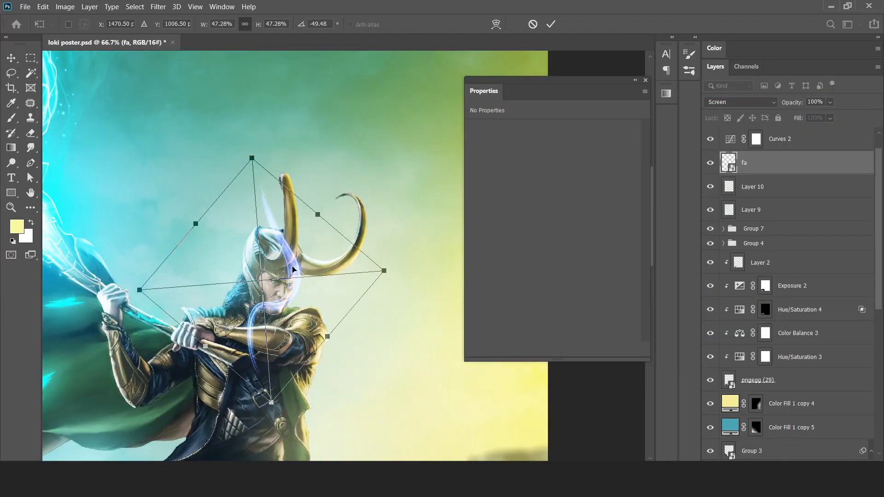
drag(291, 268, 293, 213)
drag(395, 169, 379, 207)
drag(334, 174, 341, 167)
drag(329, 206, 326, 207)
drag(335, 161, 342, 162)
drag(319, 212, 314, 211)
Warp the blue swirl to follow the curve of the tall horn from helmet to tip.
right_click(286, 191)
click(313, 270)
drag(278, 80, 272, 93)
drag(322, 135, 341, 105)
drag(272, 93, 250, 127)
drag(256, 98, 230, 95)
drag(284, 183, 290, 187)
drag(278, 268, 279, 279)
key(Return)
Recolor the swirl golden yellow with a clipped Hue/Saturation adjustment and mask its excess around the helmet with a soft brush.
click(795, 461)
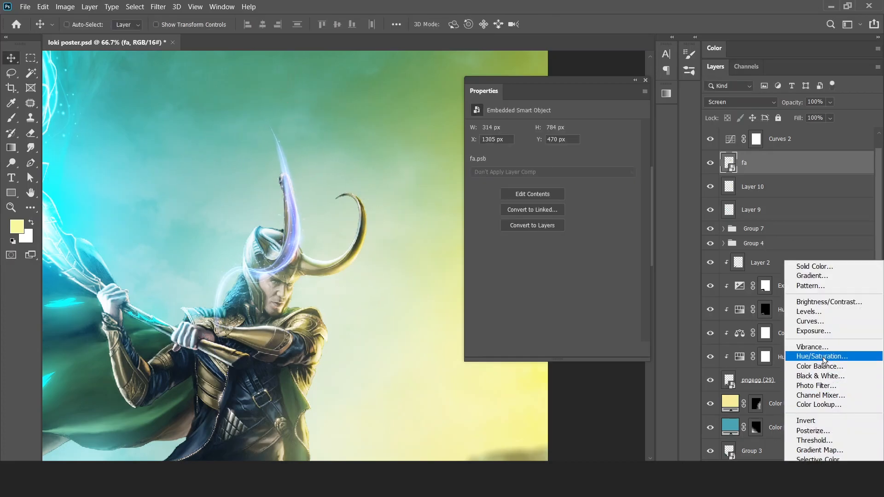
click(823, 357)
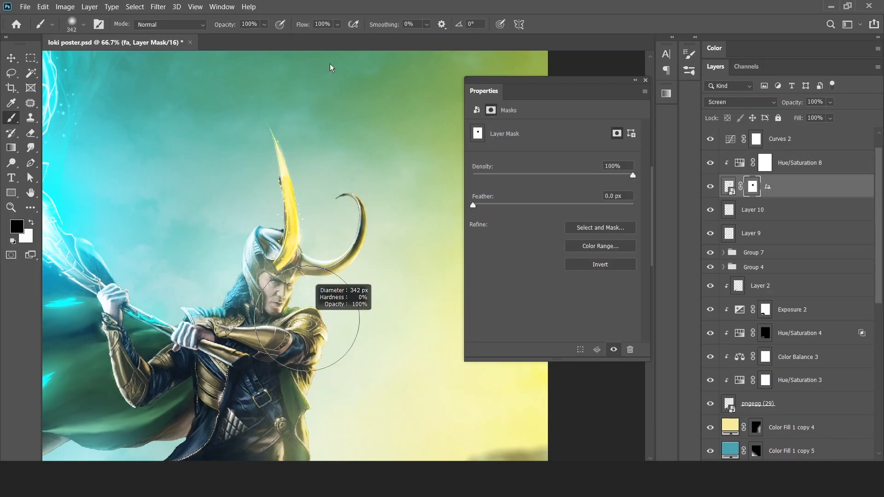
drag(247, 246, 245, 247)
key(x)
key(x)
drag(311, 229, 316, 225)
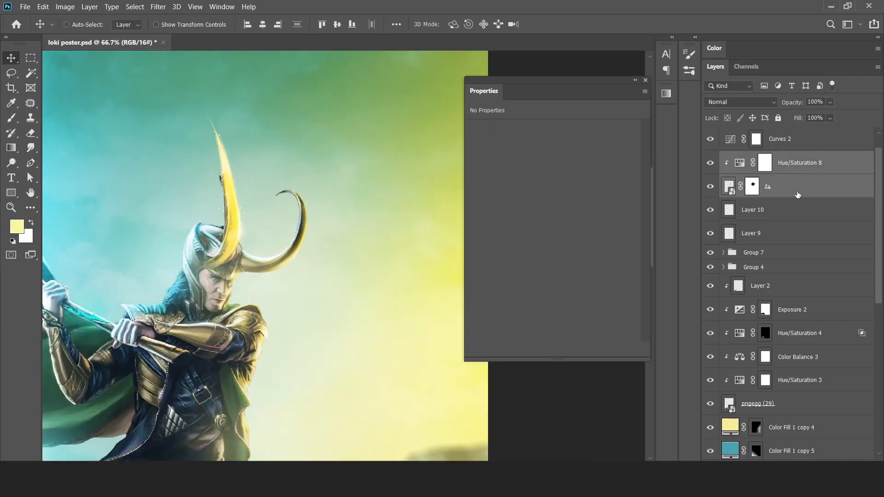
Duplicate the golden swirl with its Hue/Saturation adjustment and rotate and move the copy toward the other horn.
key(ctrl+j)
key(ctrl+t)
drag(400, 210, 395, 255)
drag(312, 228, 326, 223)
key(Return)
Merge the duplicated golden swirl into a single layer and set its blend mode to Screen.
key(ctrl+e)
click(740, 102)
click(714, 199)
Transform and warp the merged golden swirl to wrap along the second, curled horn.
key(ctrl+t)
right_click(315, 212)
click(336, 288)
drag(279, 137, 187, 160)
drag(341, 137, 215, 172)
drag(341, 188, 344, 172)
drag(215, 171, 181, 180)
drag(344, 171, 367, 170)
drag(156, 137, 75, 160)
drag(182, 180, 156, 178)
drag(345, 234, 358, 224)
drag(340, 295, 346, 320)
drag(367, 170, 366, 163)
drag(155, 178, 140, 196)
drag(358, 224, 369, 209)
key(Return)
scroll(331, 258, down, 3)
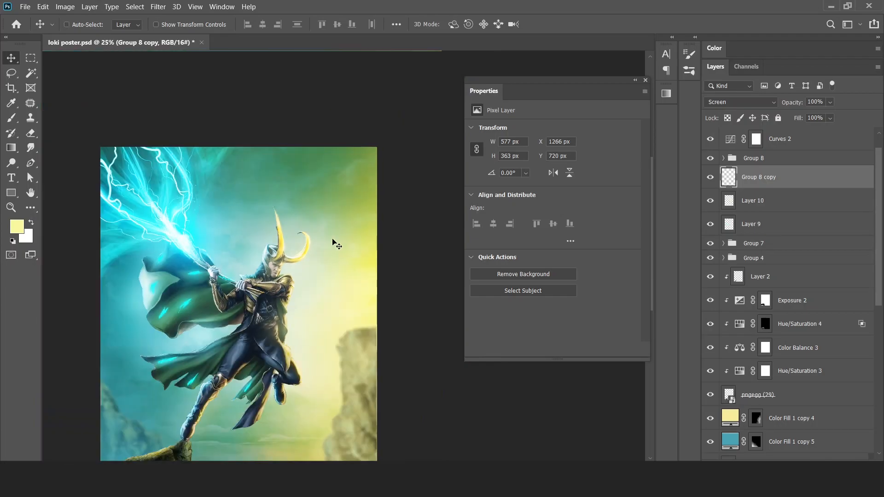
scroll(331, 260, down, 1)
scroll(318, 313, up, 1)
scroll(349, 284, down, 1)
scroll(349, 284, up, 1)
drag(350, 284, 351, 294)
scroll(882, 258, up, 1)
Paste the particle image above Curves 2, rotate it -90° and scale it to 222.22% to cover the poster.
key(ctrl+alt+a)
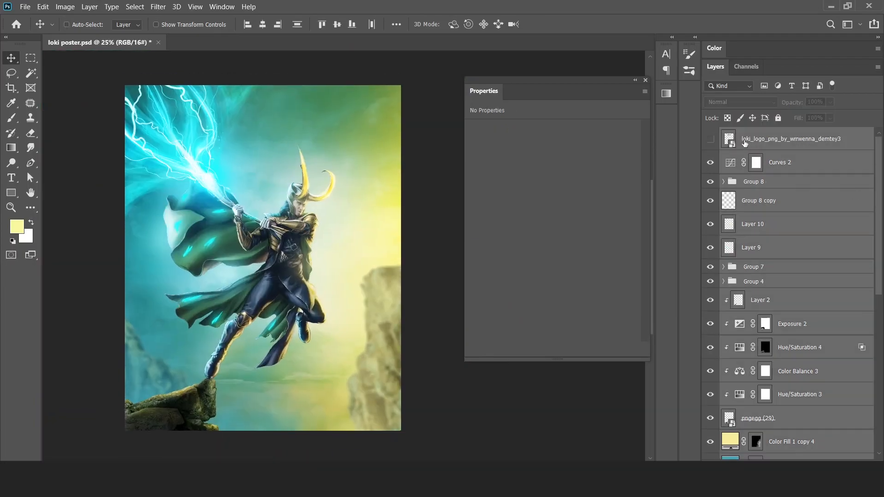
ctrl+click(800, 138)
click(800, 166)
key(ctrl+v)
key(ctrl+t)
drag(396, 260, 250, 144)
drag(326, 258, 398, 275)
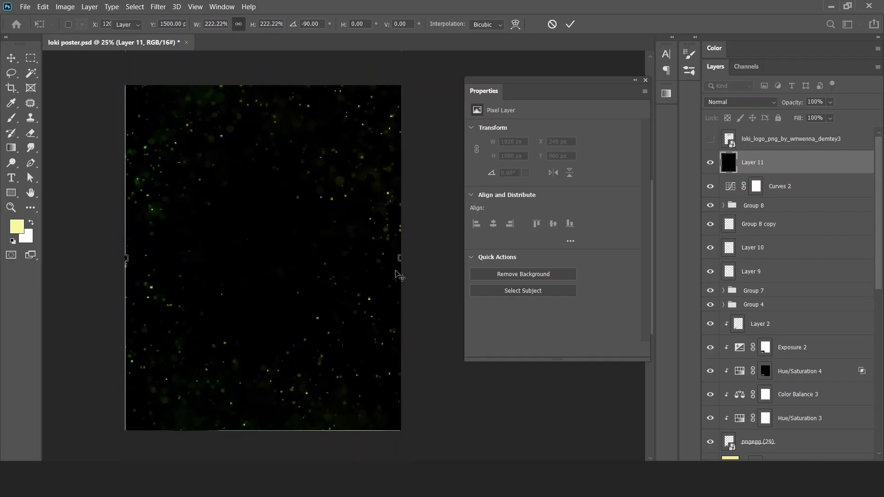
key(Return)
Set the particle layer's blend mode to Screen and compare the poster with and without it.
click(749, 101)
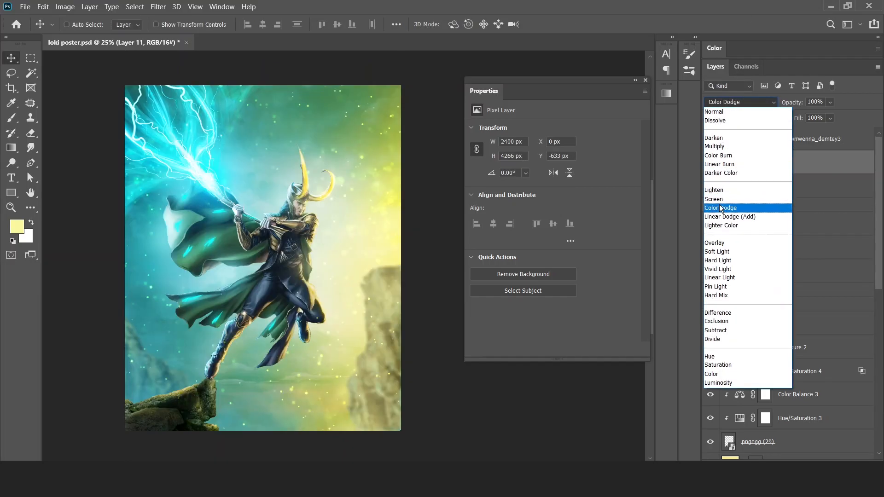
click(715, 197)
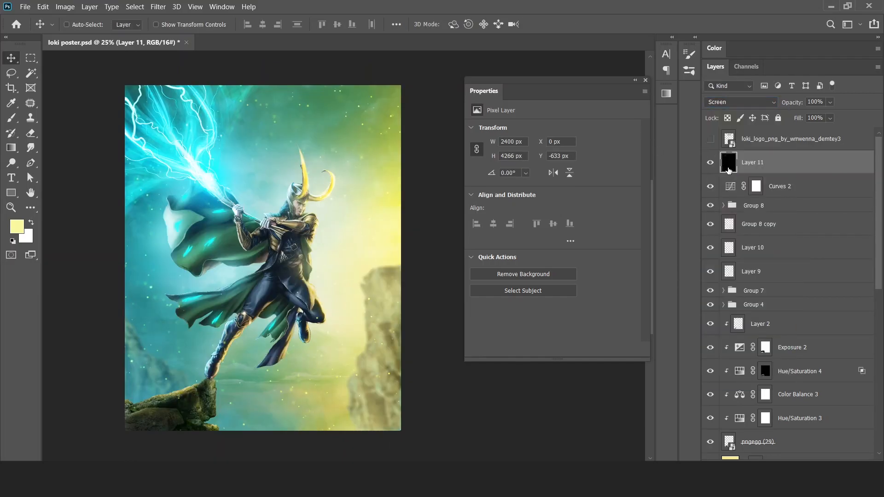
click(709, 163)
click(709, 163)
Add a black mask to Layer 11 and paint it white with a large soft brush to reveal particles on the yellow side.
alt+click(803, 456)
key(b)
mouse_move(355, 160)
mouse_down()
mouse_move(432, 158)
mouse_move(383, 264)
mouse_move(359, 245)
mouse_move(367, 125)
mouse_up()
key(x)
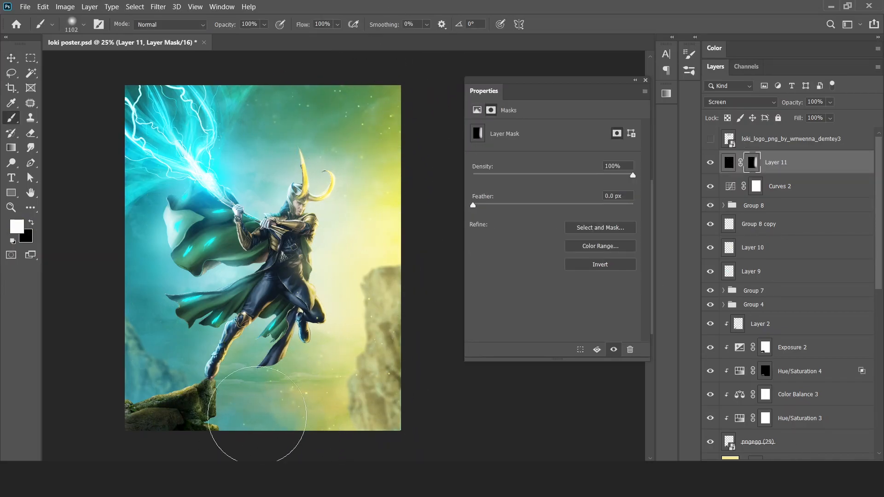
key(x)
key(v)
Duplicate the particle layer and invert the copy's mask so it covers the cyan side.
key(ctrl+j)
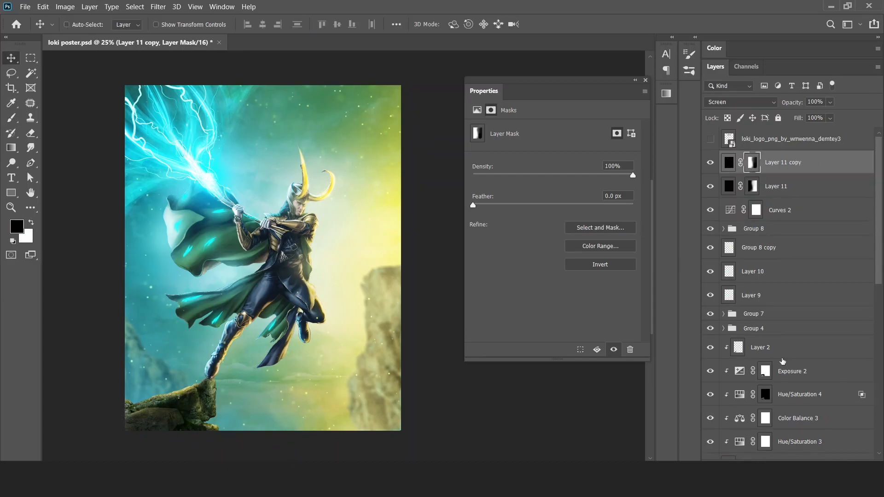
click(729, 162)
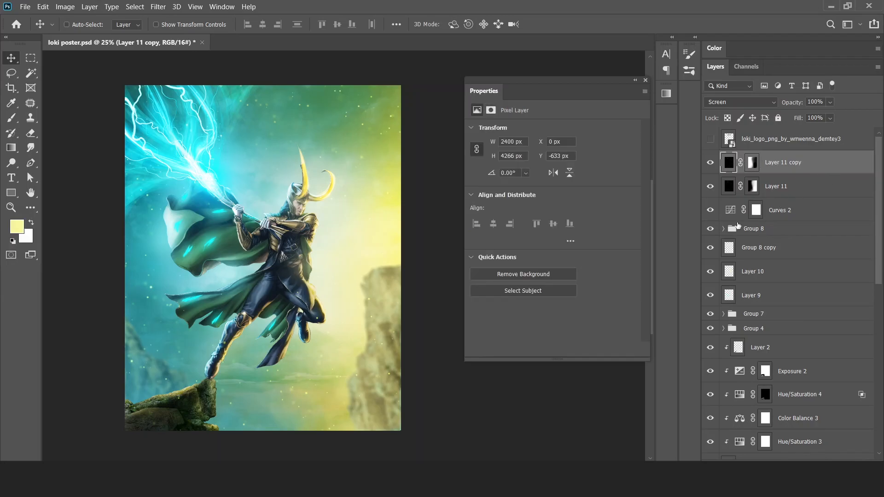
Hide the black background of Layer 11 copy by raising the This Layer shadow value in Blend If.
double_click(833, 170)
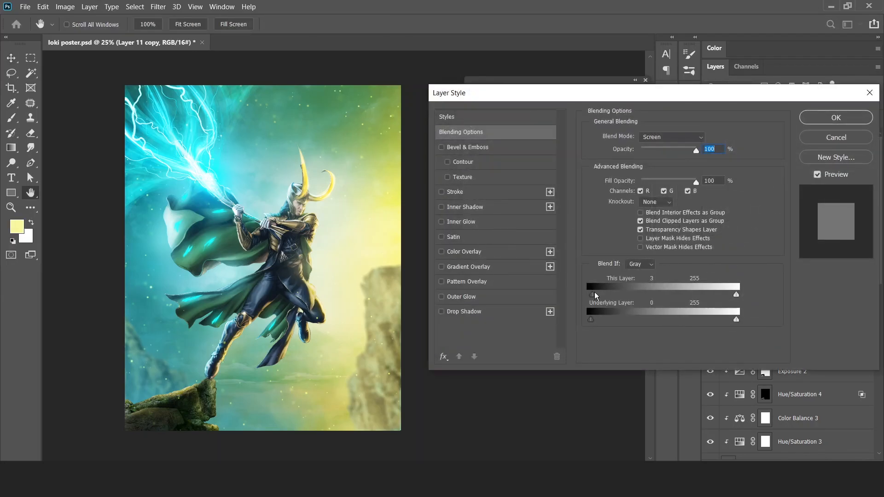
drag(617, 298, 598, 298)
click(813, 120)
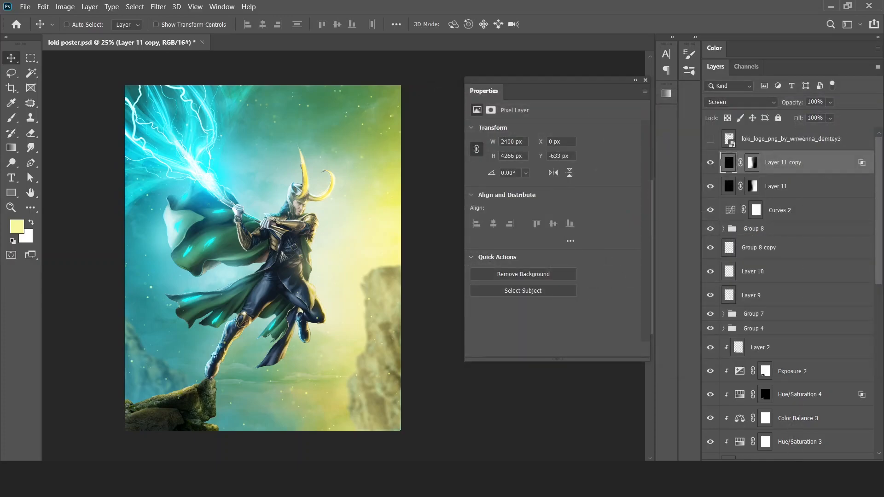
Convert Layer 11 copy to a smart object and add a Hue/Saturation adjustment clipped to it.
click(792, 460)
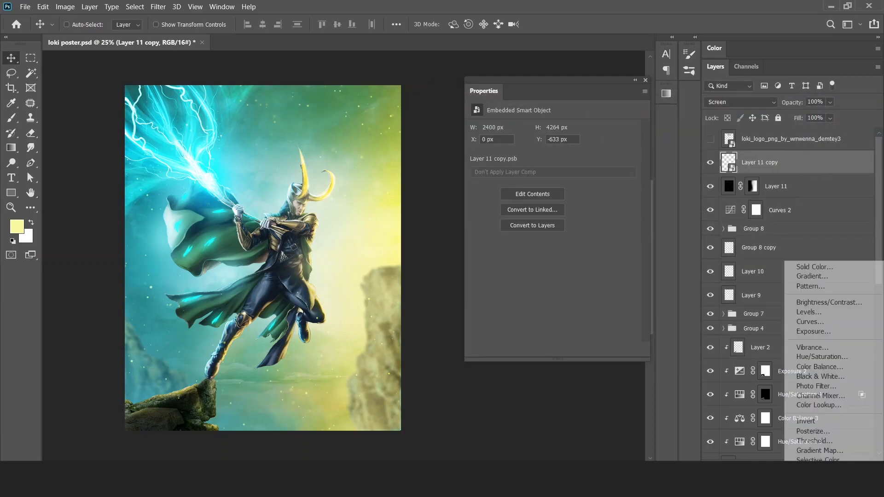
click(817, 358)
click(563, 349)
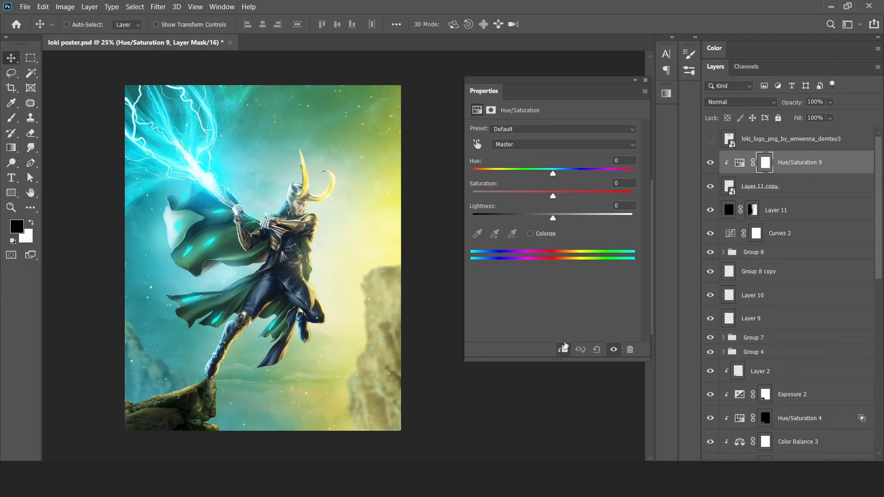
Colorize the copied particles cyan with hue 184, saturation 100 and lightness +24, and compare the effect on and off.
click(530, 234)
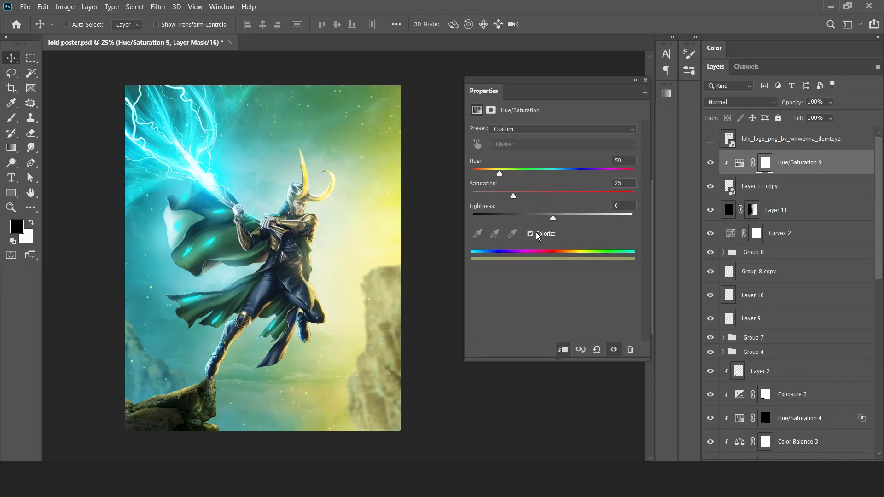
drag(513, 196, 684, 188)
drag(516, 172, 554, 173)
mouse_move(567, 220)
mouse_down()
mouse_move(592, 218)
mouse_move(571, 224)
mouse_up()
click(710, 187)
click(710, 163)
click(709, 165)
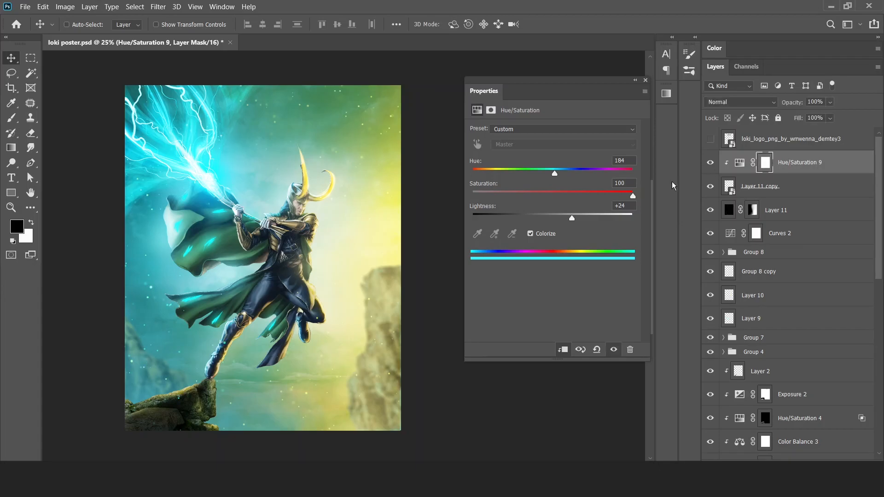
Stamp all layers except the hidden logo into a new layer below it and convert that layer to a smart object.
ctrl+alt+click(367, 257)
ctrl+click(359, 259)
drag(361, 260, 358, 263)
key(ctrl+alt+a)
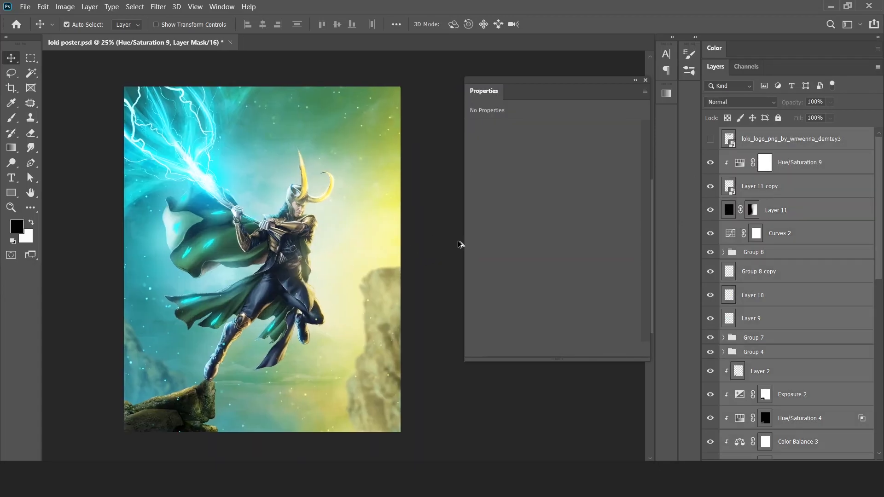
ctrl+click(776, 146)
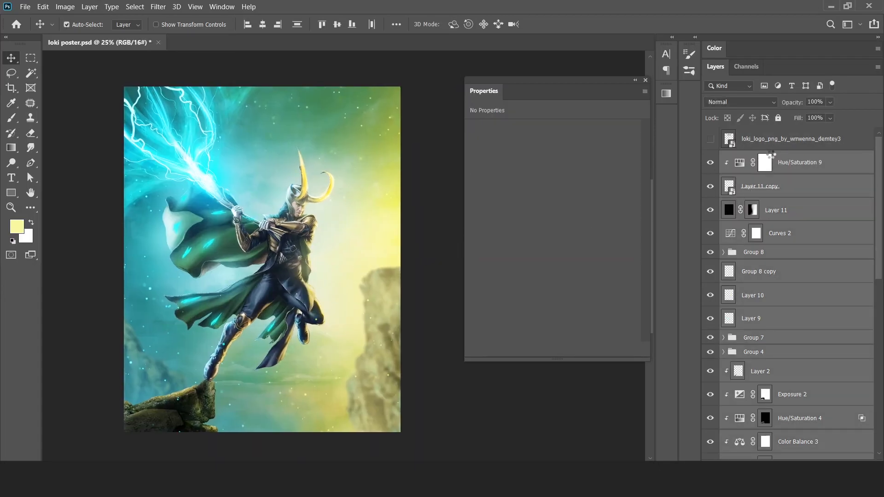
key(ctrl+shift+alt+e)
ctrl+click(317, 274)
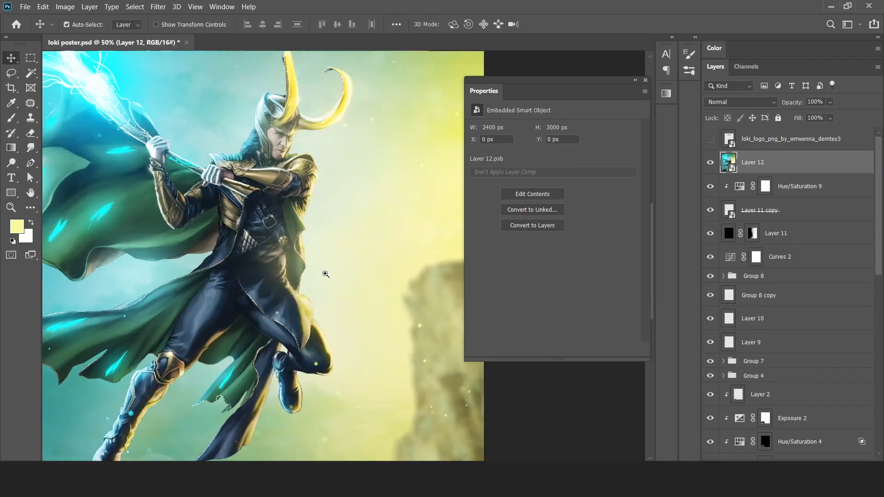
Start a Camera Raw Filter on Layer 12 and set Temperature to -16, Tint to 0 and Contrast to +25.
alt+click(328, 271)
click(158, 7)
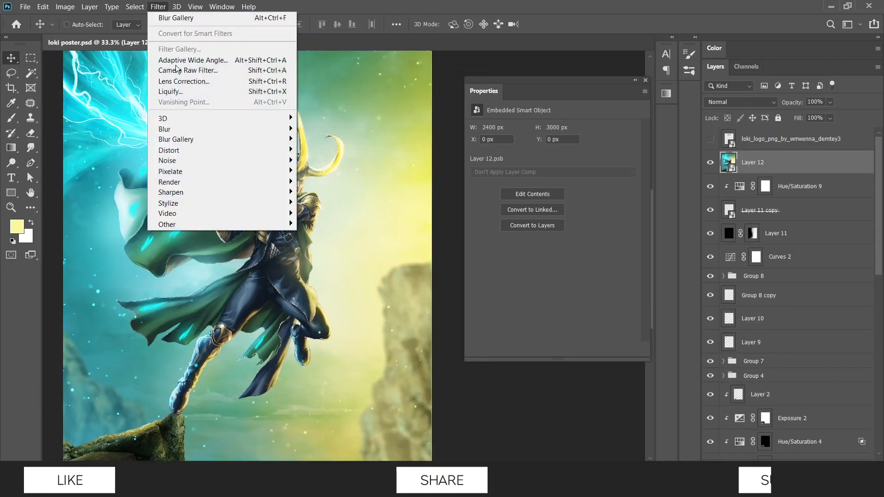
click(191, 70)
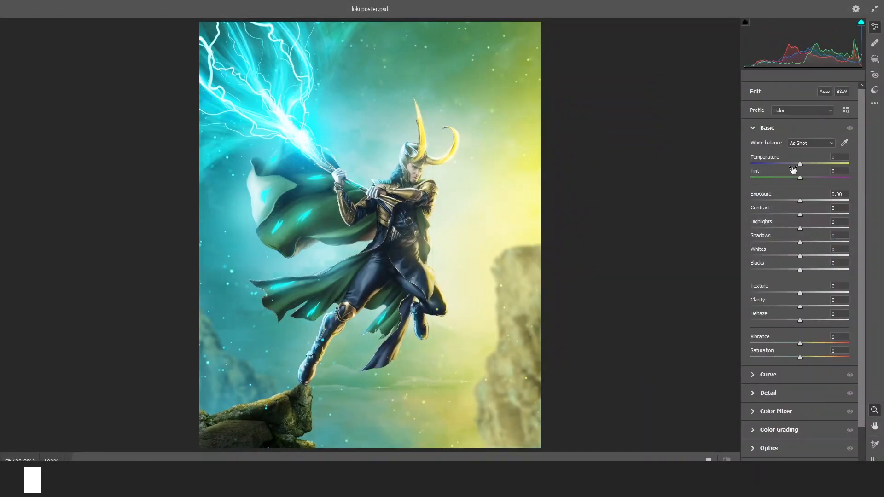
mouse_move(801, 162)
mouse_down()
mouse_move(788, 178)
mouse_move(811, 177)
mouse_move(793, 179)
mouse_move(794, 166)
mouse_move(808, 174)
mouse_move(792, 166)
mouse_move(809, 167)
mouse_move(791, 170)
mouse_up()
click(837, 170)
text(0)
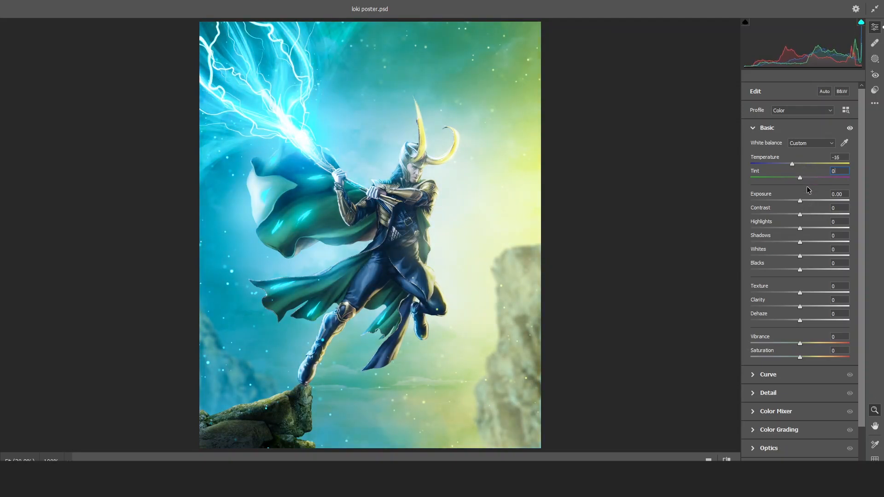
drag(801, 215, 812, 214)
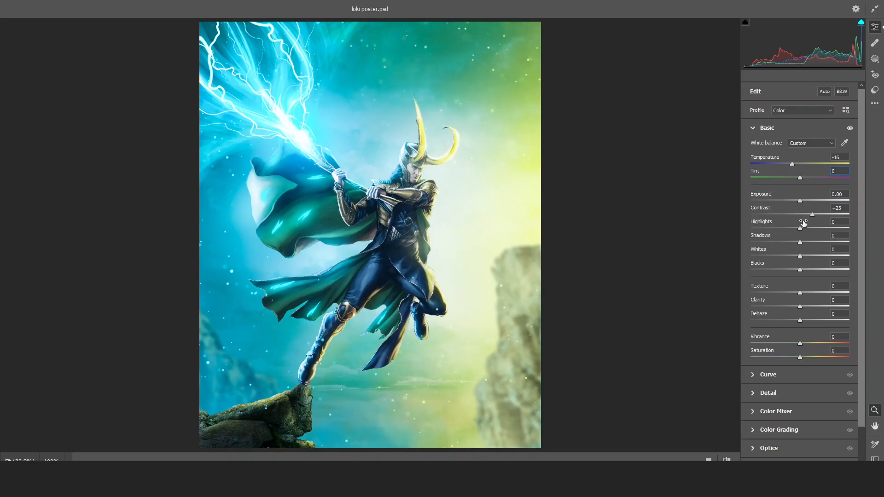
Set Tint +1, Contrast +20, Highlights +8, Shadows -10, Whites -18, Blacks +15, Texture +11, Clarity +20 and Dehaze 0.
mouse_move(800, 178)
mouse_down()
mouse_move(809, 180)
mouse_move(801, 181)
mouse_up()
drag(802, 227, 802, 228)
drag(812, 214, 812, 320)
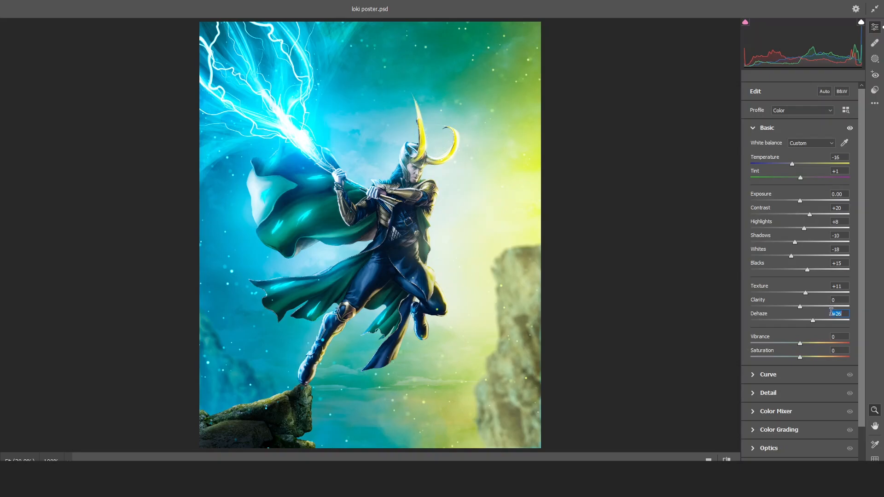
text(0)
drag(799, 307, 810, 306)
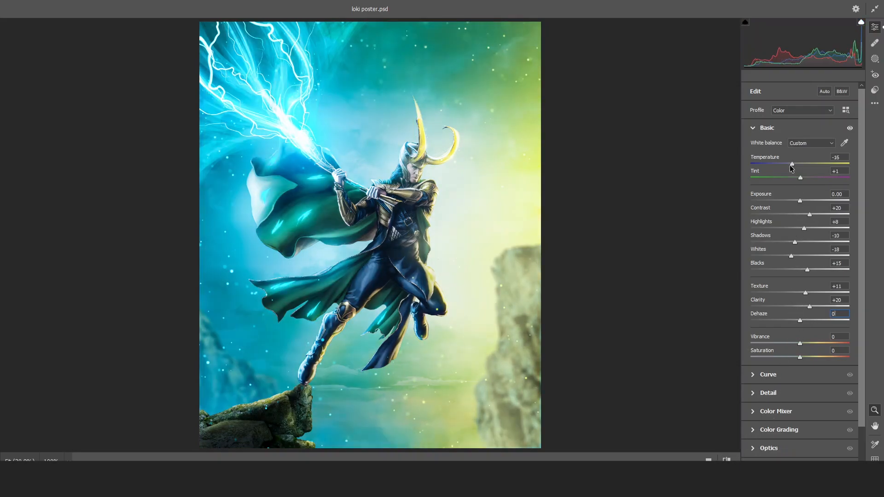
Set Temperature to -7 and Vibrance to +30, and adjust the tonal regions of the parametric curve.
drag(793, 164, 797, 164)
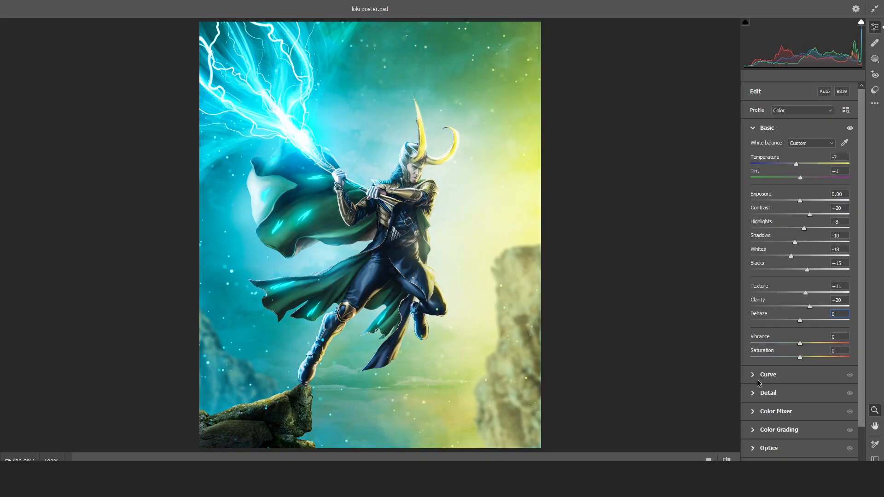
drag(800, 344, 846, 382)
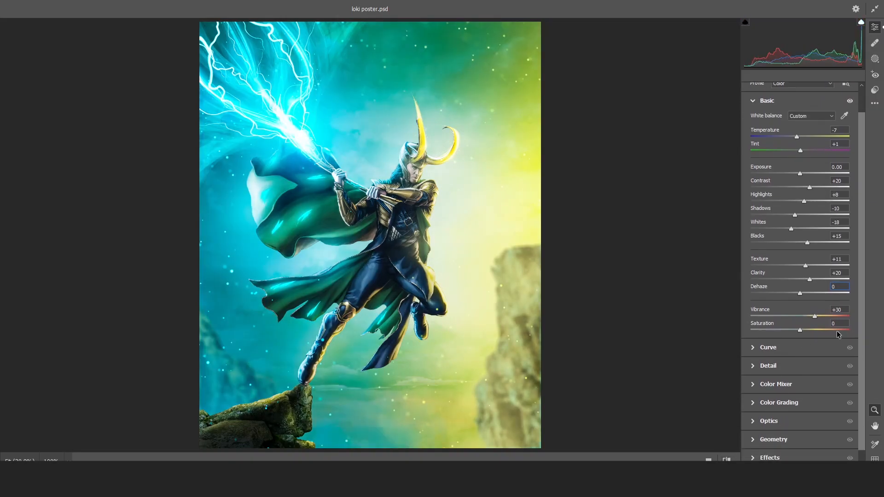
click(755, 348)
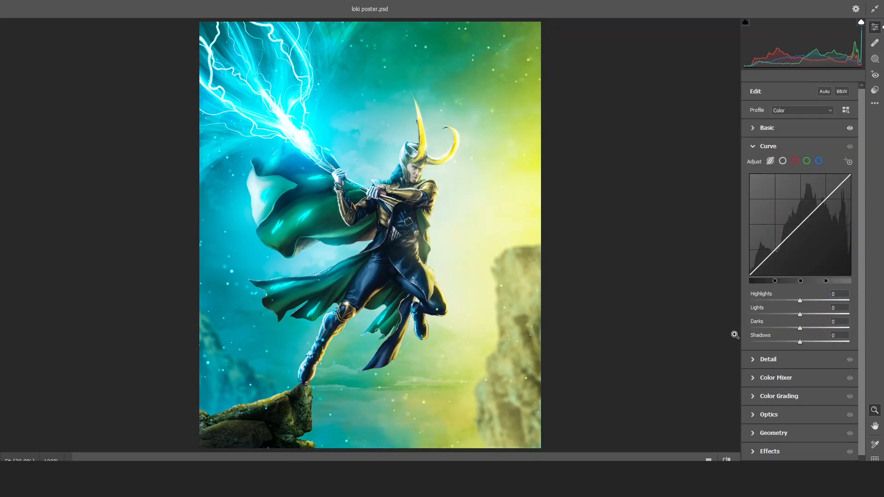
drag(800, 302, 800, 347)
Color grade the midtones orange with hue 37 and saturation 13, the shadows cyan and the highlights yellow, with Balance +30.
click(753, 396)
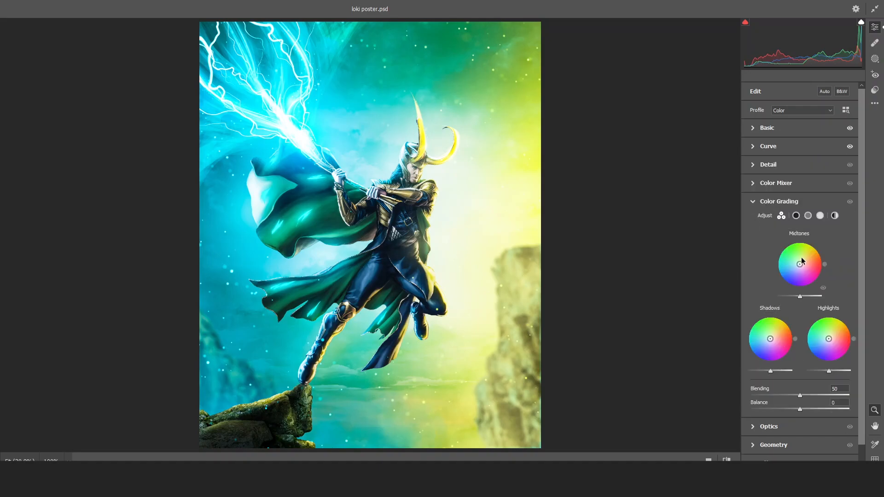
mouse_move(800, 264)
mouse_down()
mouse_move(811, 259)
mouse_move(814, 275)
mouse_move(822, 260)
mouse_move(800, 264)
mouse_up()
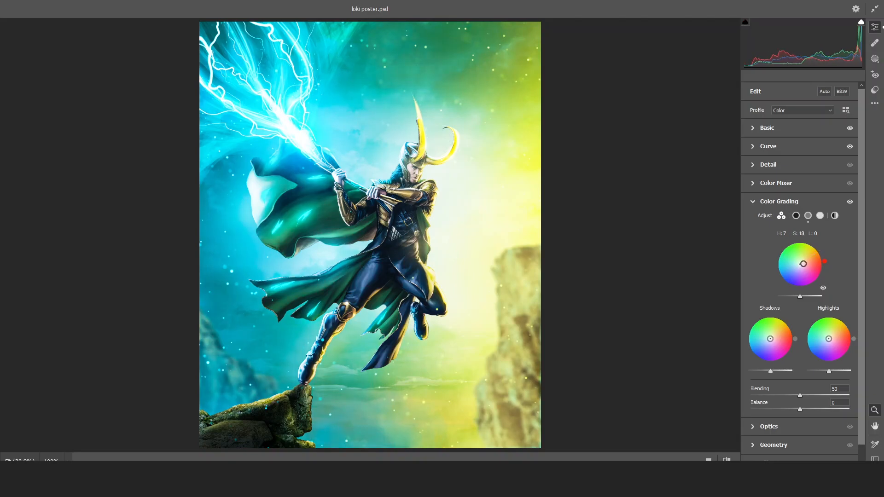
drag(800, 264, 803, 260)
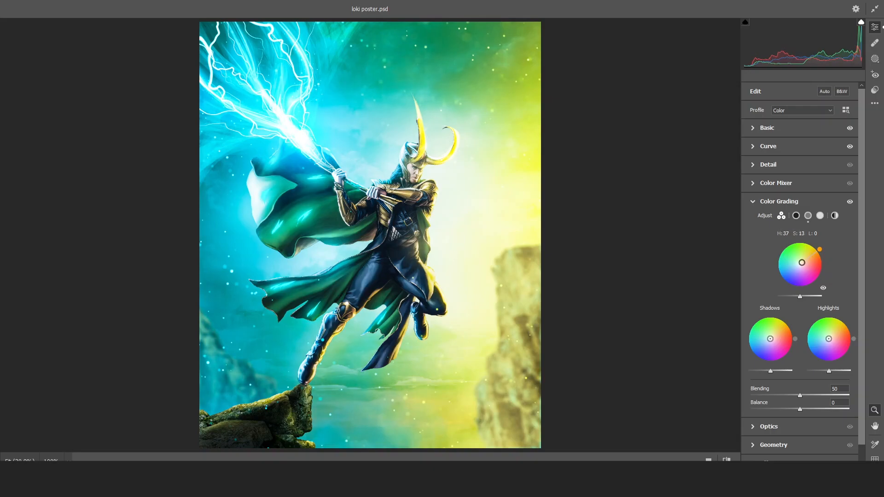
mouse_move(774, 338)
mouse_down()
mouse_move(752, 341)
mouse_move(763, 339)
mouse_up()
mouse_move(828, 338)
mouse_down()
mouse_move(841, 326)
mouse_move(832, 335)
mouse_up()
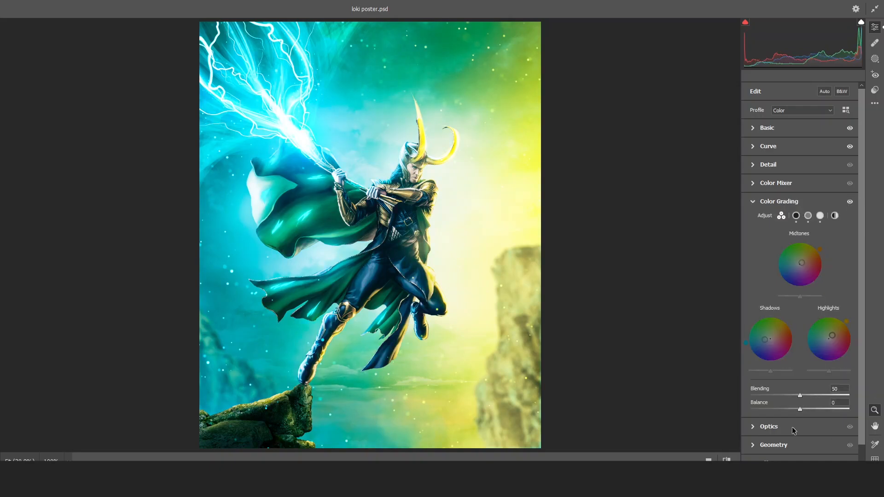
drag(799, 409, 814, 409)
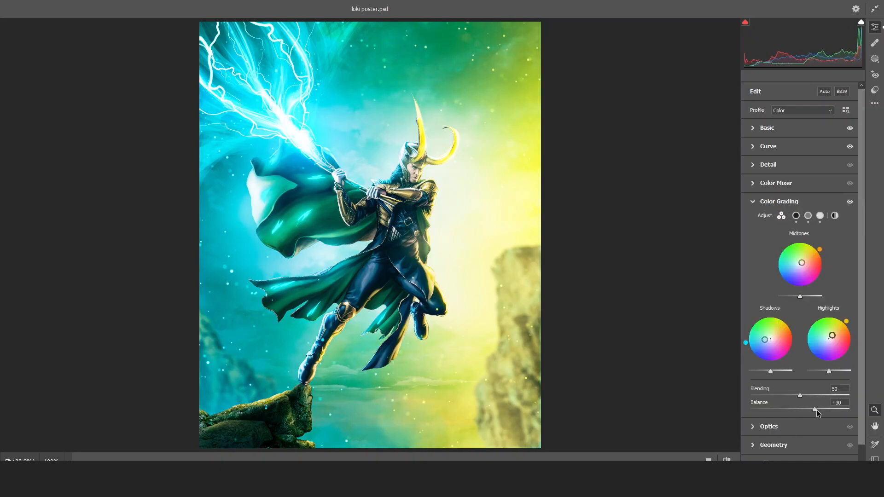
Set the optics vignette to -23, grain to 31 and effects vignetting to -2, compare before and after, and apply the filter.
click(755, 427)
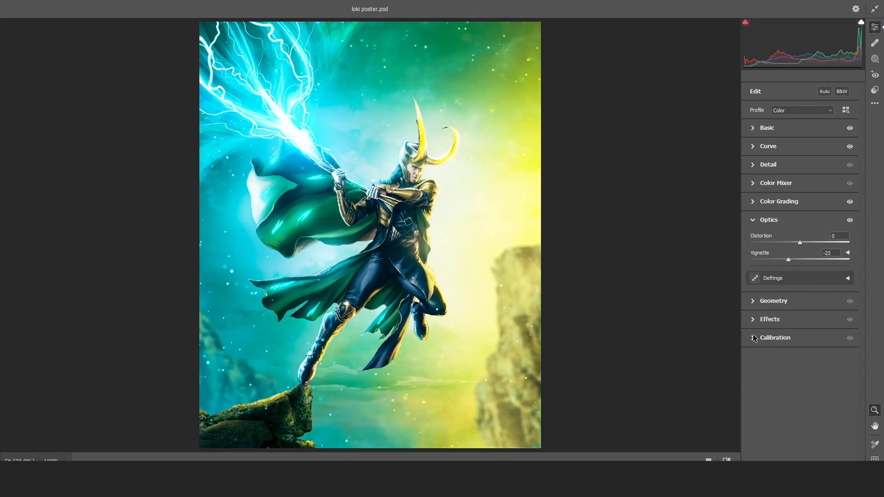
click(771, 320)
mouse_move(792, 293)
mouse_down()
mouse_move(782, 283)
mouse_move(799, 297)
mouse_up()
click(728, 458)
click(729, 459)
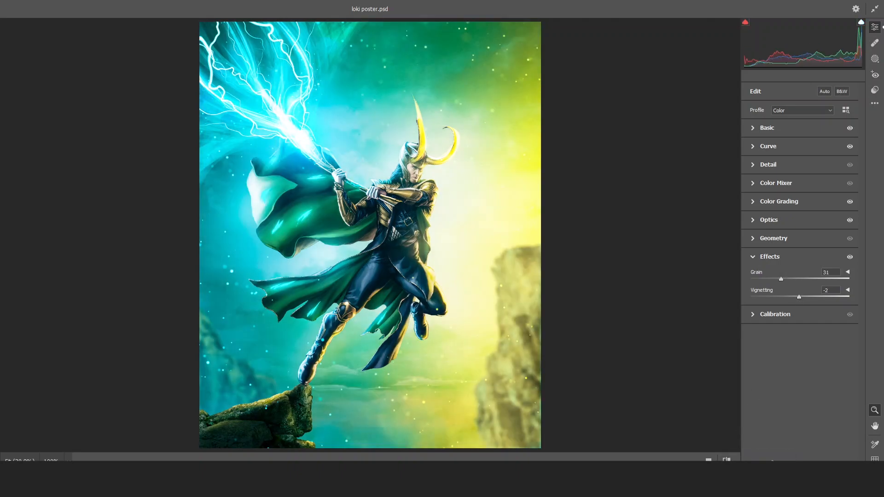
key(Return)
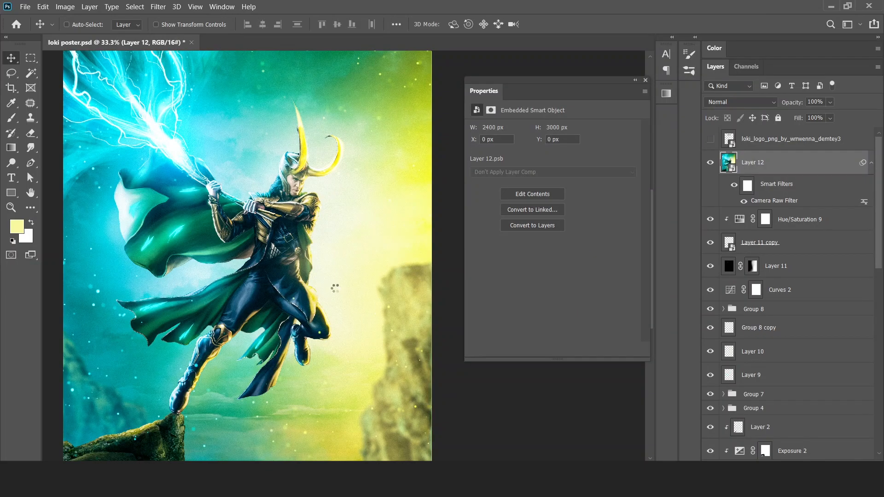
Sharpen Layer 12 with an Unsharp Mask of radius 3.5 pixels and threshold 0, slightly lowering the amount.
scroll(336, 285, down, 3)
scroll(340, 265, up, 1)
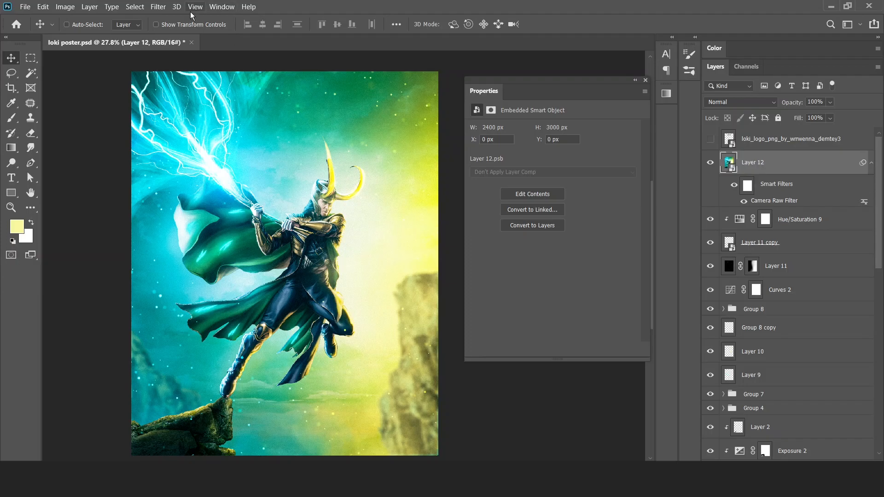
click(158, 6)
mouse_move(182, 226)
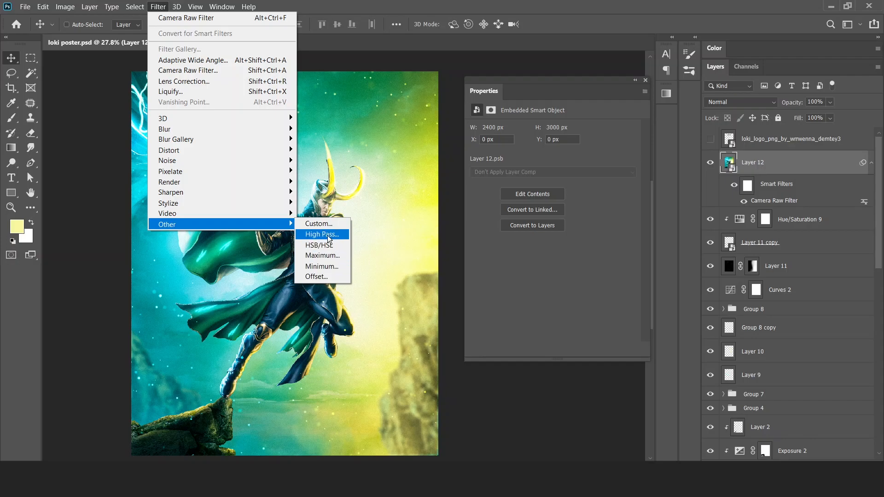
mouse_move(253, 192)
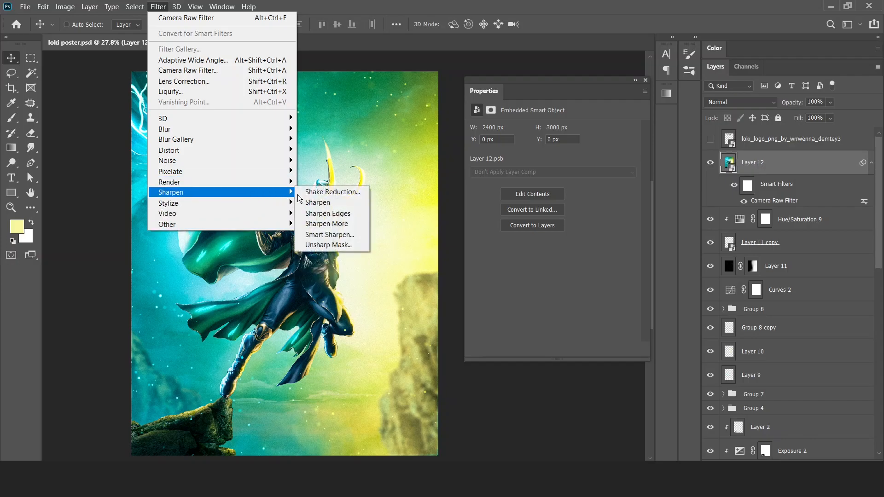
click(321, 246)
key(ctrl+plus)
key(ctrl+plus)
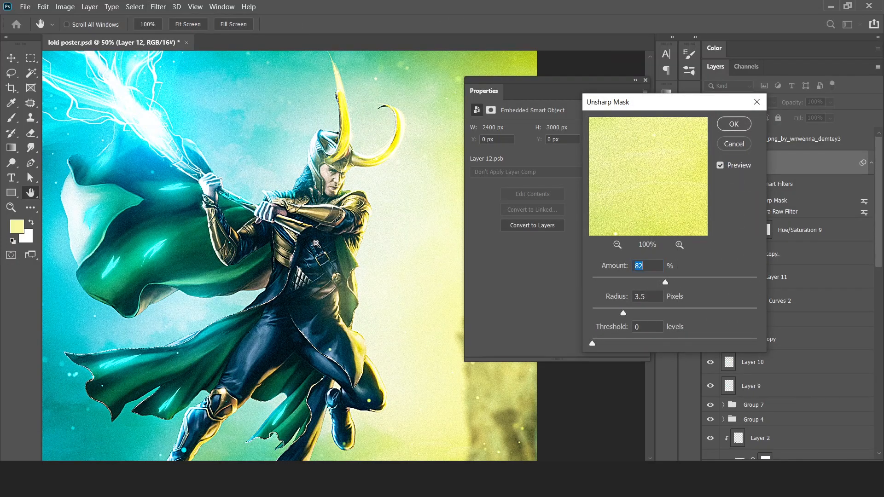
alt+click(316, 243)
drag(316, 296, 318, 269)
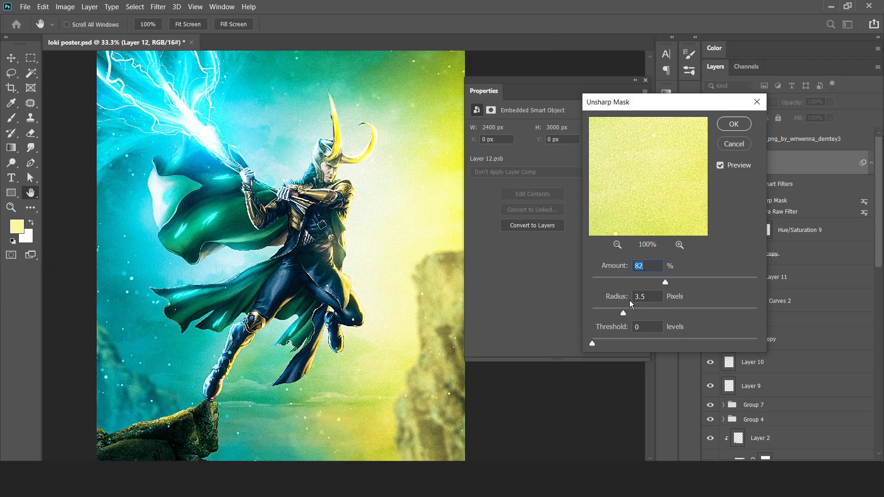
drag(656, 282, 653, 282)
click(734, 124)
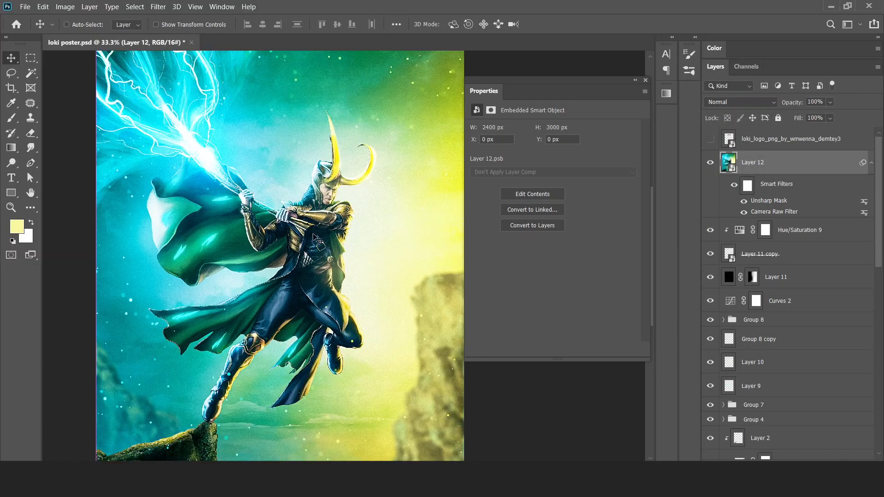
Duplicate Layer 12, limit the copy's color channels in its blending options, and offset it to X -3 px for color fringing.
key(ctrl+j)
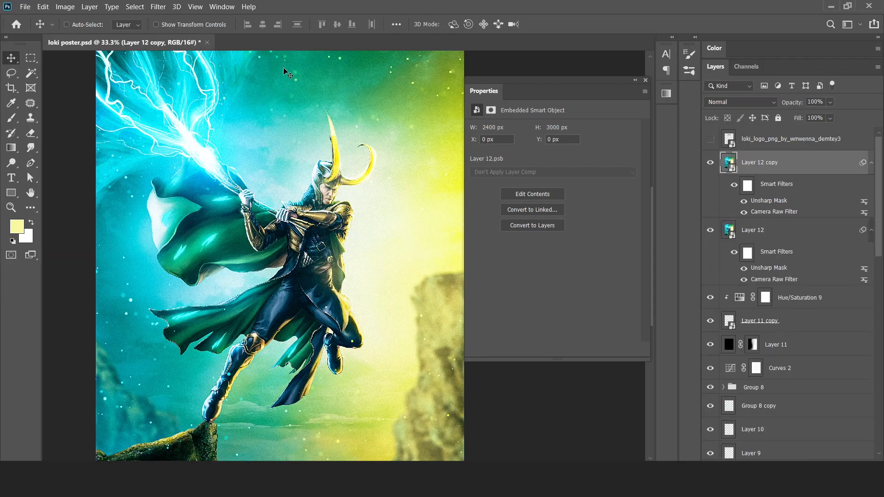
double_click(838, 177)
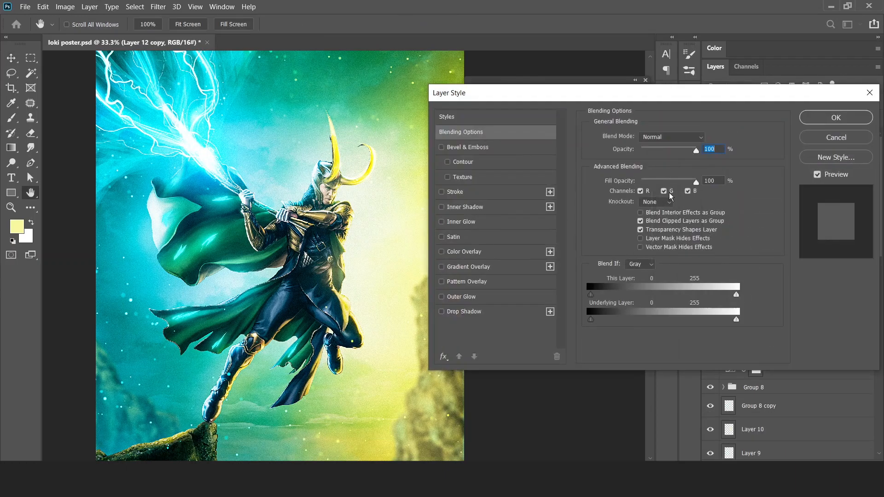
click(831, 117)
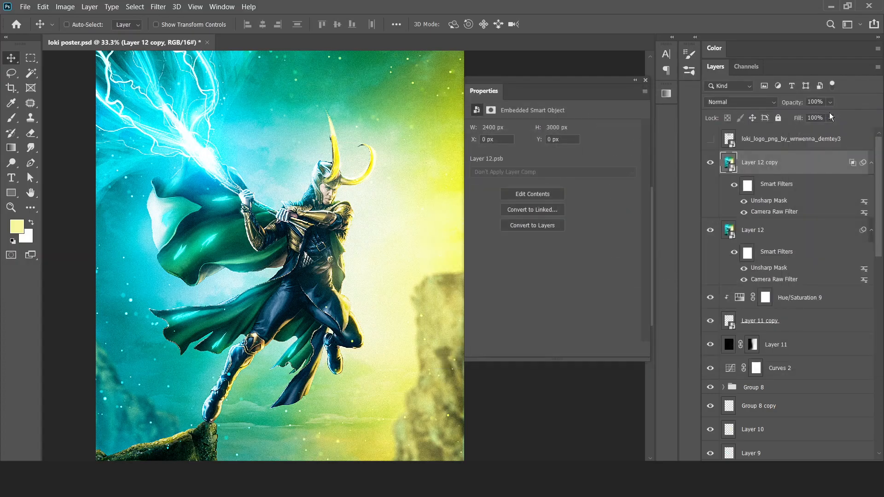
scroll(289, 316, up, 3)
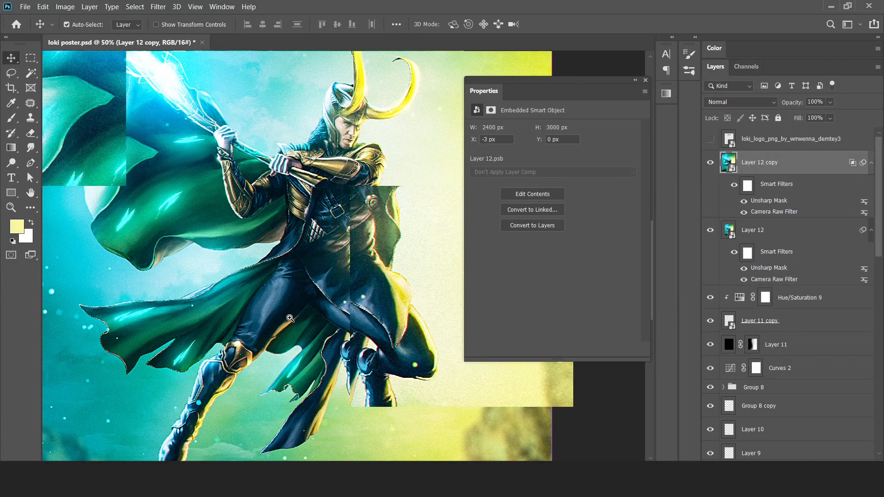
scroll(257, 329, down, 4)
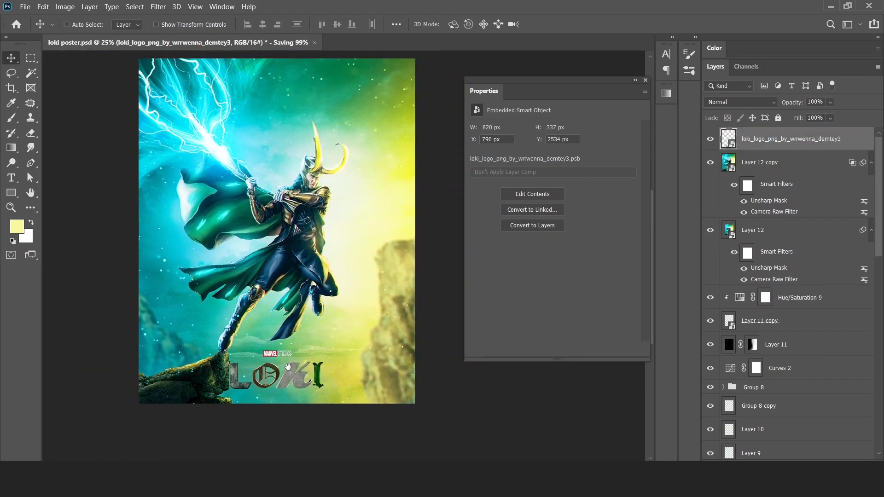
Enlarge Layer 12 and Layer 12 copy together to 104.53%, extending them beyond the upper edge of the canvas.
click(782, 162)
shift+click(783, 229)
key(ctrl+t)
drag(300, 134, 300, 178)
mouse_move(280, 103)
mouse_down()
mouse_move(278, 83)
mouse_move(280, 90)
mouse_up()
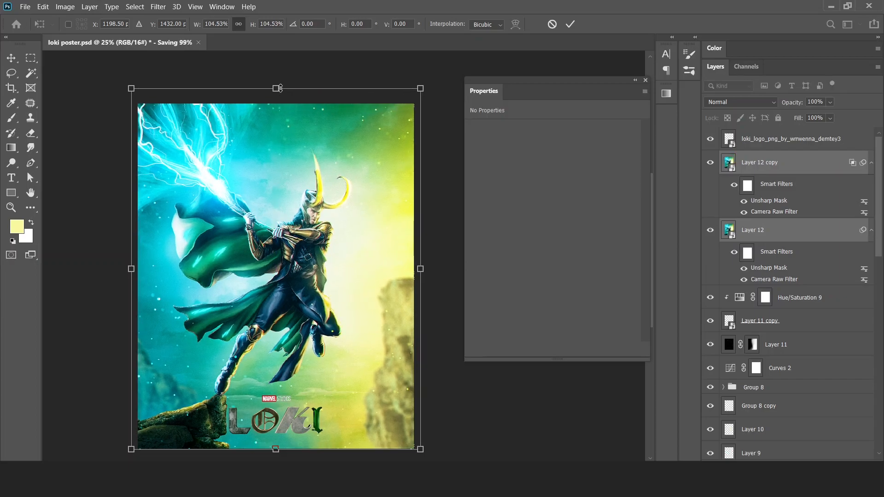
key(Return)
key(ctrl+0)
Add a new layer above Layer 12 copy and draw a black-to-transparent gradient upward from the poster's lower edge behind the logo.
click(801, 174)
key(g)
key(d)
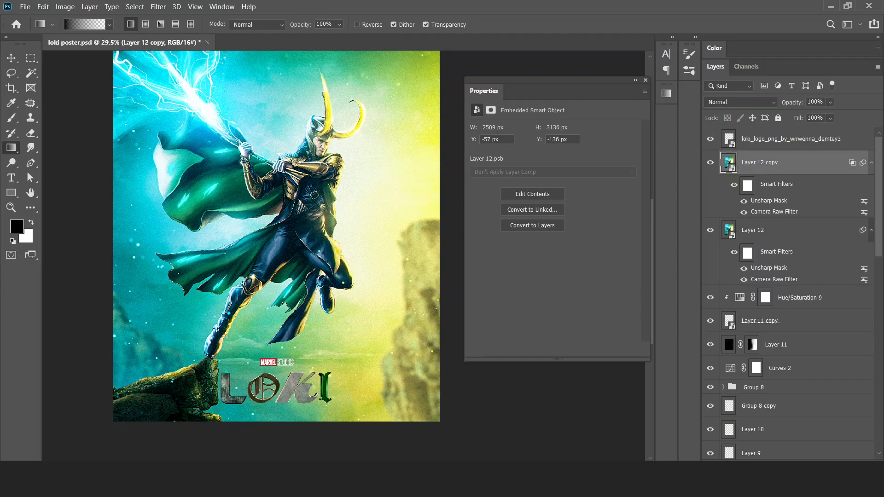
key(ctrl+shift+alt+n)
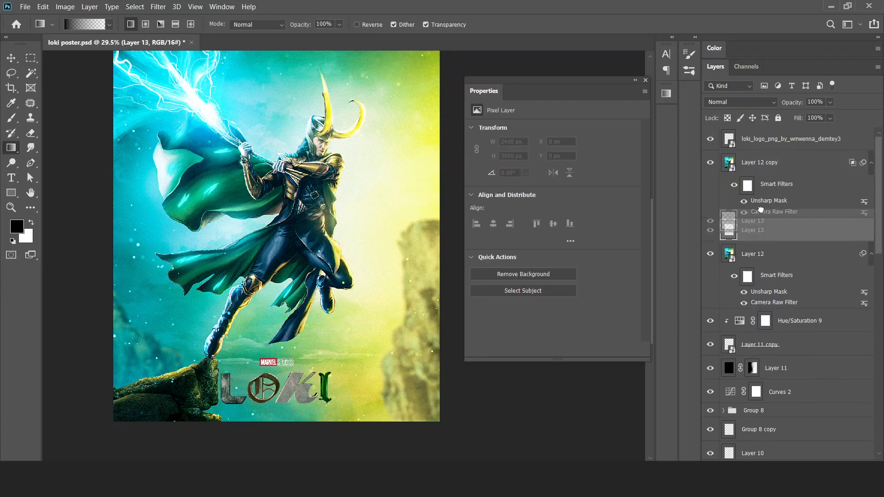
alt+click(870, 187)
drag(271, 434, 273, 341)
key(ctrl+z)
drag(276, 426, 287, 322)
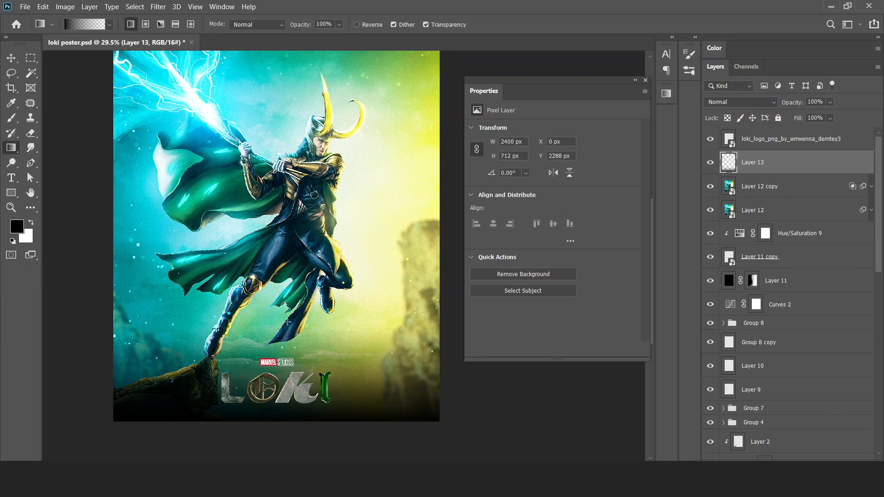
Change the Color Overlay of the movie credits layer to a lighter color.
key(v)
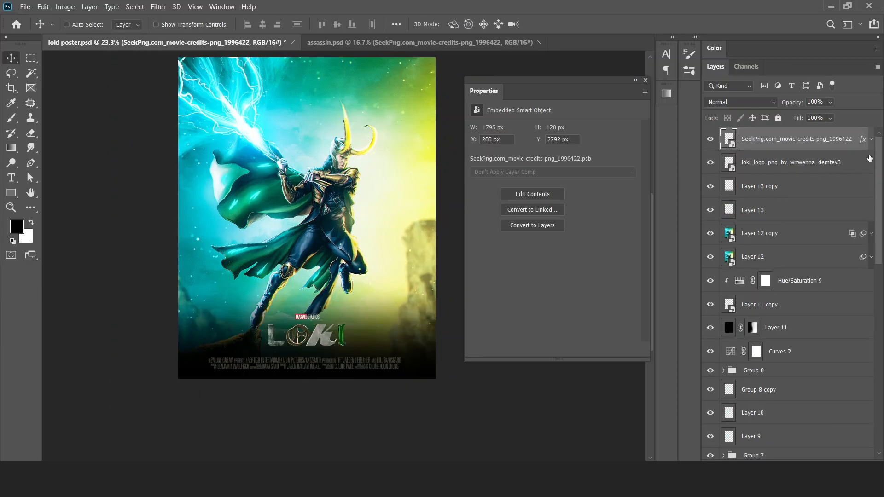
click(871, 139)
double_click(775, 168)
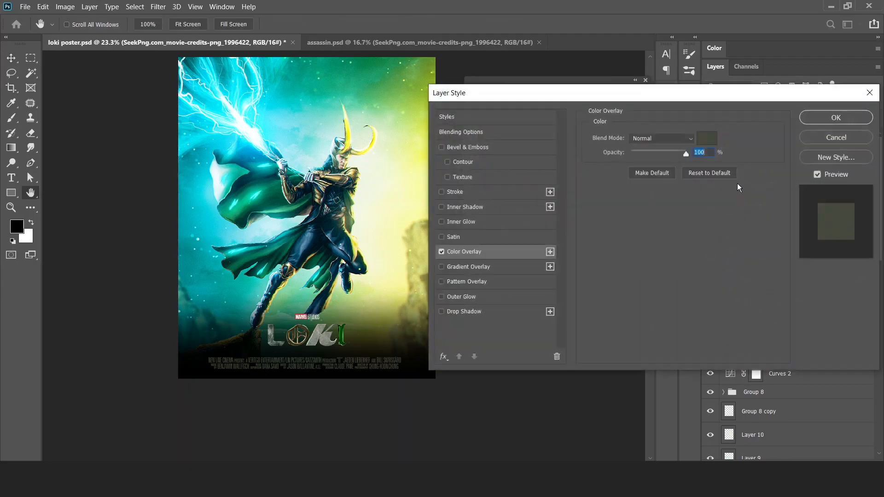
click(715, 139)
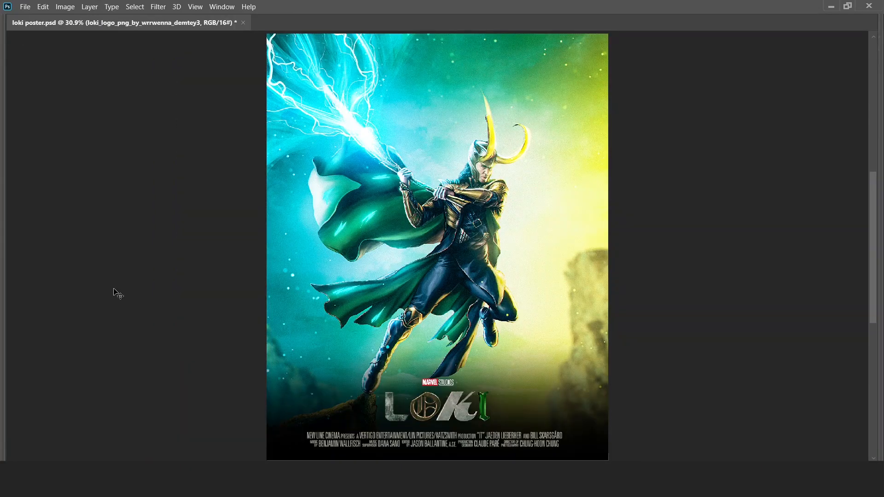